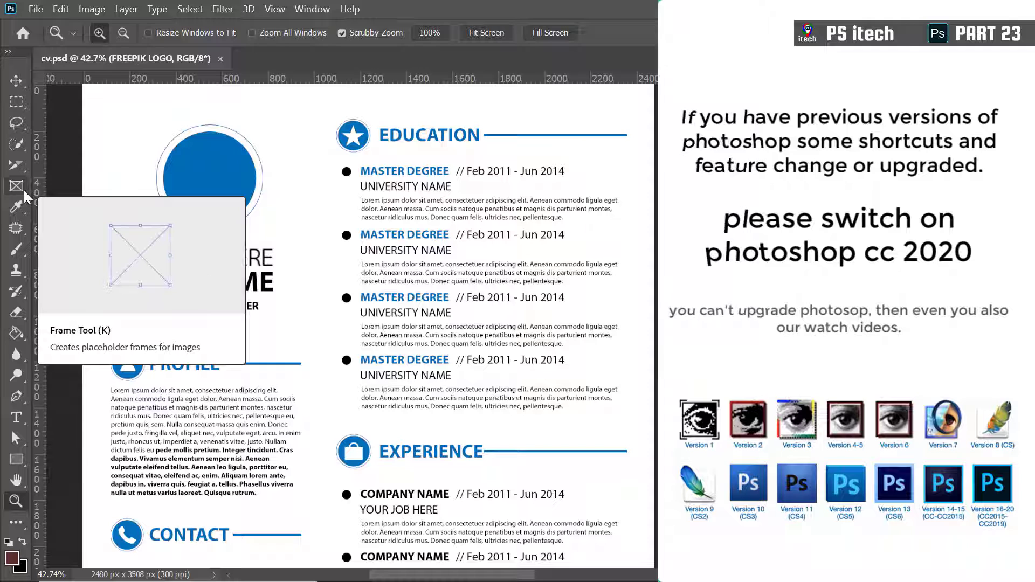
Draw a perfectly round elliptical frame over the blue circle above the CV name and align it with the circle
{"action": "left_click", "coordinate": [21, 187]}
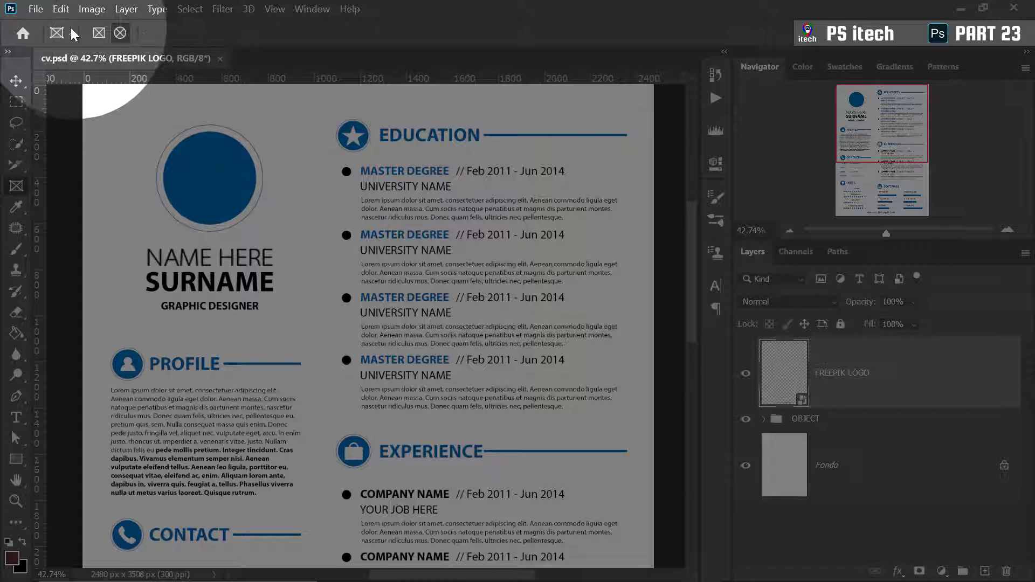
{"action": "left_click", "coordinate": [97, 34]}
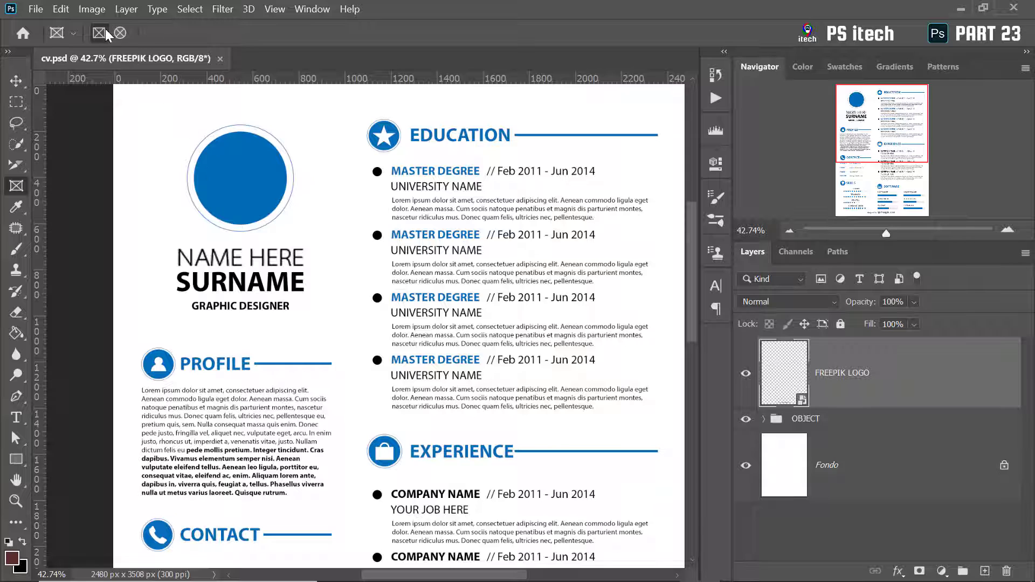
{"action": "left_click", "coordinate": [122, 32]}
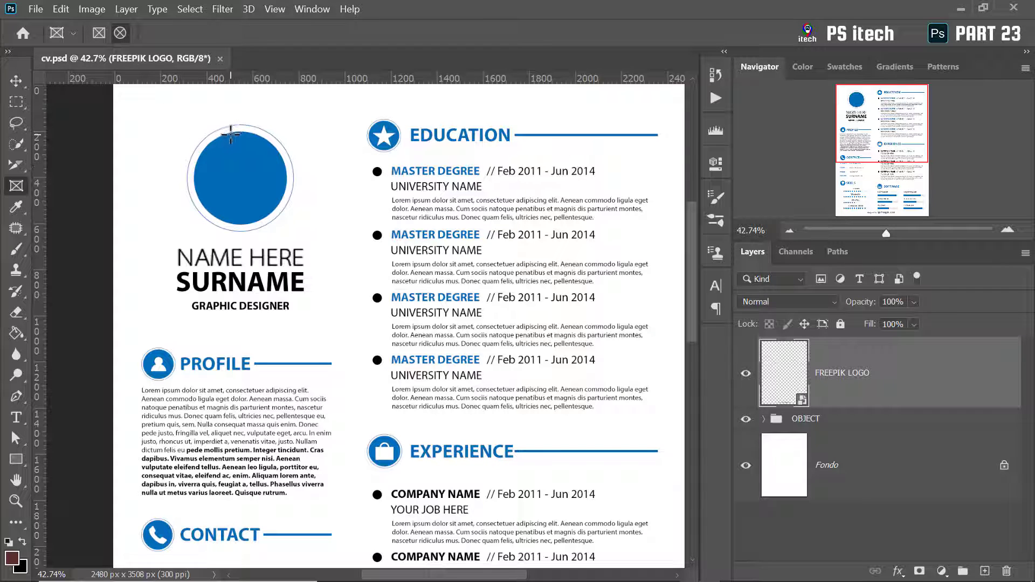
{"action": "left_click_drag", "start_coordinate": [198, 130], "coordinate": [296, 218]}
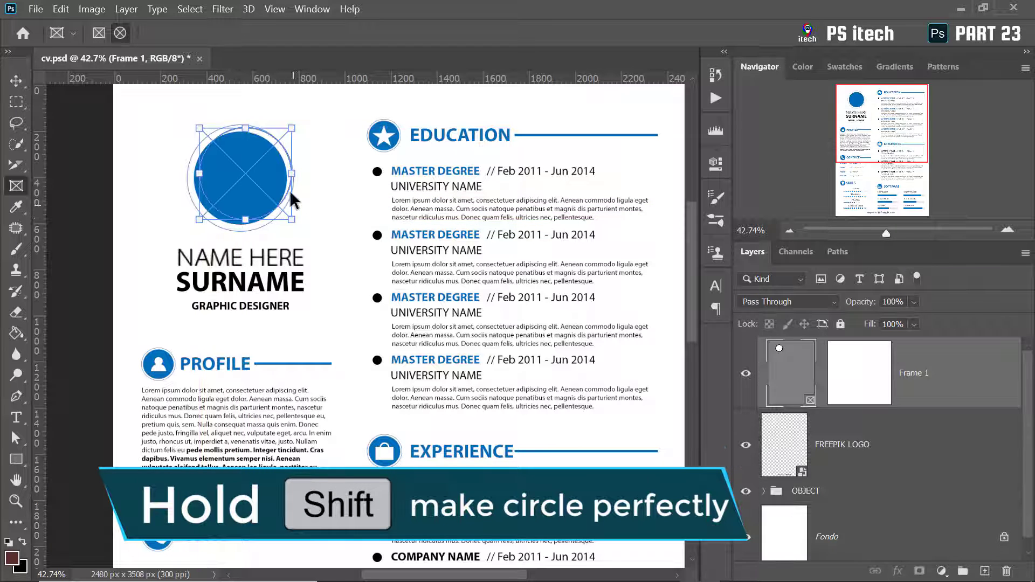
{"action": "mouse_move", "coordinate": [259, 162]}
{"action": "left_mouse_down"}
{"action": "mouse_move", "coordinate": [270, 173]}
{"action": "mouse_move", "coordinate": [383, 146]}
{"action": "mouse_move", "coordinate": [338, 129]}
{"action": "mouse_move", "coordinate": [274, 171]}
{"action": "mouse_move", "coordinate": [251, 163]}
{"action": "left_mouse_up"}
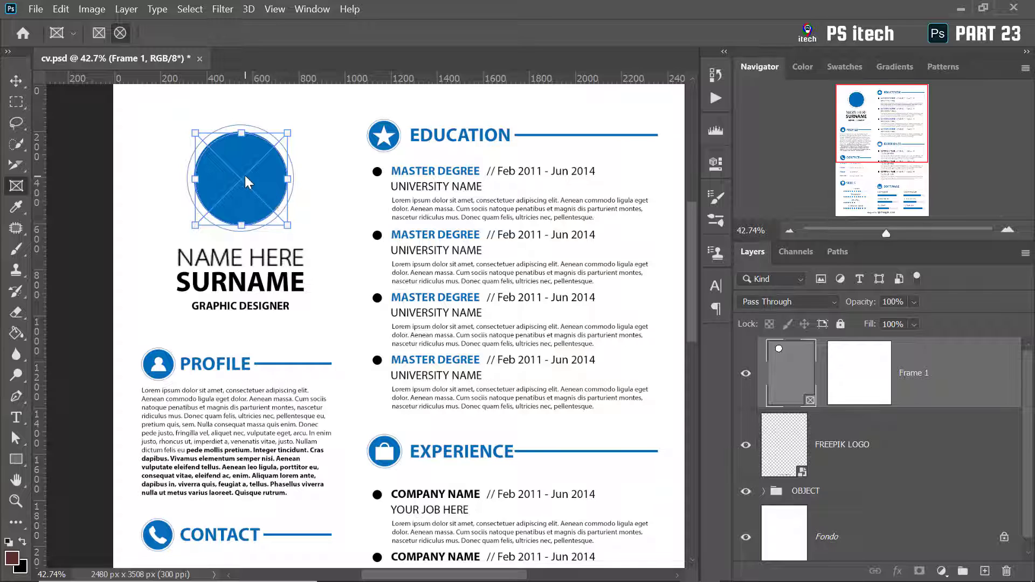
Place the 111 portrait image from the file explorer window into the circular frame above the CV name
{"action": "key", "text": "alt+Tab"}
{"action": "left_click_drag", "start_coordinate": [642, 108], "coordinate": [154, 249]}
{"action": "left_click_drag", "start_coordinate": [187, 546], "coordinate": [234, 168]}
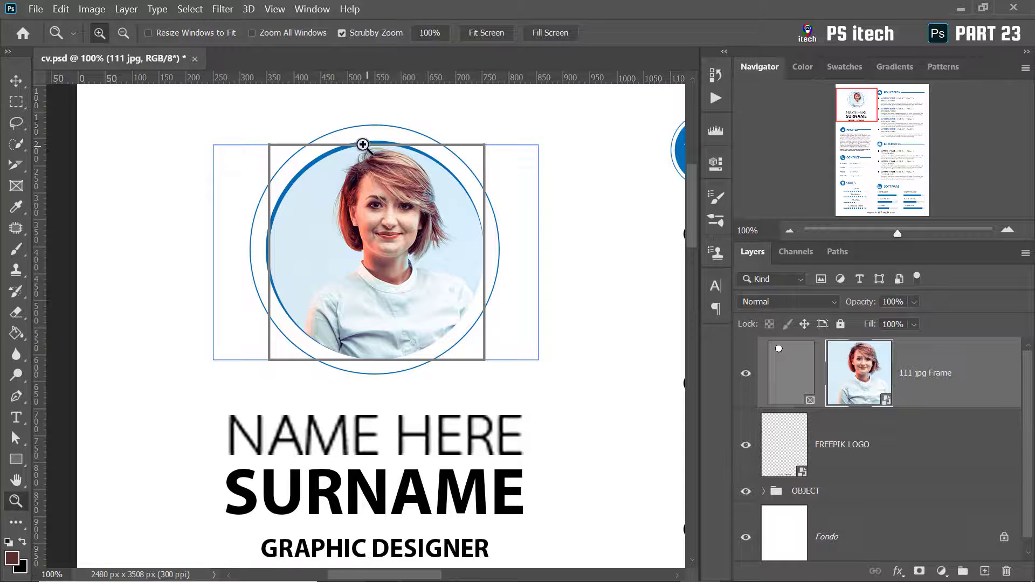
Select only the frame of the portrait and enlarge it from its upper-left corner to cover the blue circle
{"action": "left_click", "coordinate": [16, 81]}
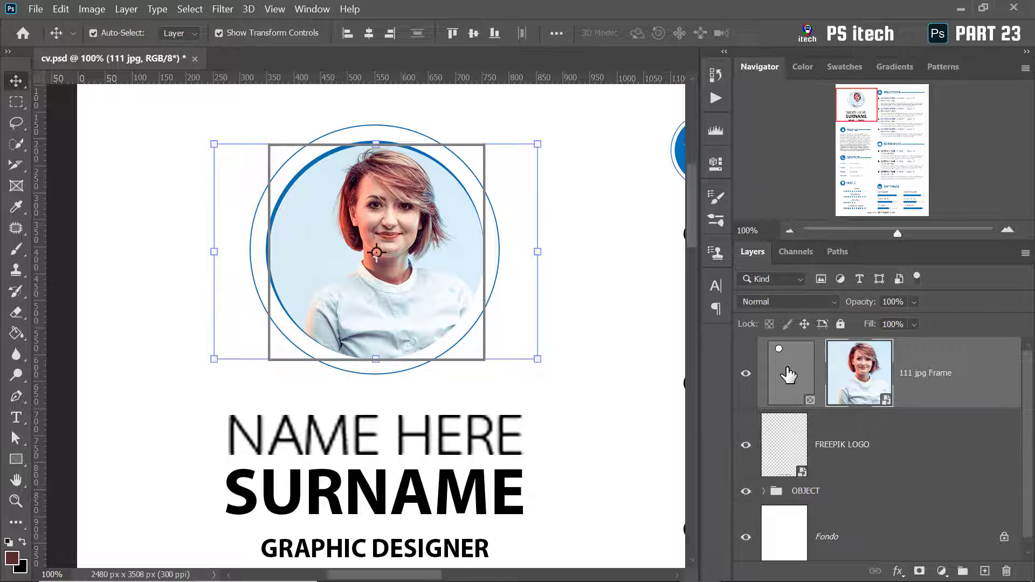
{"action": "left_click", "coordinate": [782, 373]}
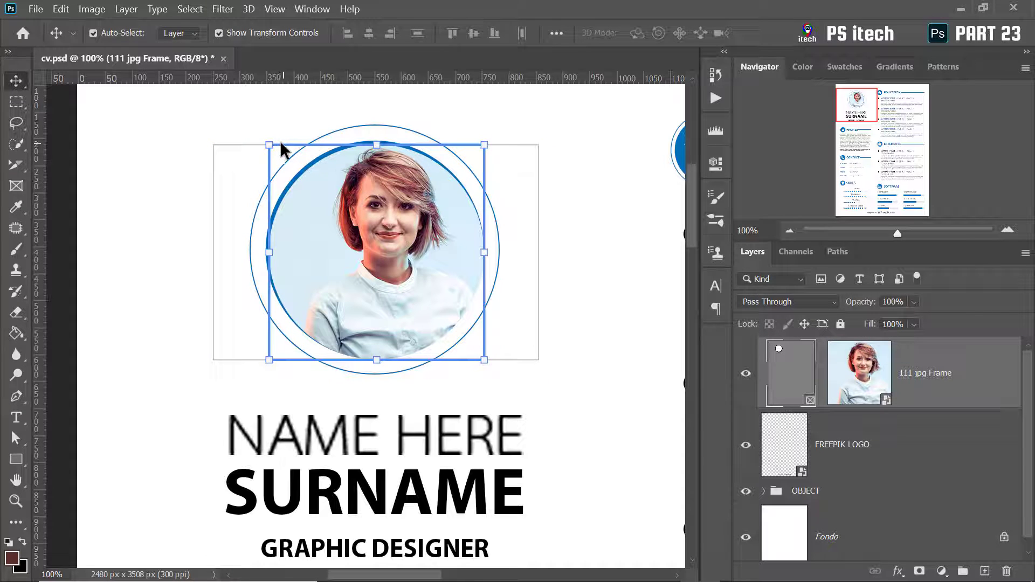
{"action": "left_click_drag", "start_coordinate": [268, 144], "coordinate": [259, 134]}
{"action": "double_click", "coordinate": [386, 232]}
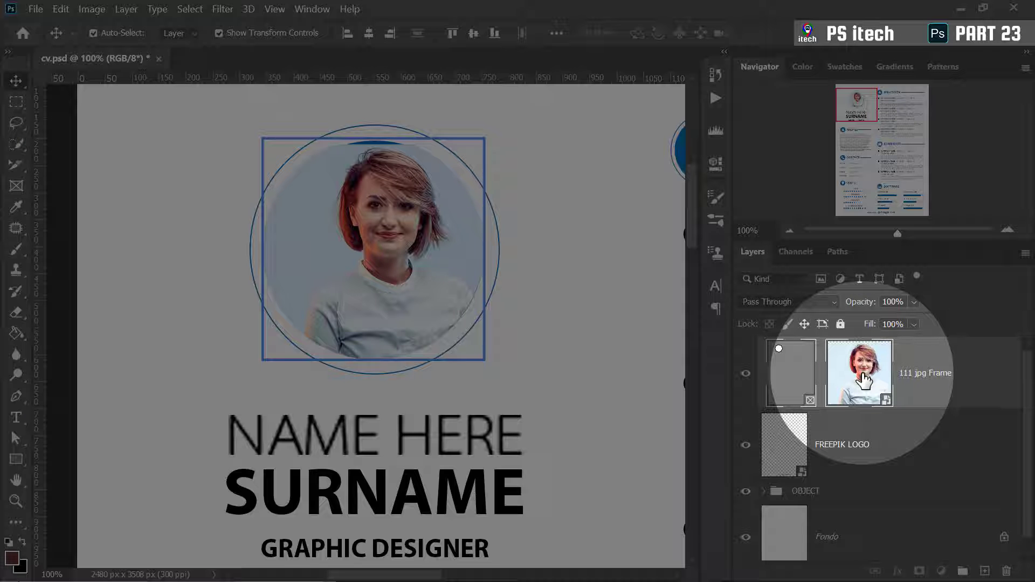
Select only the photo inside the frame, reposition it and scale it up from its centre to fill the circle
{"action": "left_click", "coordinate": [858, 387]}
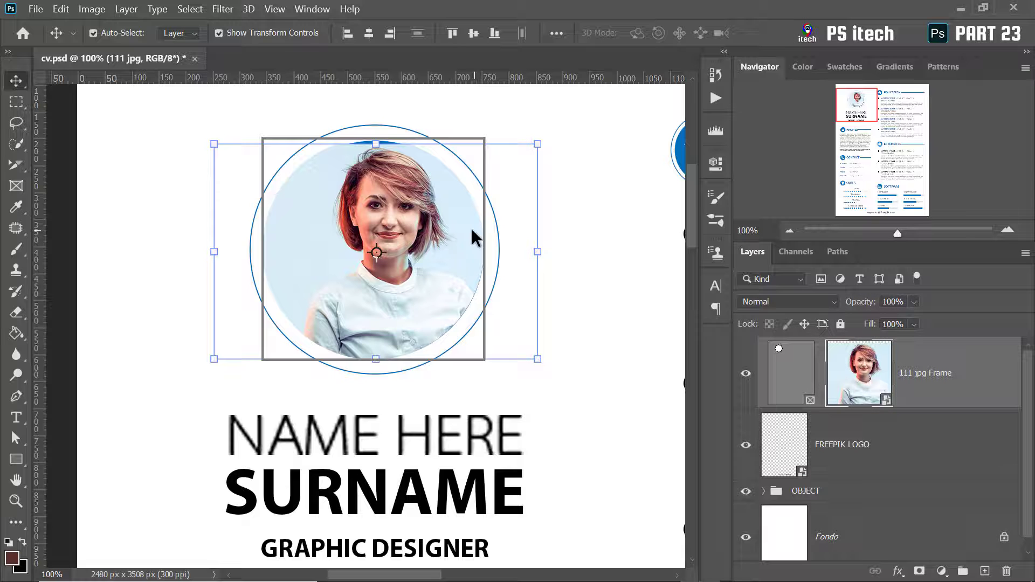
{"action": "left_click_drag", "start_coordinate": [422, 244], "coordinate": [433, 224]}
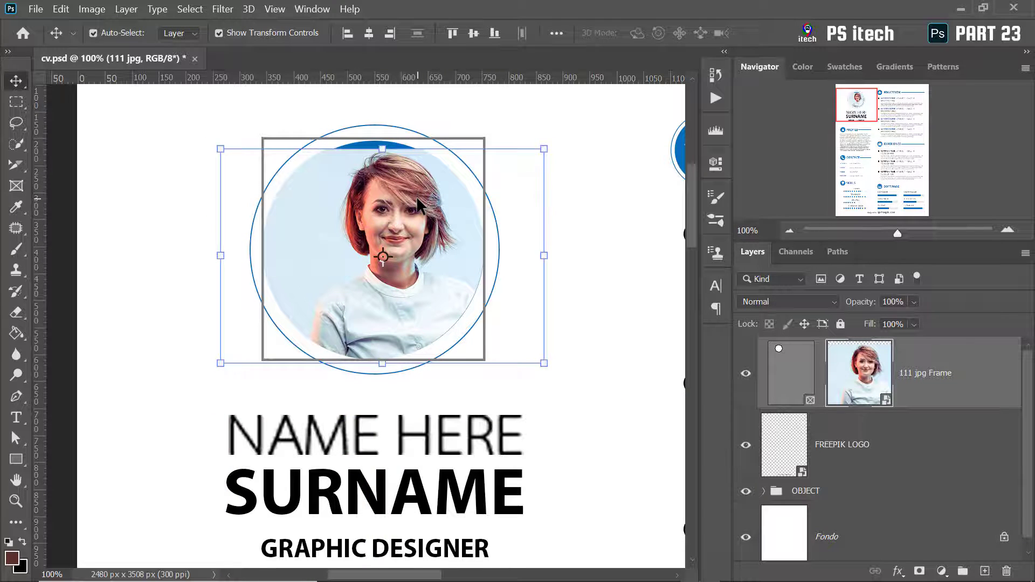
{"action": "left_click_drag", "start_coordinate": [408, 211], "coordinate": [391, 207]}
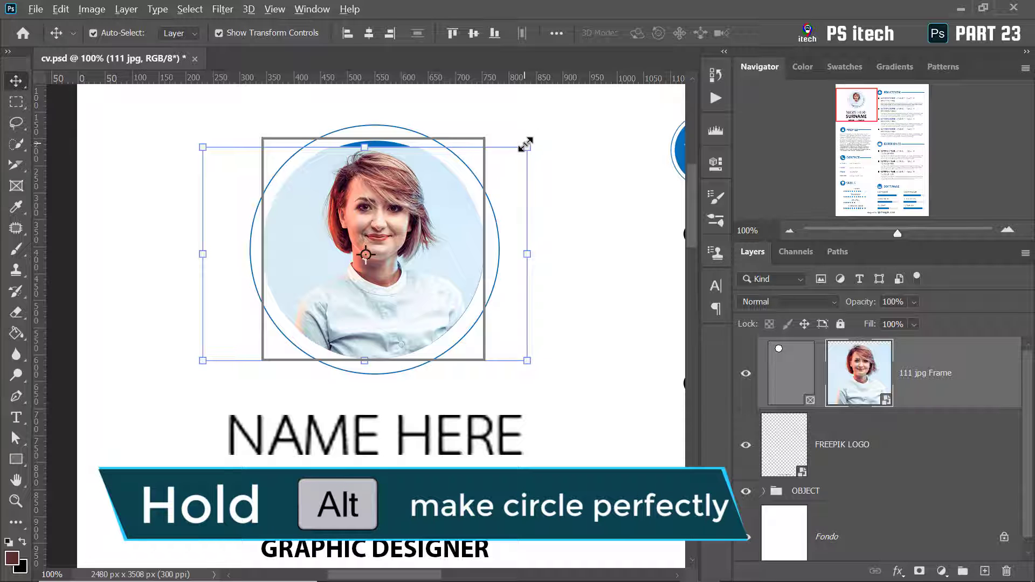
{"action": "left_click_drag", "start_coordinate": [529, 146], "coordinate": [540, 139]}
{"action": "key", "text": "Return"}
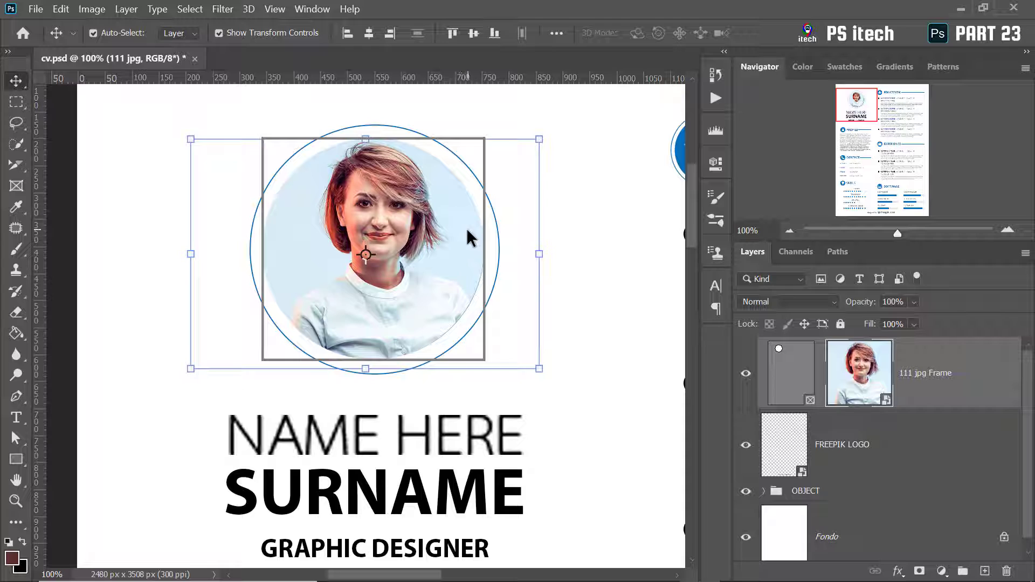
Select the frame and its photo together and free-transform both, nudging them, shrinking them and enlarging them again
{"action": "left_click", "coordinate": [522, 275]}
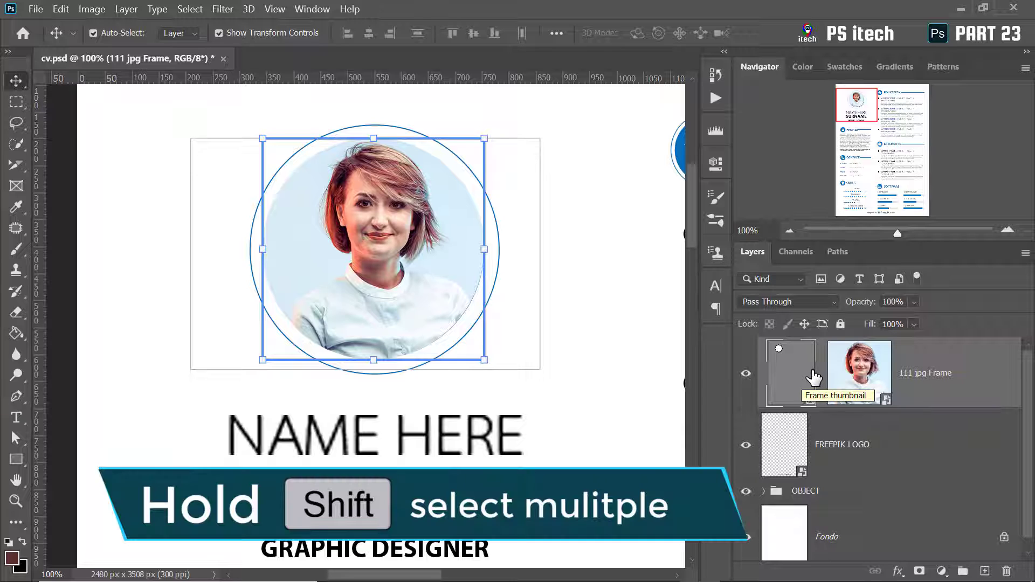
{"action": "left_click", "coordinate": [874, 382]}
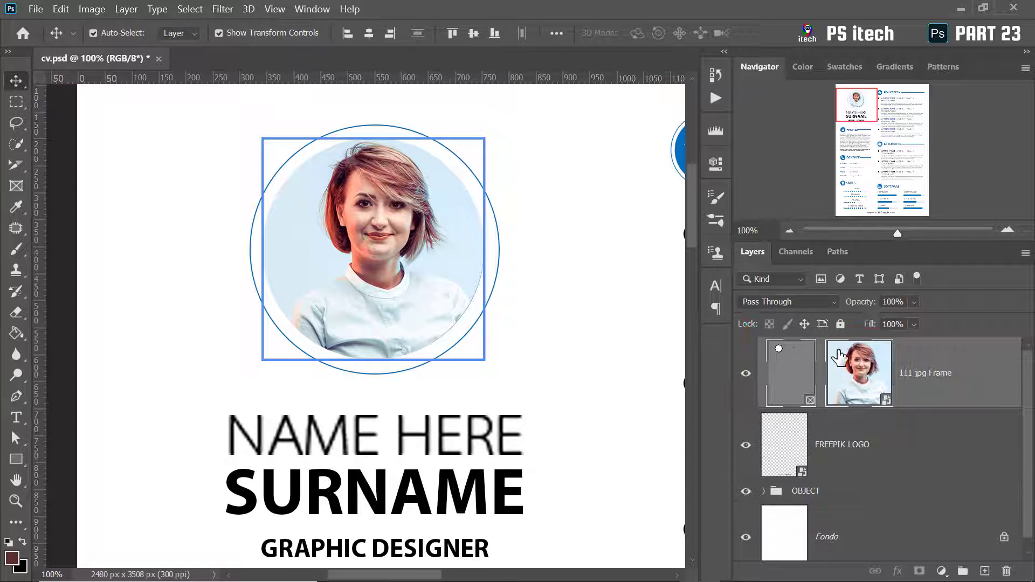
{"action": "key", "text": "ctrl+t"}
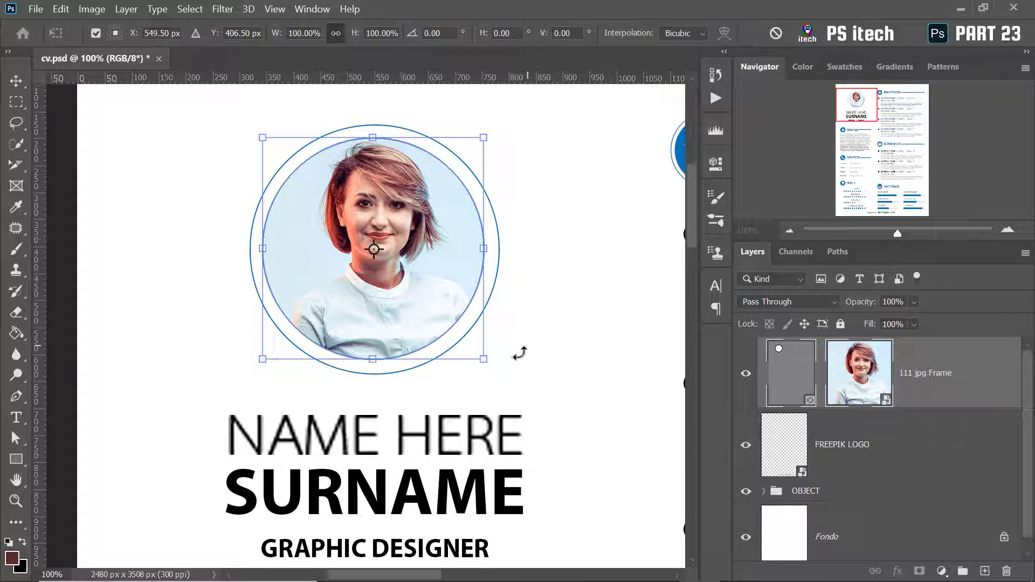
{"action": "mouse_move", "coordinate": [408, 262]}
{"action": "left_mouse_down"}
{"action": "mouse_move", "coordinate": [334, 342]}
{"action": "mouse_move", "coordinate": [620, 321]}
{"action": "mouse_move", "coordinate": [458, 339]}
{"action": "mouse_move", "coordinate": [397, 302]}
{"action": "mouse_move", "coordinate": [398, 273]}
{"action": "mouse_move", "coordinate": [418, 307]}
{"action": "mouse_move", "coordinate": [395, 261]}
{"action": "mouse_move", "coordinate": [411, 259]}
{"action": "left_mouse_up"}
{"action": "left_click_drag", "start_coordinate": [486, 354], "coordinate": [313, 219]}
{"action": "left_click_drag", "start_coordinate": [314, 218], "coordinate": [457, 389]}
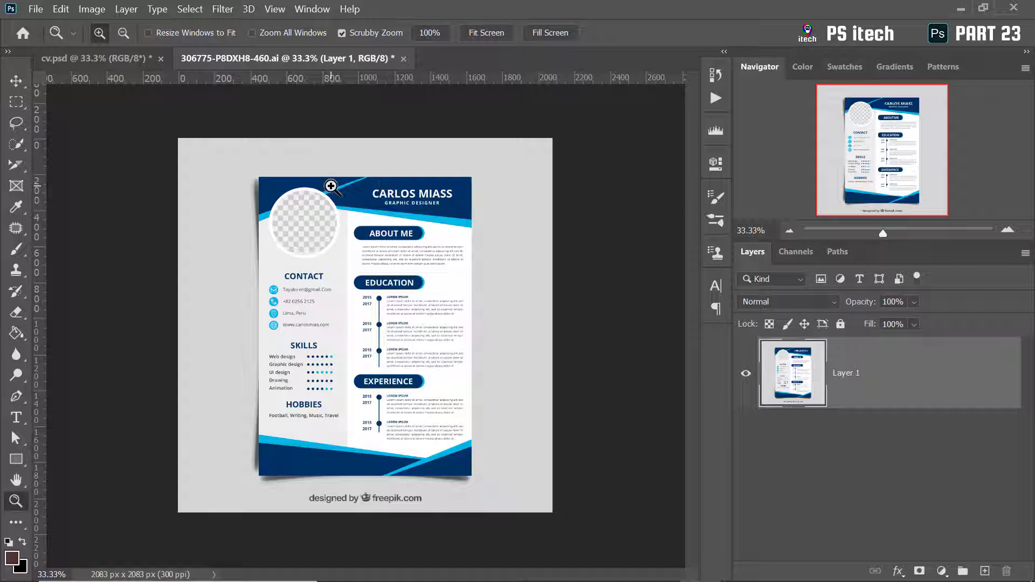
Examine the second CV template's empty photo circle, then switch to the browser and look through Freepik's CV template PSD results
{"action": "left_click", "coordinate": [314, 230]}
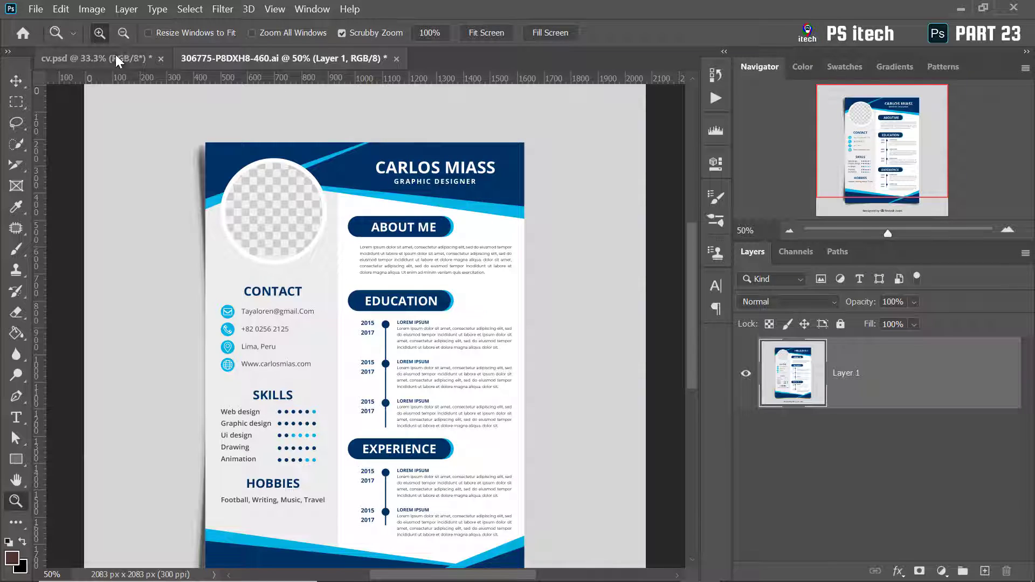
{"action": "left_click", "coordinate": [96, 58]}
{"action": "left_click", "coordinate": [618, 566]}
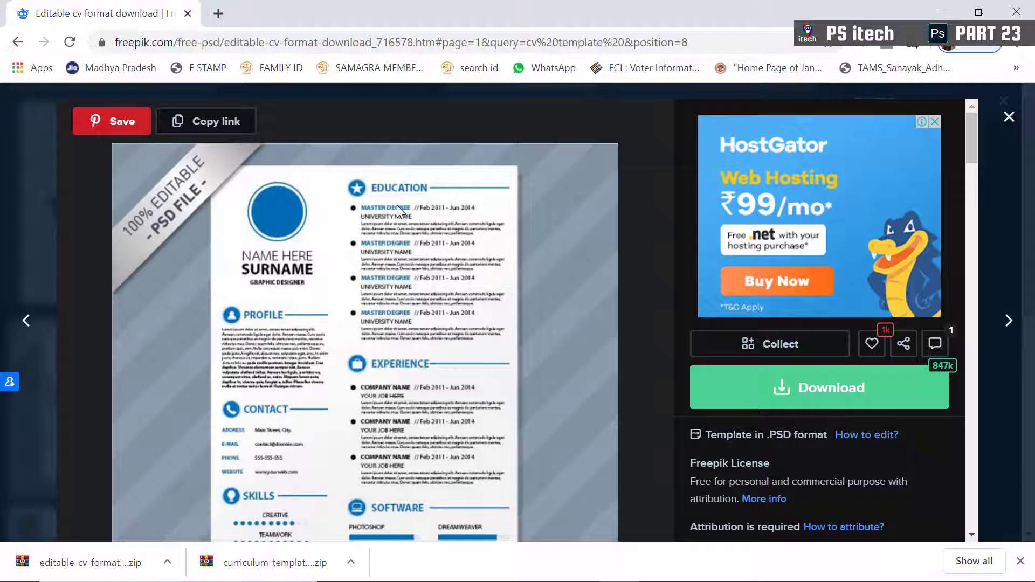
{"action": "key", "text": "Escape"}
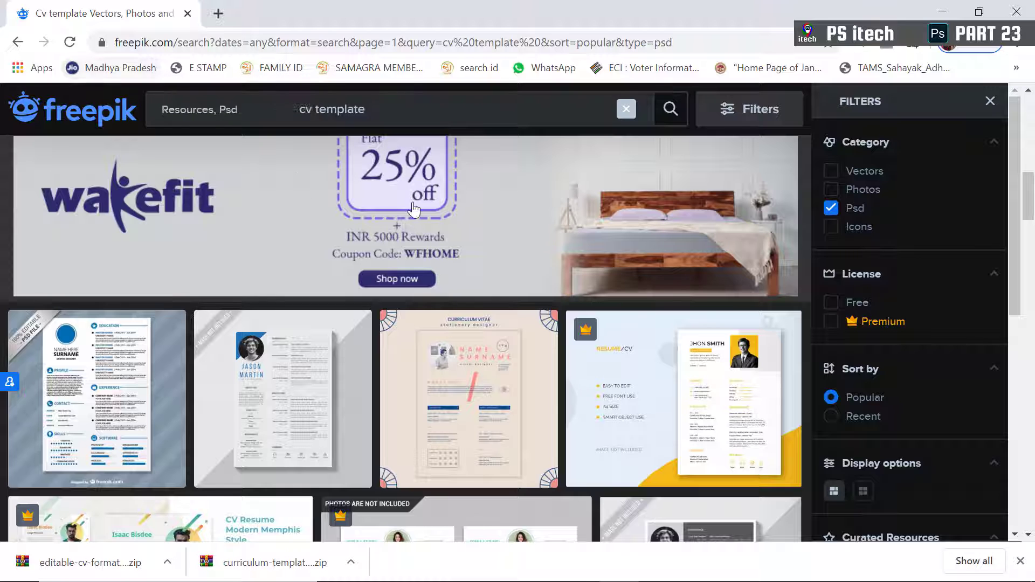
{"action": "scroll", "coordinate": [528, 193], "scroll_direction": "down", "scroll_amount": 7}
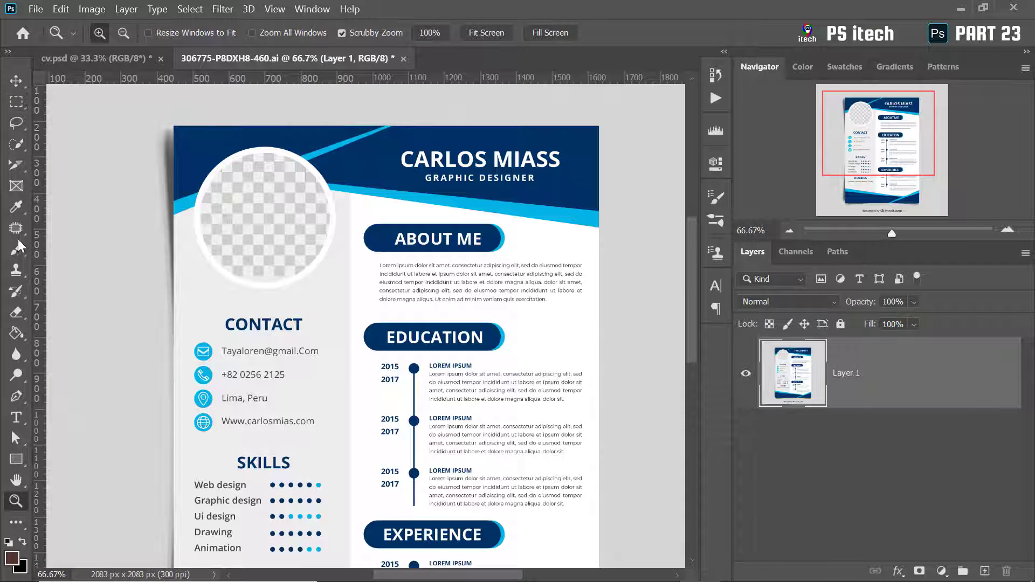
Draw a perfectly round elliptical frame over the checkered photo placeholder of the second CV and align it with the circle
{"action": "left_click", "coordinate": [17, 186]}
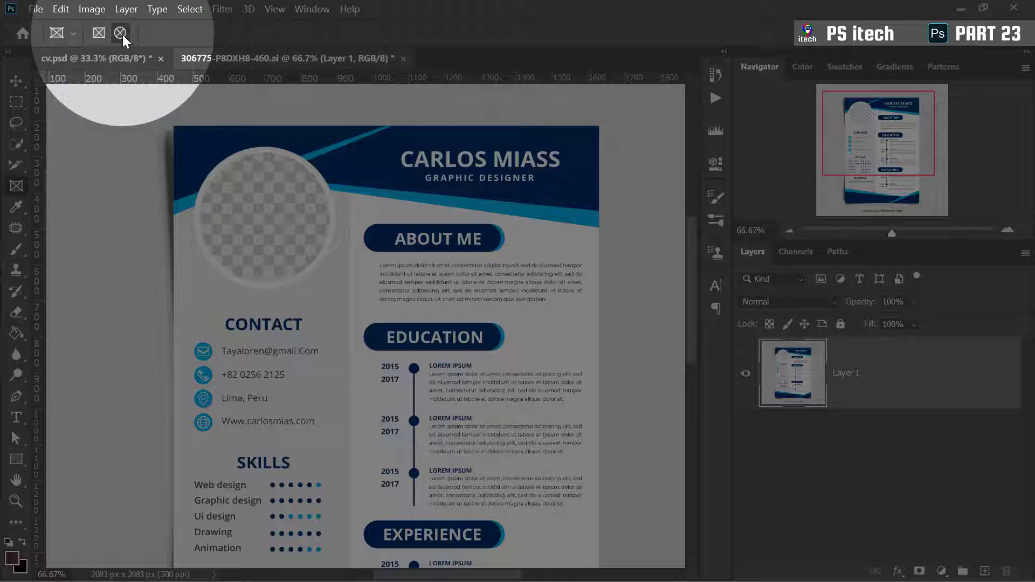
{"action": "left_click", "coordinate": [121, 34]}
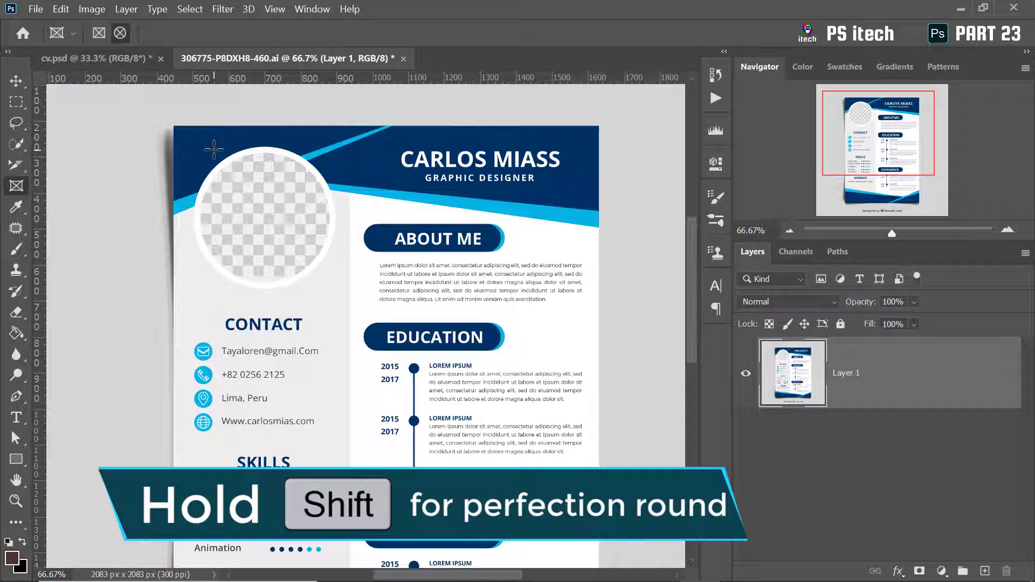
{"action": "left_click_drag", "start_coordinate": [203, 144], "coordinate": [347, 287]}
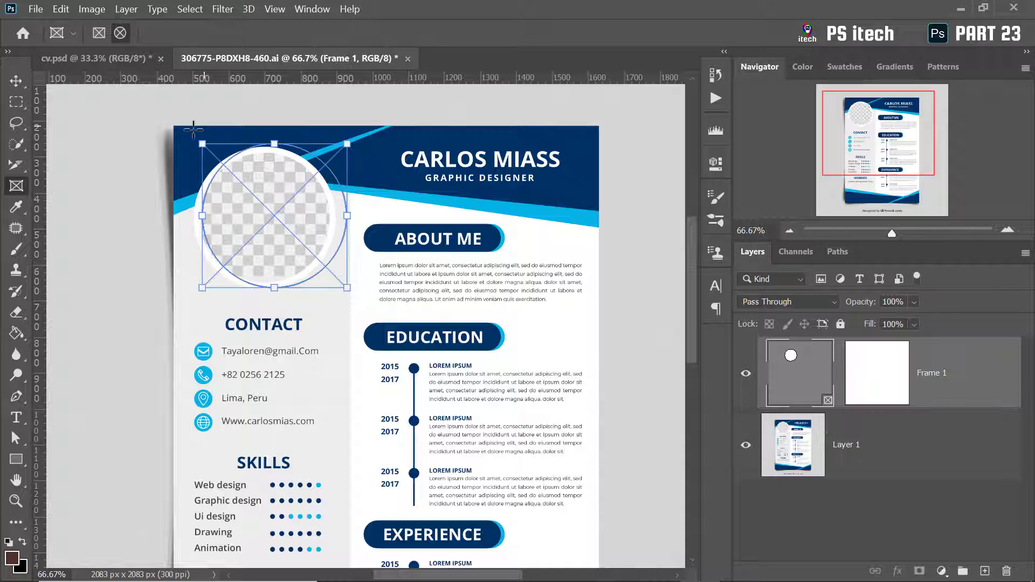
{"action": "mouse_move", "coordinate": [307, 211]}
{"action": "left_mouse_down"}
{"action": "mouse_move", "coordinate": [289, 206]}
{"action": "mouse_move", "coordinate": [299, 202]}
{"action": "left_mouse_up"}
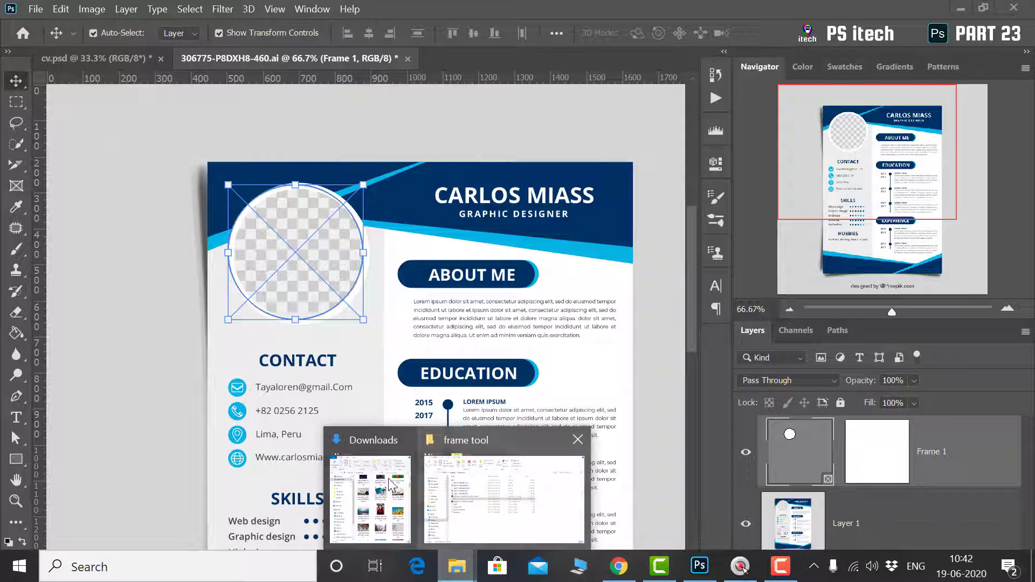
Place the portrait of the woman in the red sweater from Downloads into the circular frame and shift it slightly down
{"action": "left_click", "coordinate": [387, 497]}
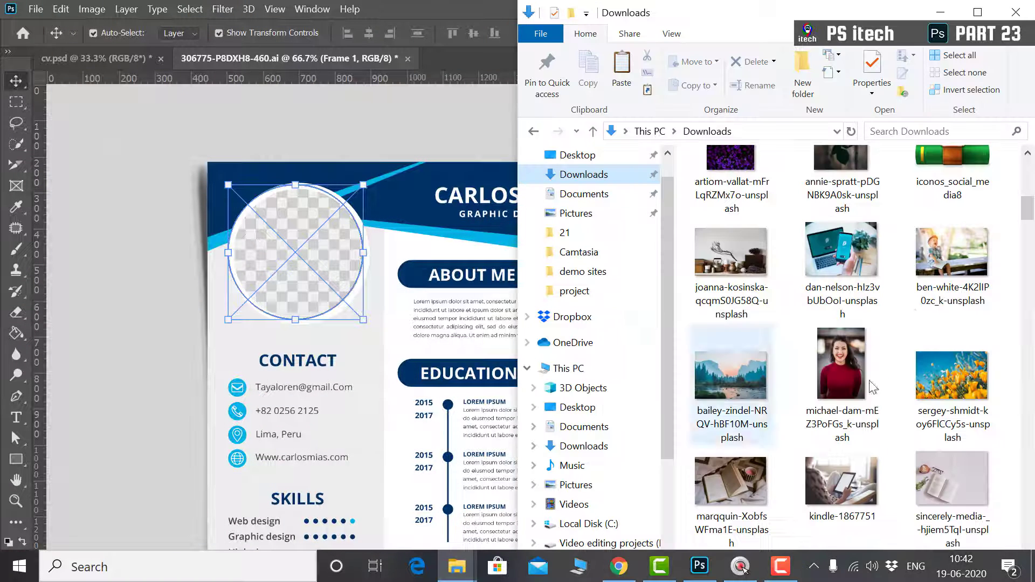
{"action": "left_click_drag", "start_coordinate": [849, 340], "coordinate": [293, 253]}
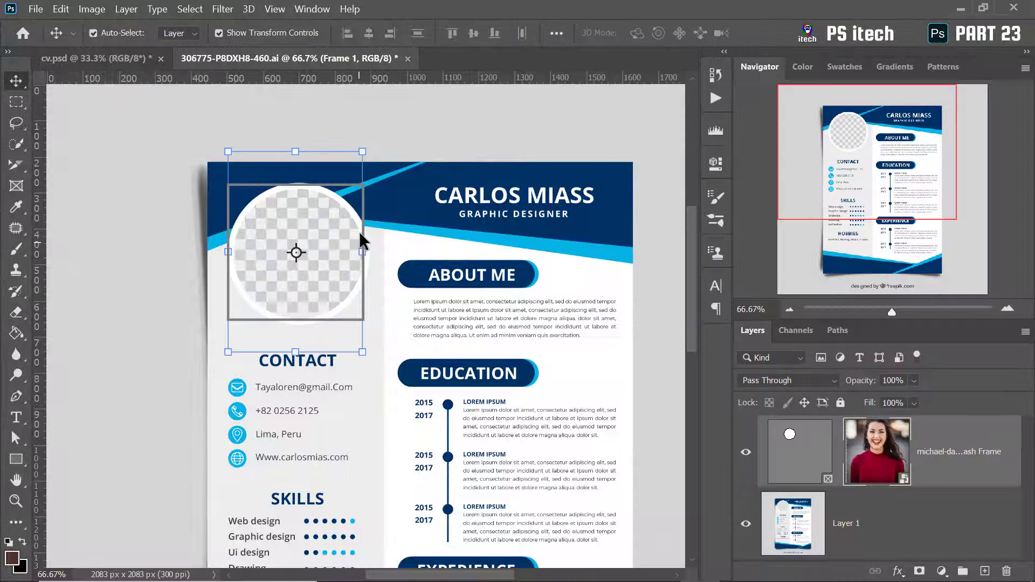
{"action": "left_click_drag", "start_coordinate": [328, 212], "coordinate": [328, 226]}
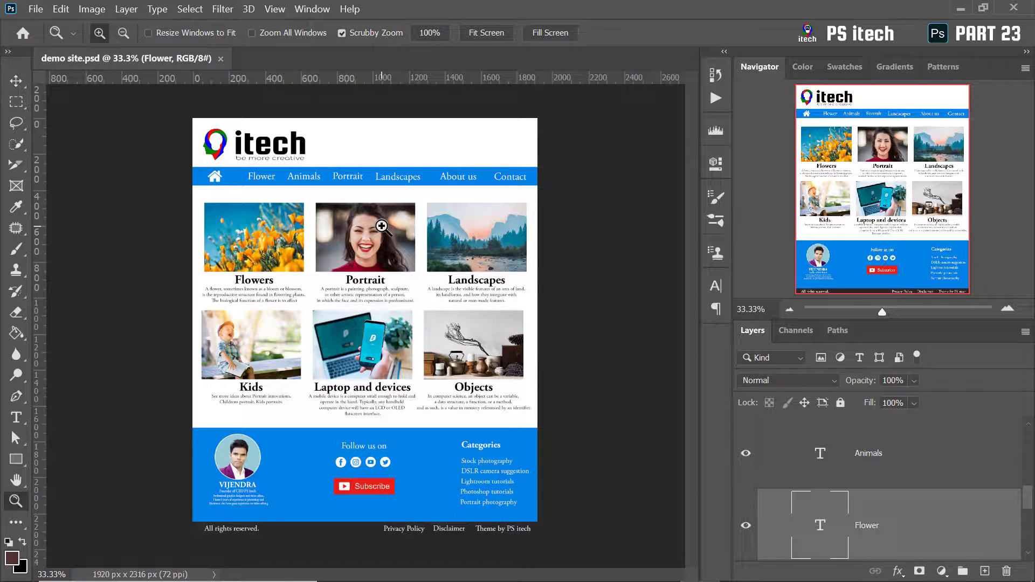
Inspect the demo site.psd layout, enlarge the layer list and collapse the menubar group
{"action": "left_click", "coordinate": [384, 225]}
{"action": "left_click", "coordinate": [382, 222]}
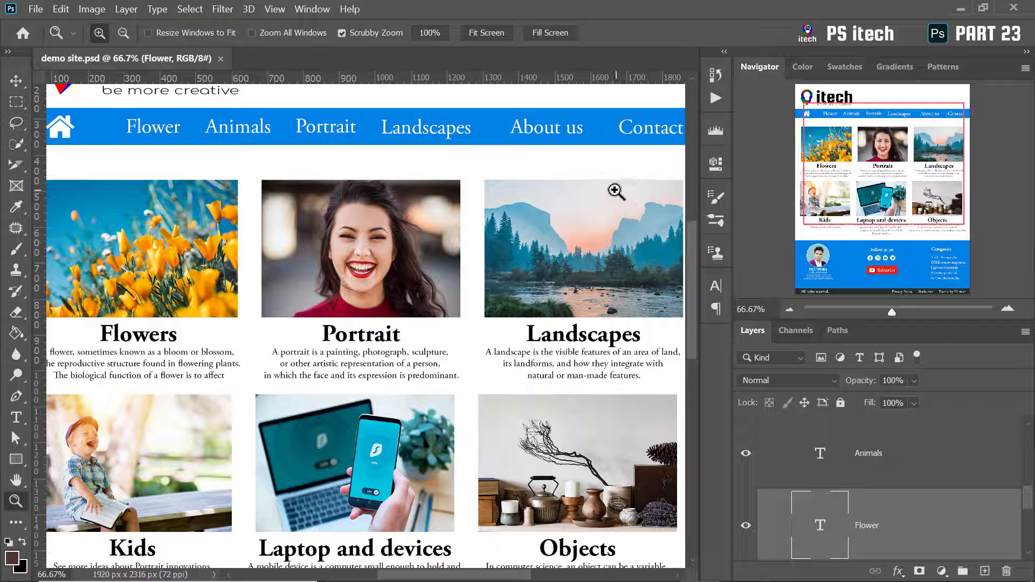
{"action": "right_click", "coordinate": [440, 209]}
{"action": "left_click", "coordinate": [470, 218]}
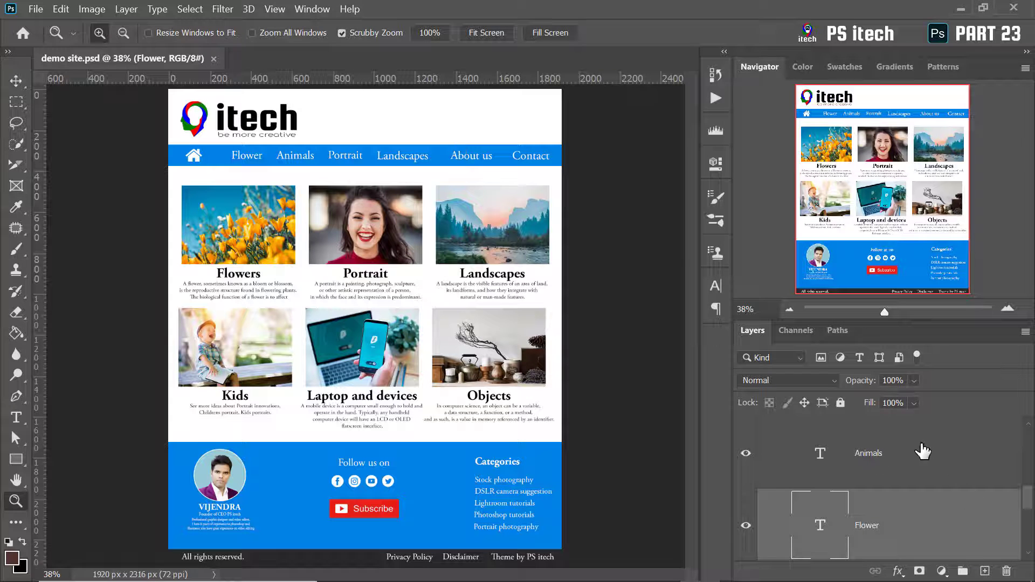
{"action": "scroll", "coordinate": [917, 452], "scroll_direction": "up", "scroll_amount": 3}
{"action": "scroll", "coordinate": [931, 446], "scroll_direction": "up", "scroll_amount": 5}
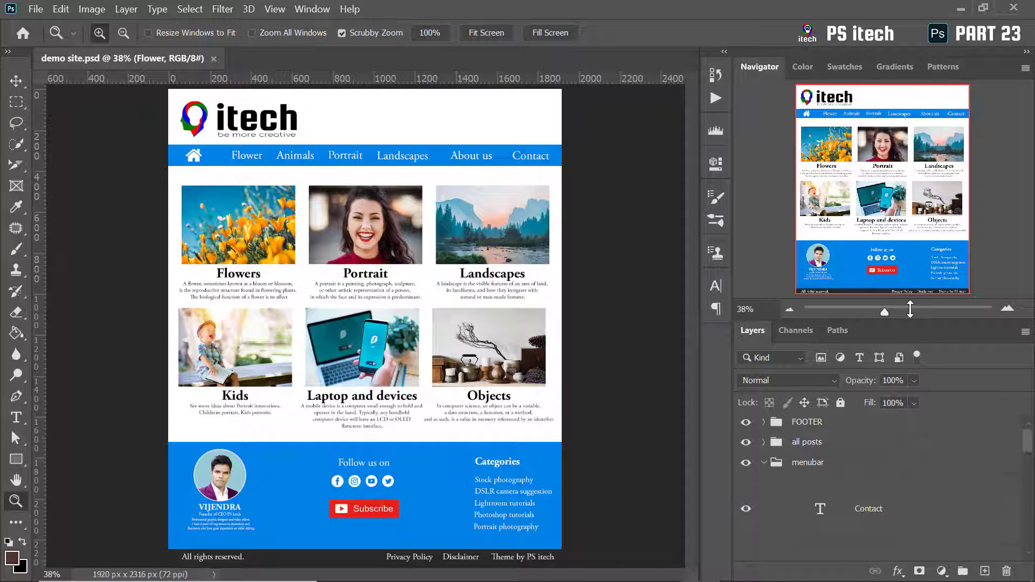
{"action": "left_click_drag", "start_coordinate": [910, 322], "coordinate": [910, 222]}
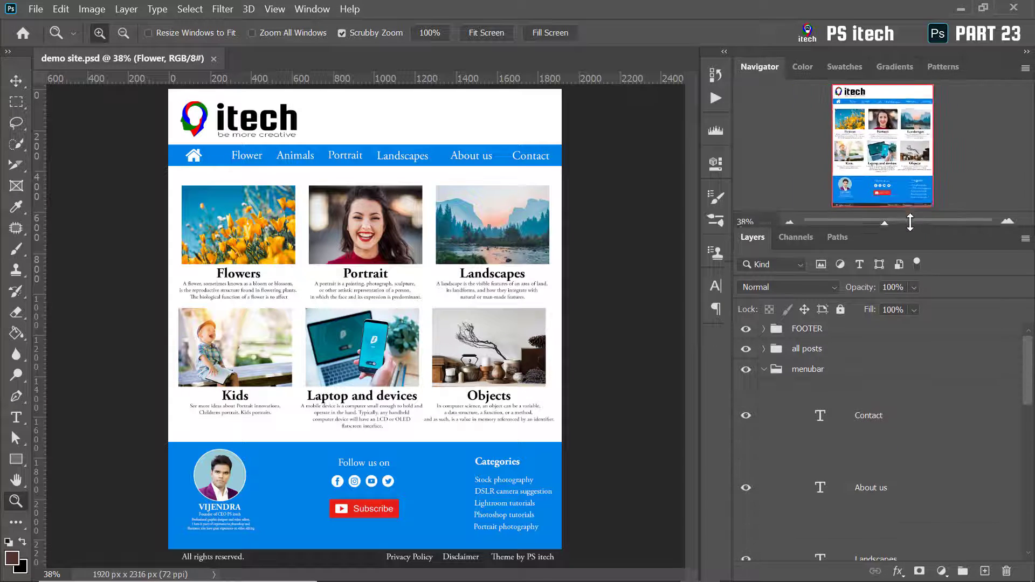
{"action": "left_click", "coordinate": [760, 367]}
{"action": "left_click", "coordinate": [764, 364]}
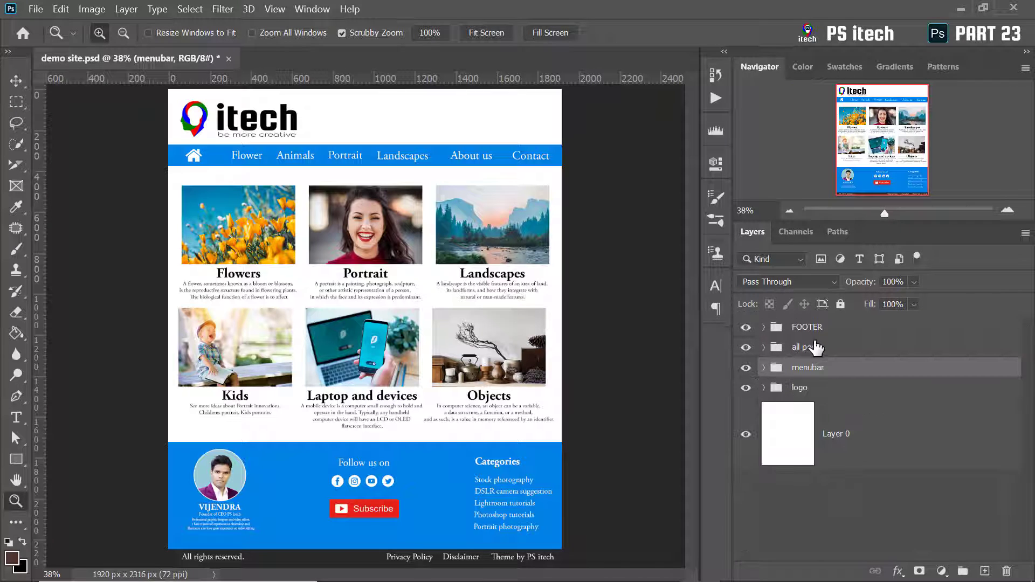
Delete the all posts group with its contents from the demo site layout
{"action": "left_click", "coordinate": [870, 362], "text": "ctrl"}
{"action": "left_click", "coordinate": [818, 350]}
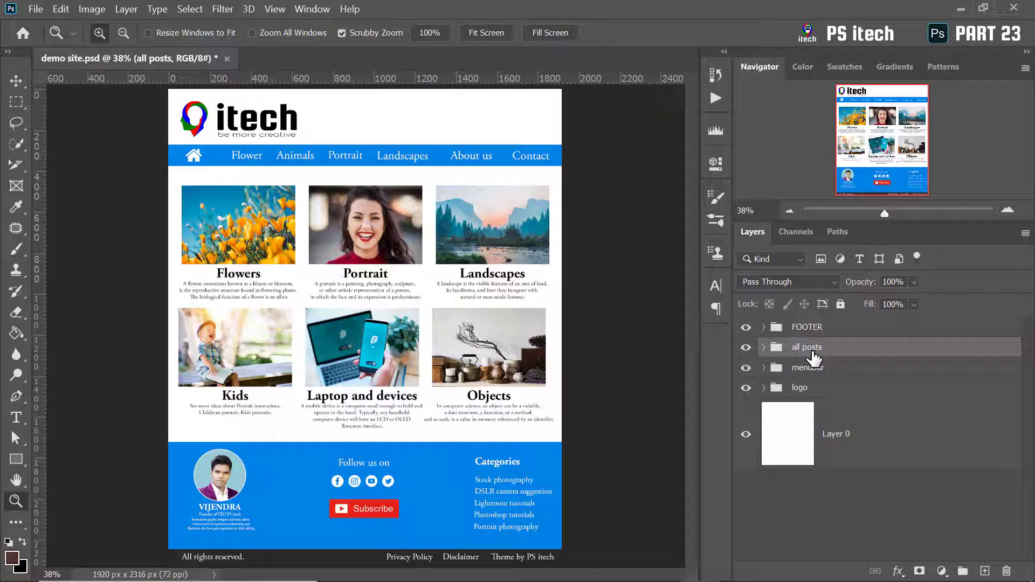
{"action": "key", "text": "Delete"}
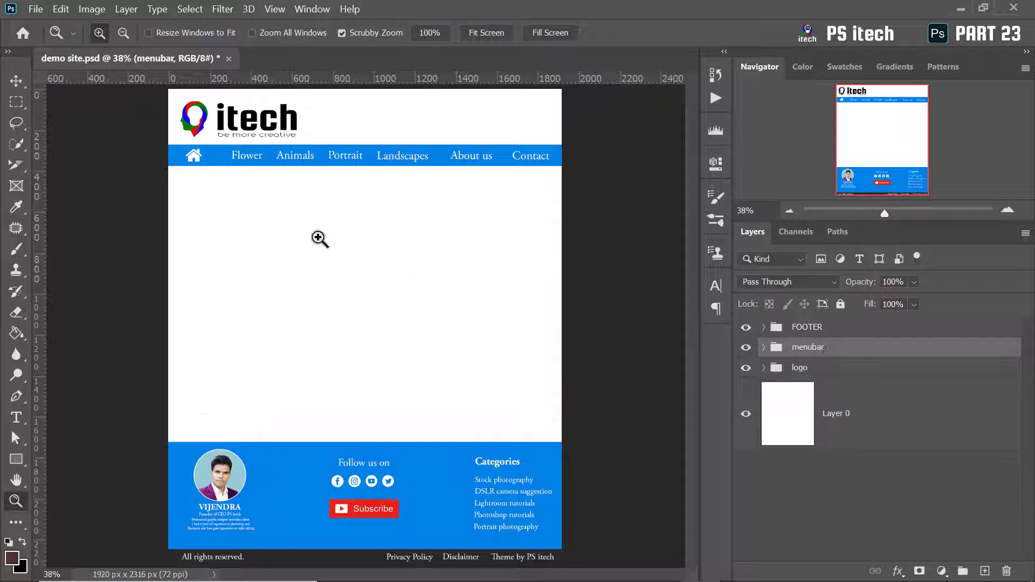
Draw a rectangular frame about 470 px wide and 330 px high in the empty content area just below the Home icon
{"action": "left_click", "coordinate": [317, 236]}
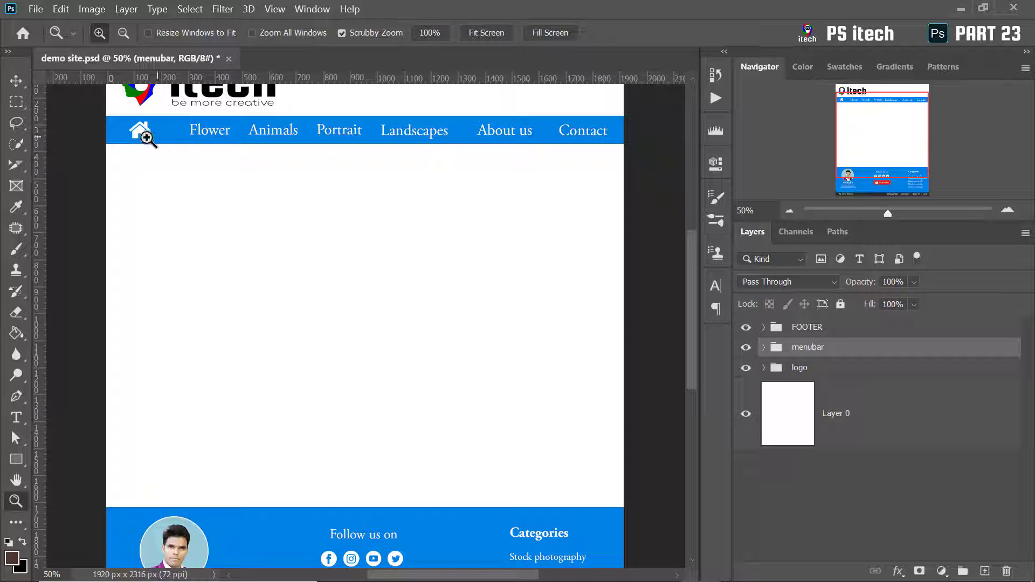
{"action": "left_click", "coordinate": [24, 186]}
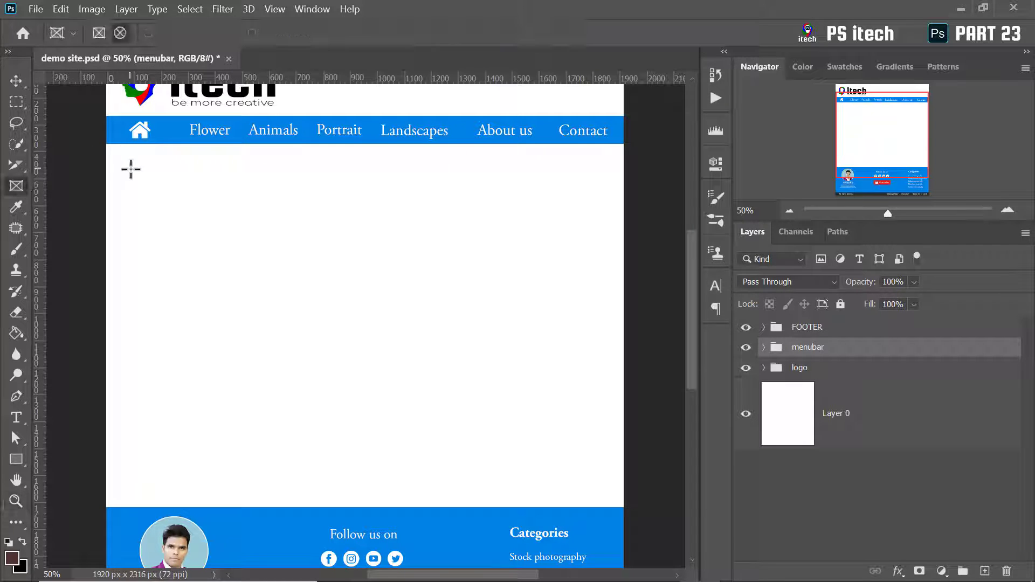
{"action": "left_click", "coordinate": [99, 33]}
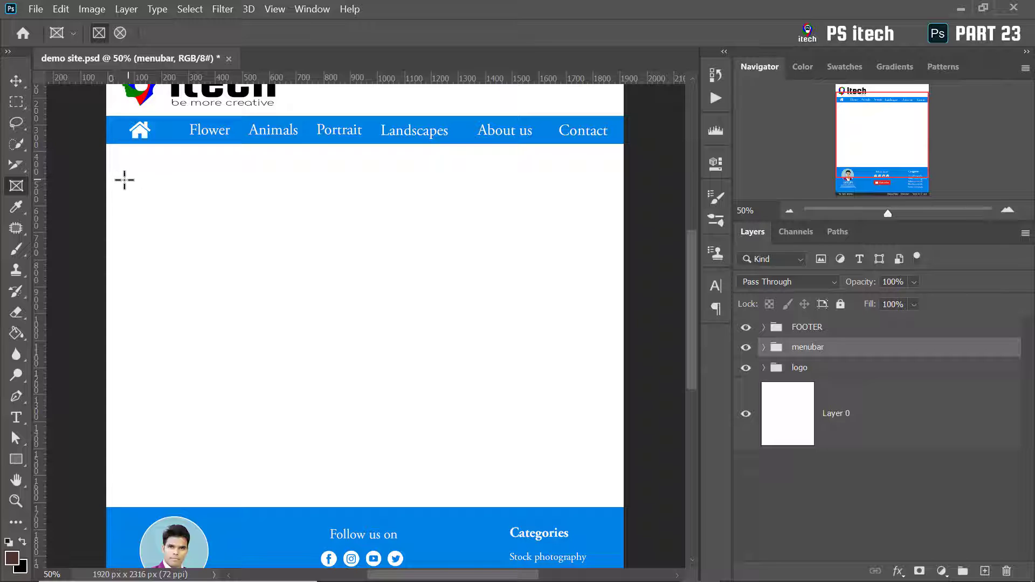
{"action": "left_click_drag", "start_coordinate": [122, 161], "coordinate": [248, 249]}
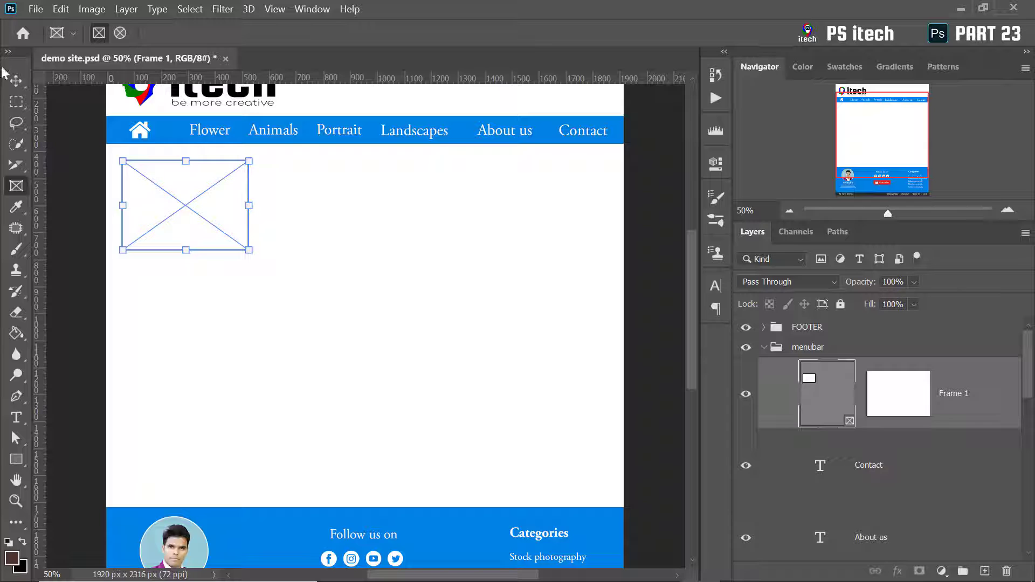
Duplicate the frame twice to form a row of three, keeping the copies level with the original
{"action": "left_click", "coordinate": [15, 81]}
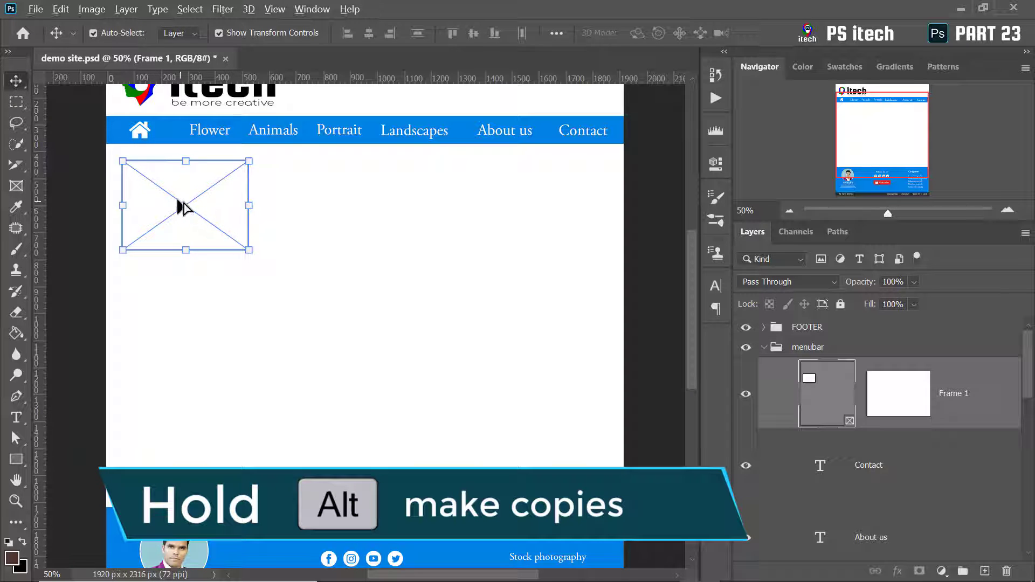
{"action": "left_click_drag", "start_coordinate": [177, 201], "coordinate": [312, 205]}
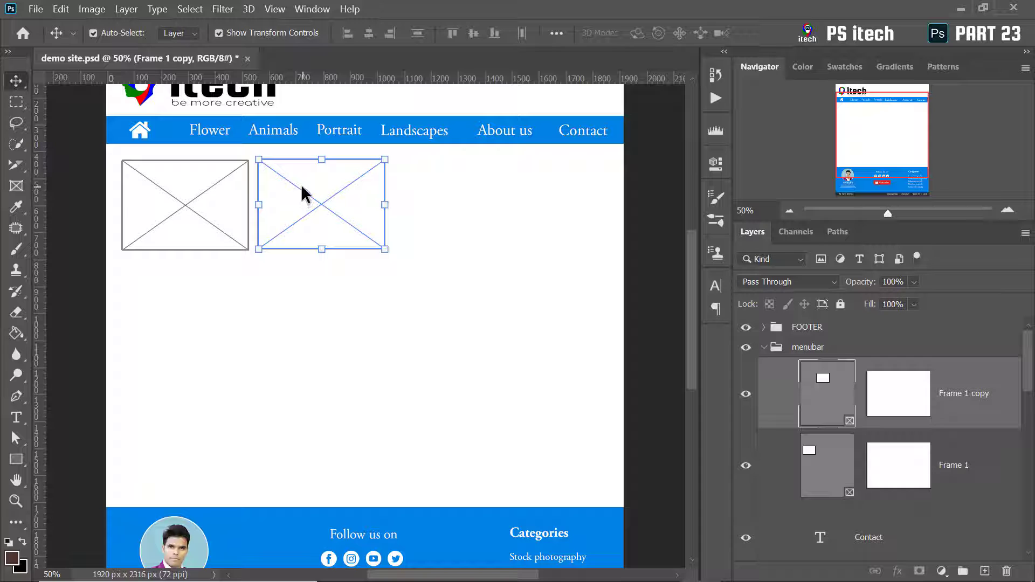
{"action": "left_click_drag", "start_coordinate": [324, 201], "coordinate": [323, 205]}
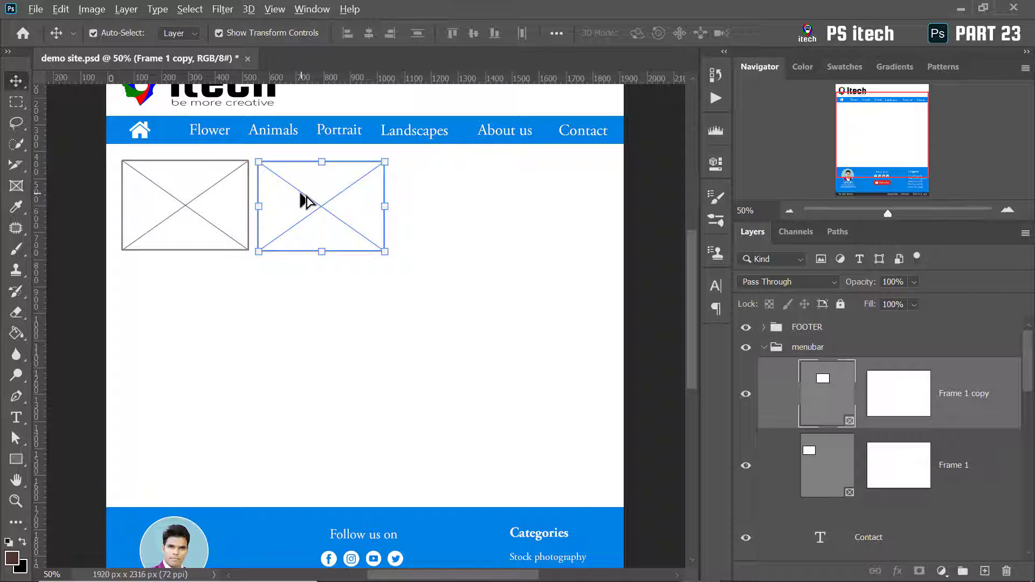
{"action": "left_click_drag", "start_coordinate": [308, 200], "coordinate": [438, 199]}
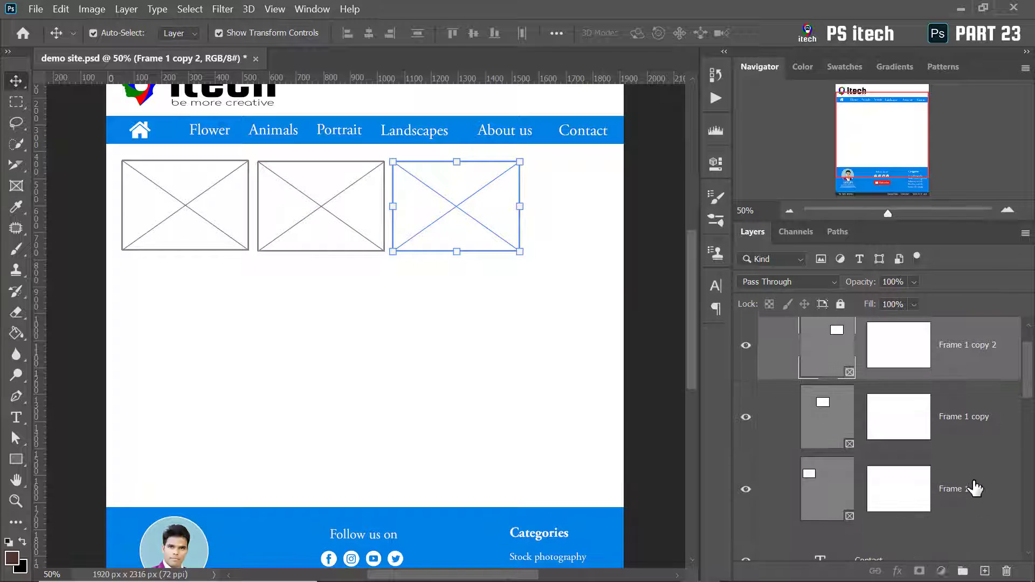
Scale all three frames together to 122.15% so the row spans the width of the page
{"action": "left_click", "coordinate": [974, 488], "text": "shift"}
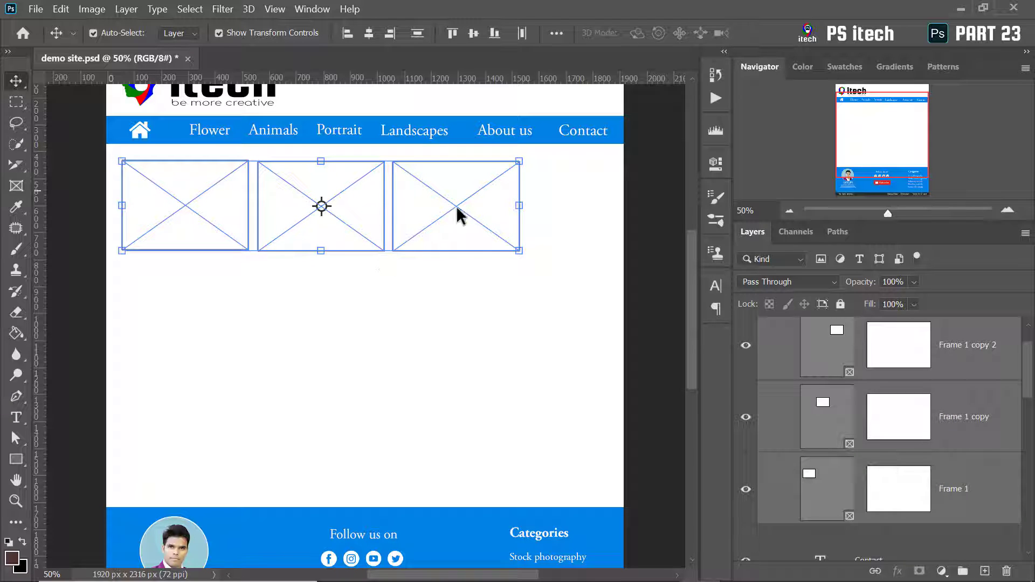
{"action": "left_click_drag", "start_coordinate": [519, 251], "coordinate": [606, 280]}
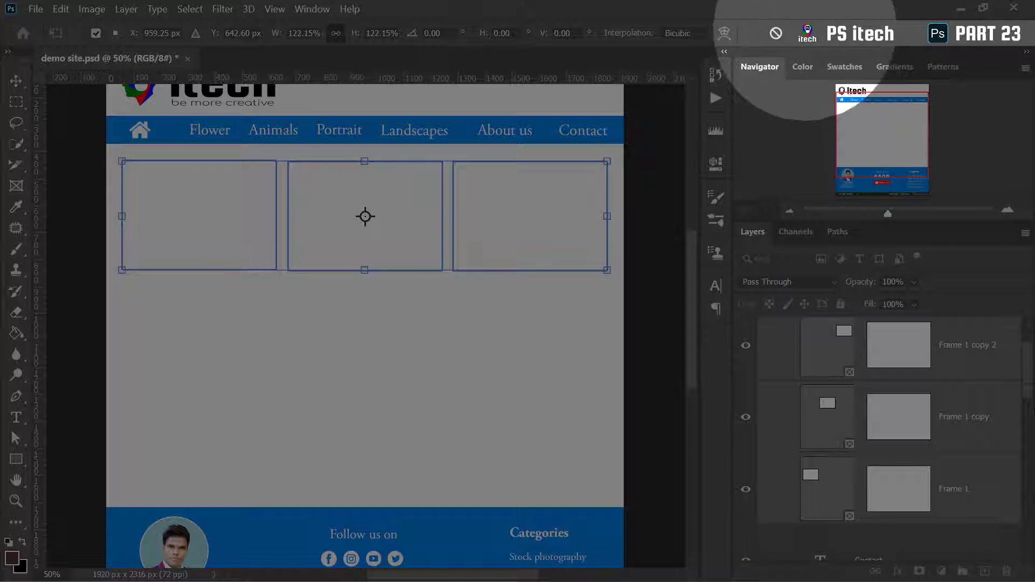
{"action": "key", "text": "Return"}
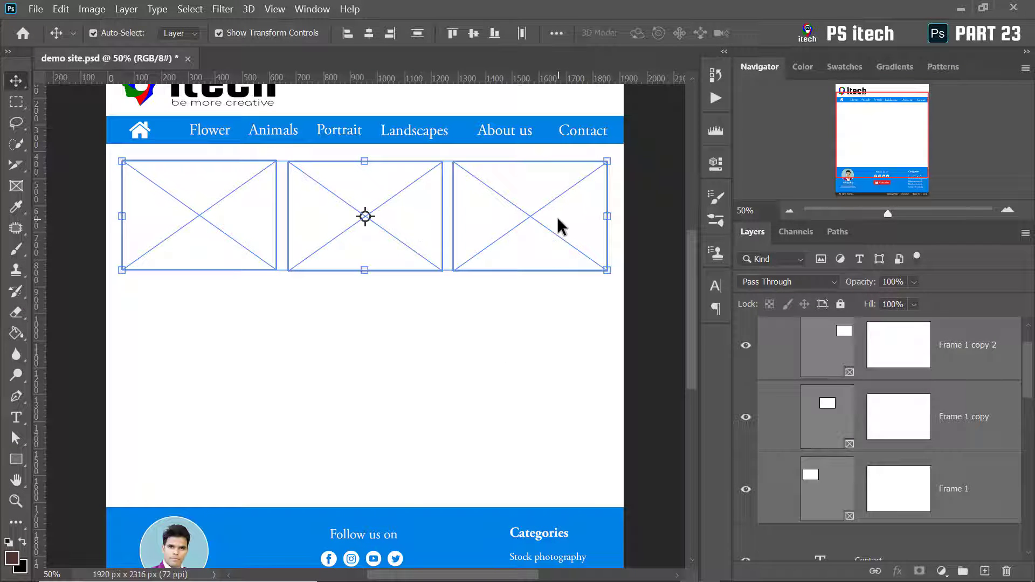
Duplicate the row of three frames twice below itself with small gaps, making a three-by-three grid above the footer
{"action": "left_click_drag", "start_coordinate": [558, 217], "coordinate": [555, 338]}
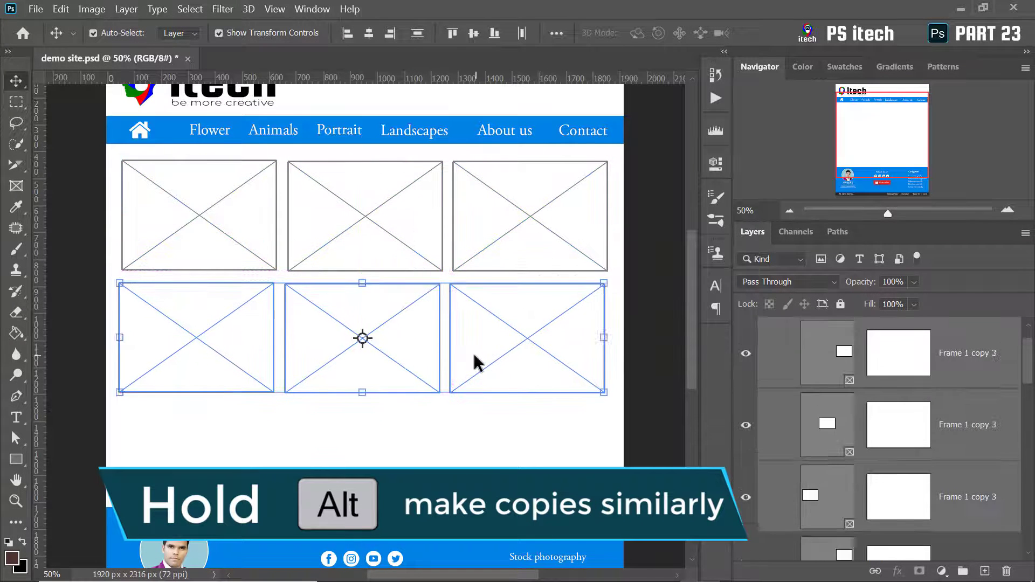
{"action": "key", "text": "Up"}
{"action": "key", "text": "Up"}
{"action": "key", "text": "Up"}
{"action": "key", "text": "Up"}
{"action": "key", "text": "Up"}
{"action": "key", "text": "Up"}
{"action": "key", "text": "Up"}
{"action": "key", "text": "Up"}
{"action": "key", "text": "Up"}
{"action": "key", "text": "Up"}
{"action": "key", "text": "Up"}
{"action": "key", "text": "Up"}
{"action": "left_click_drag", "start_coordinate": [517, 308], "coordinate": [507, 422]}
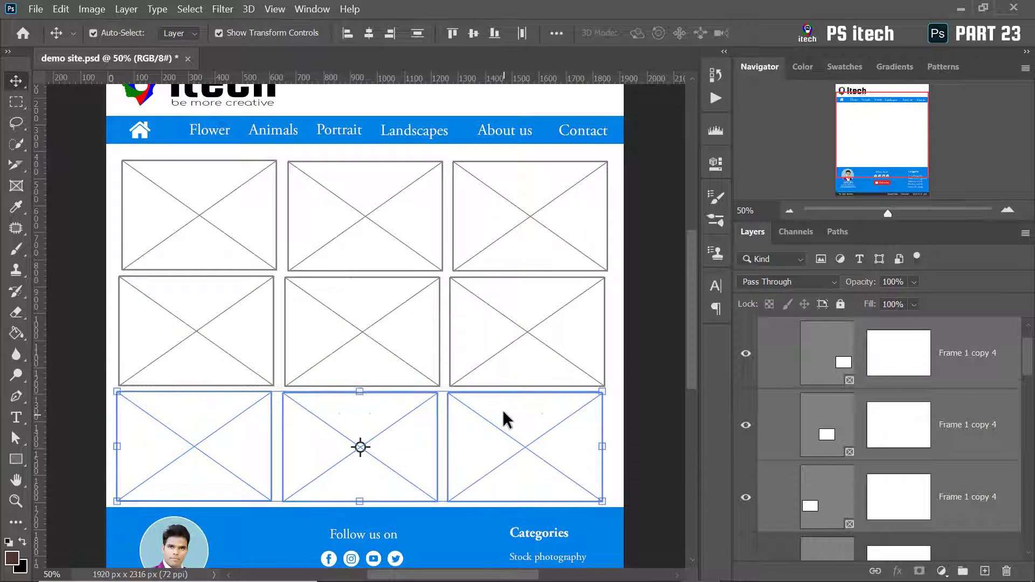
{"action": "left_click", "coordinate": [966, 449]}
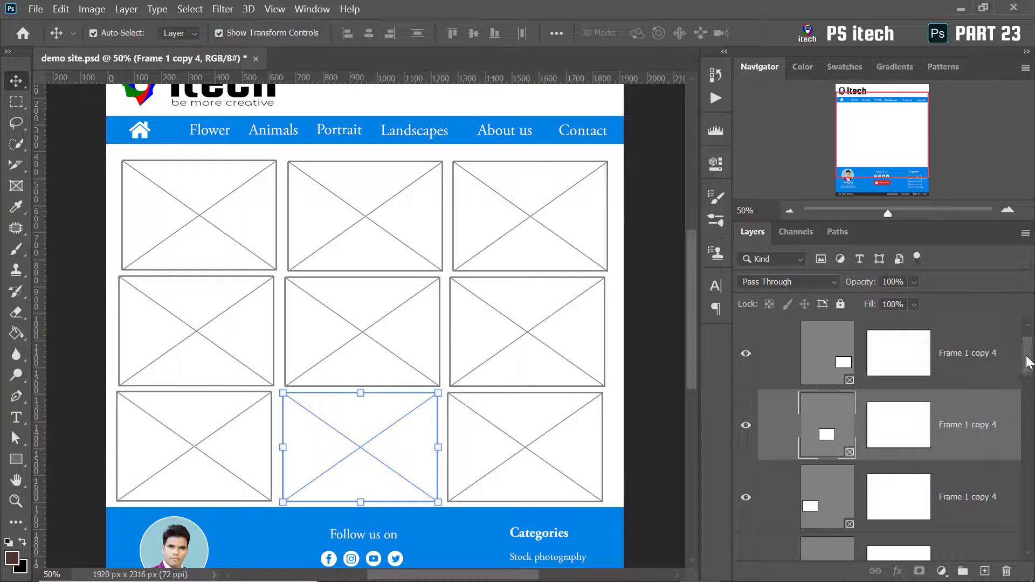
{"action": "scroll", "coordinate": [1006, 391], "scroll_direction": "down", "scroll_amount": 3}
{"action": "double_click", "coordinate": [985, 389]}
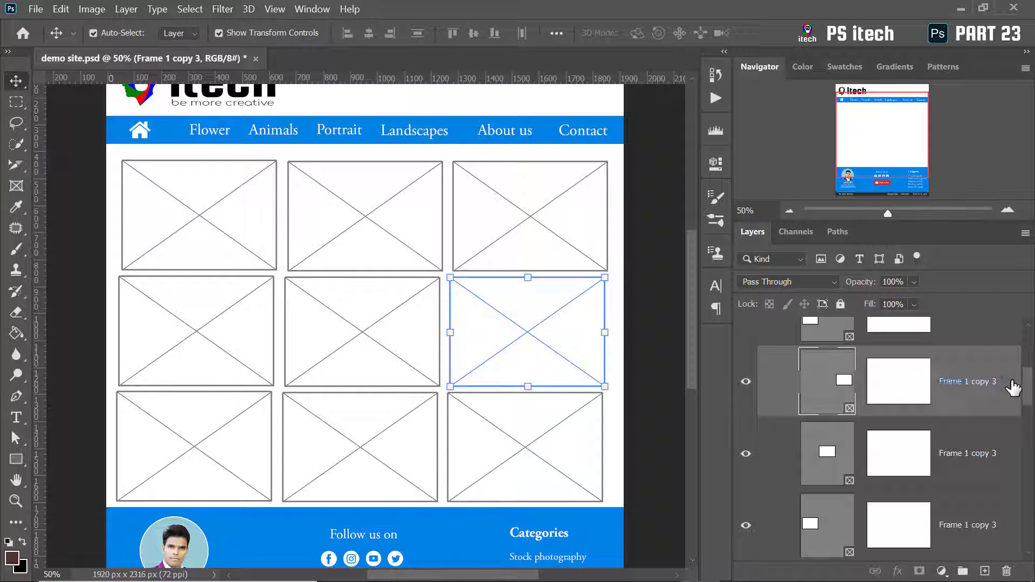
Place the photo of the laughing child on the bench from the Downloads folder into the first frame of the grid
{"action": "left_click", "coordinate": [186, 224]}
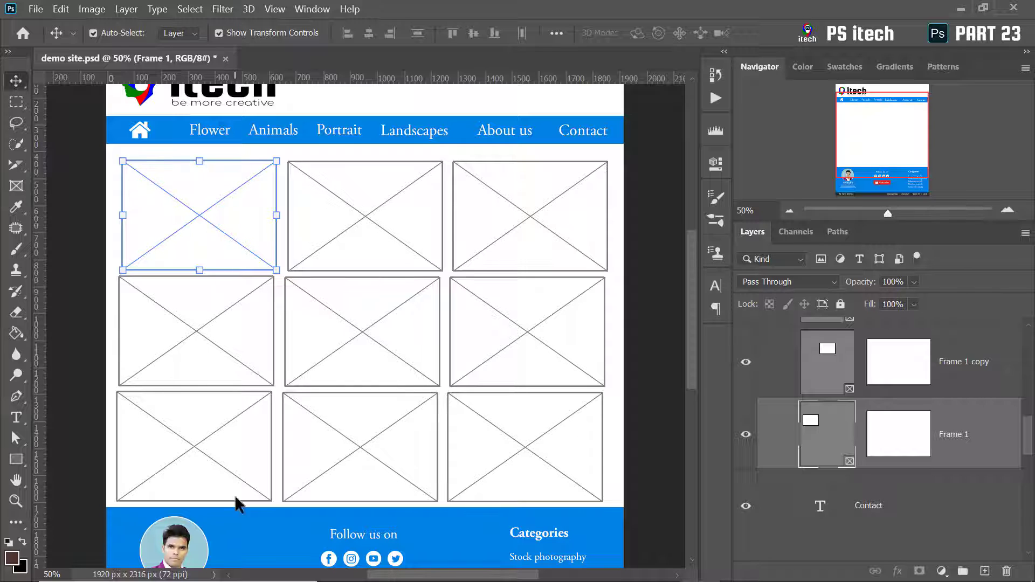
{"action": "mouse_move", "coordinate": [266, 579]}
{"action": "mouse_move", "coordinate": [464, 577]}
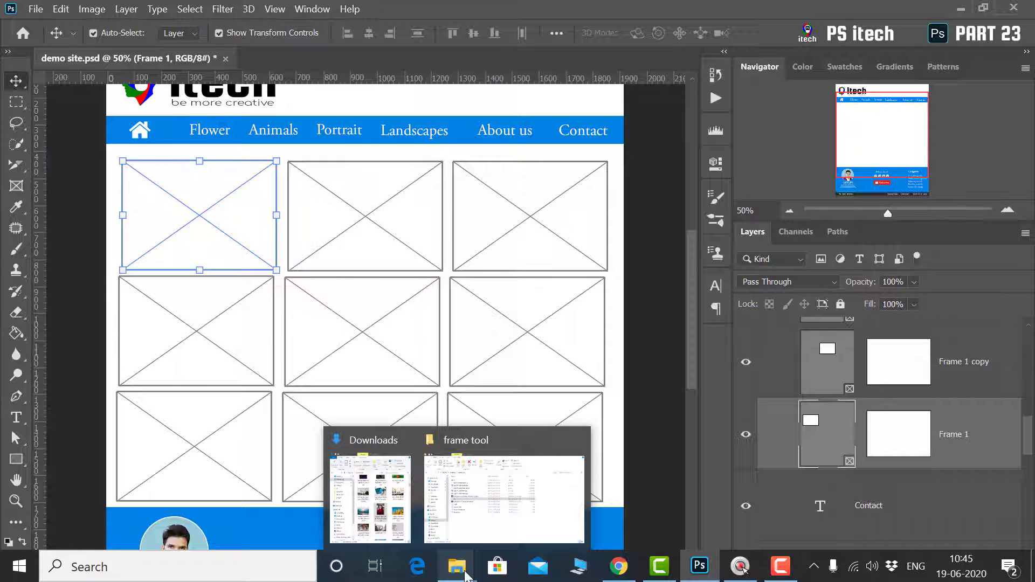
{"action": "left_click", "coordinate": [369, 498]}
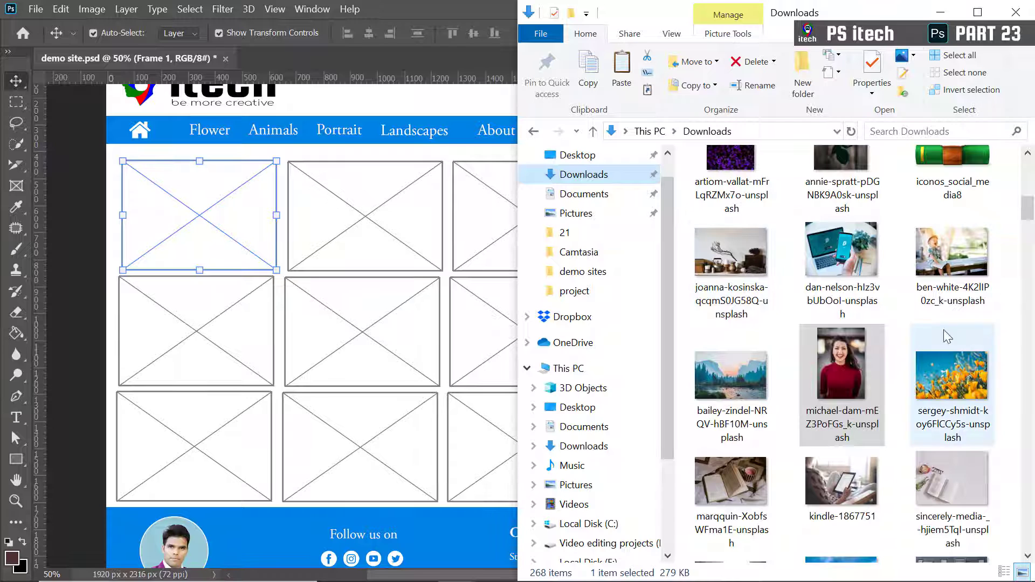
{"action": "left_click_drag", "start_coordinate": [949, 248], "coordinate": [202, 216]}
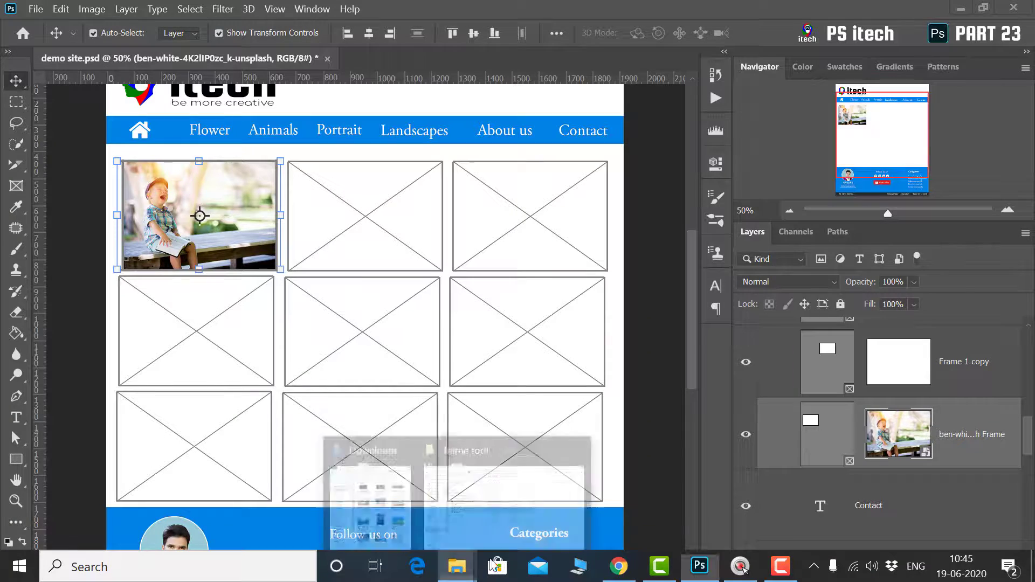
Place the portrait of the woman in the red sweater into the middle frame of the first row and shift it down within the frame
{"action": "left_click", "coordinate": [363, 480]}
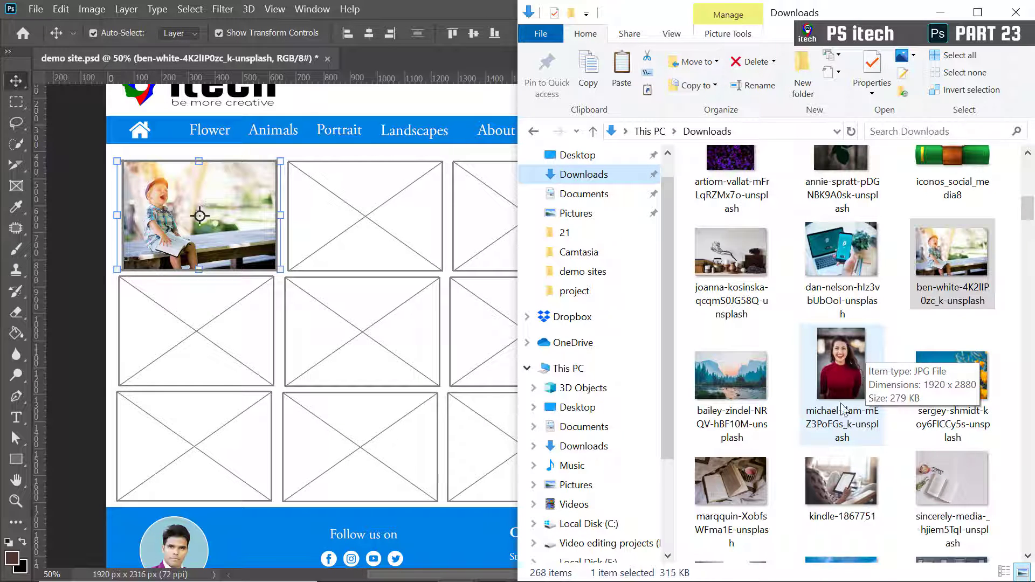
{"action": "left_click_drag", "start_coordinate": [845, 379], "coordinate": [397, 224]}
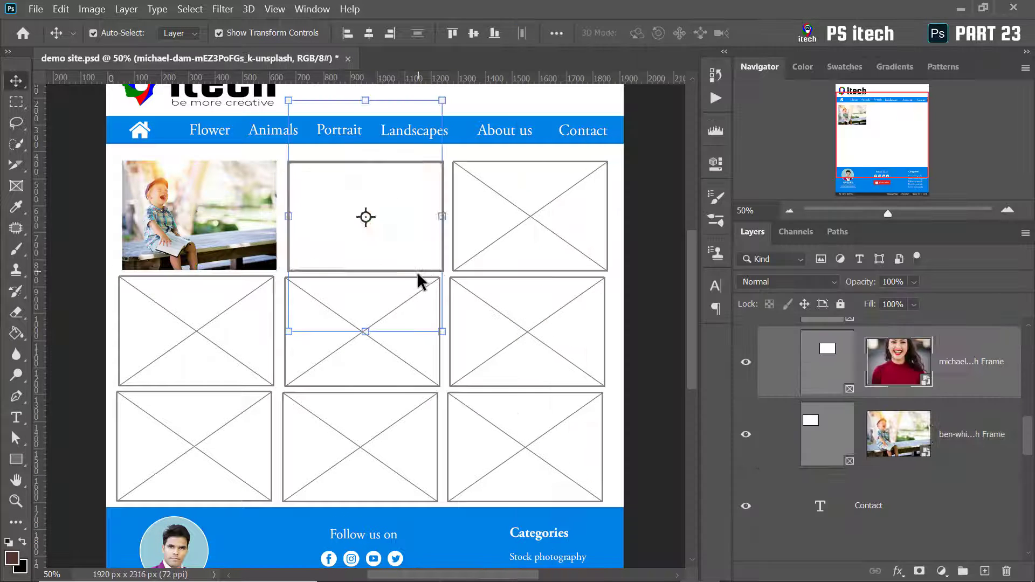
{"action": "key", "text": "Return"}
{"action": "left_click_drag", "start_coordinate": [415, 229], "coordinate": [418, 294]}
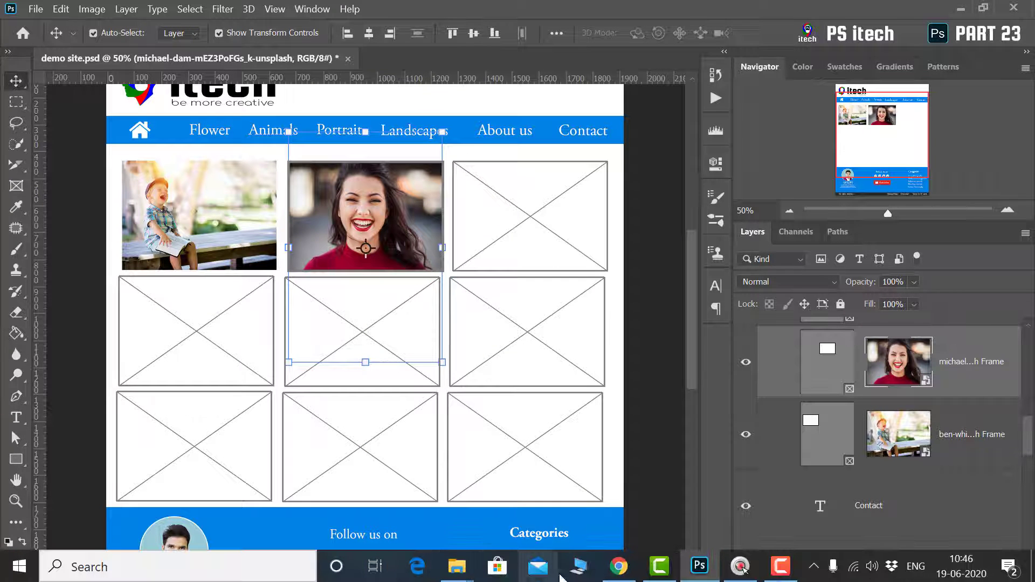
Fill the remaining frames with the elk, phone and laptop, fashion model, sunflower, red flower, sheep and daisy photos from Downloads
{"action": "left_click", "coordinate": [618, 573]}
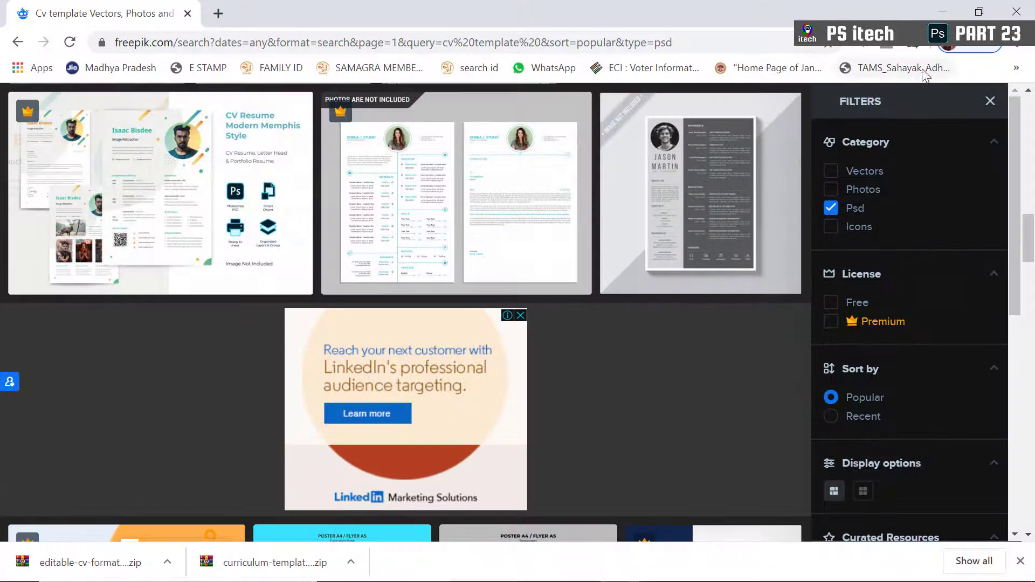
{"action": "left_click", "coordinate": [942, 12]}
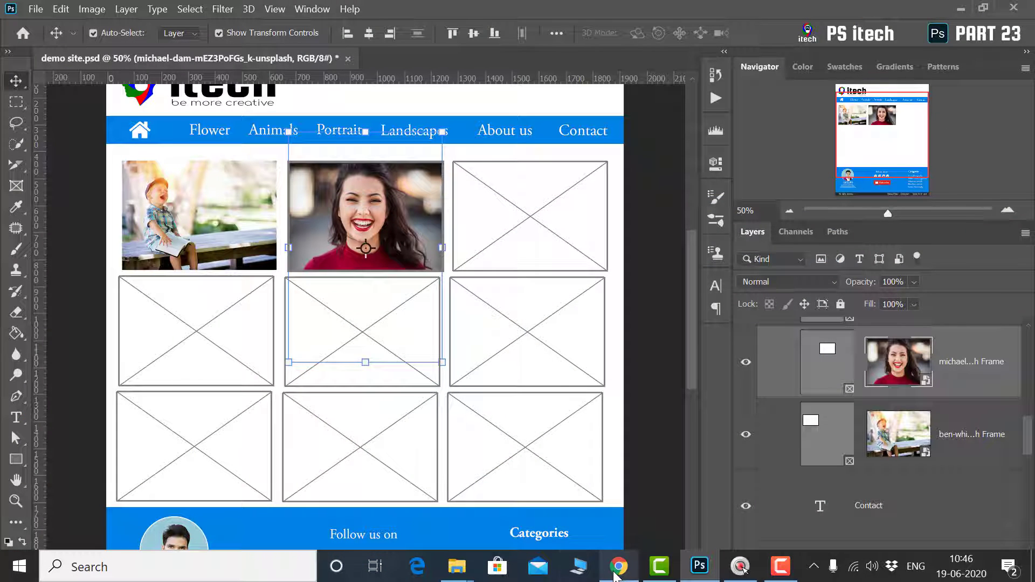
{"action": "mouse_move", "coordinate": [457, 566]}
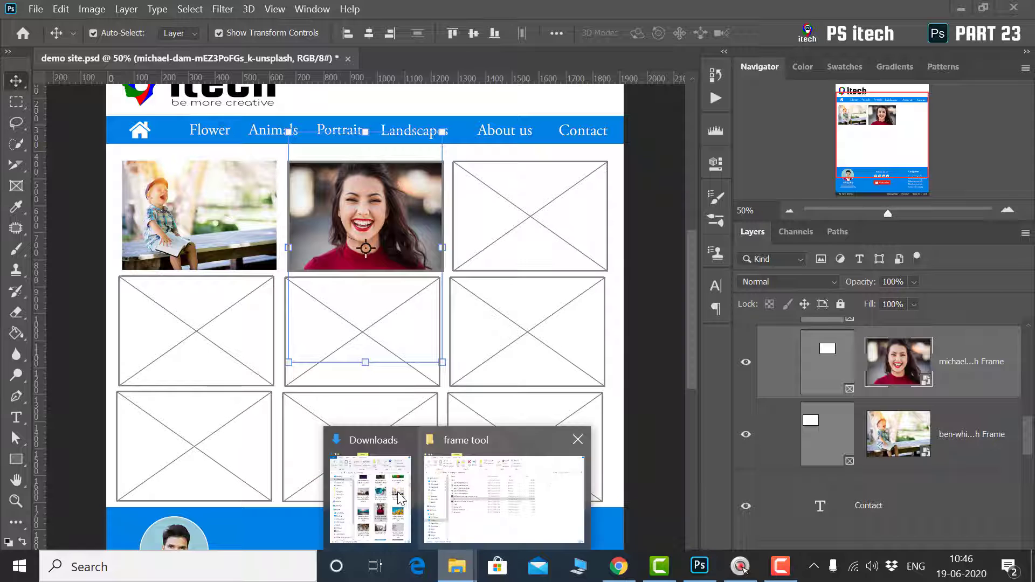
{"action": "left_click", "coordinate": [408, 507]}
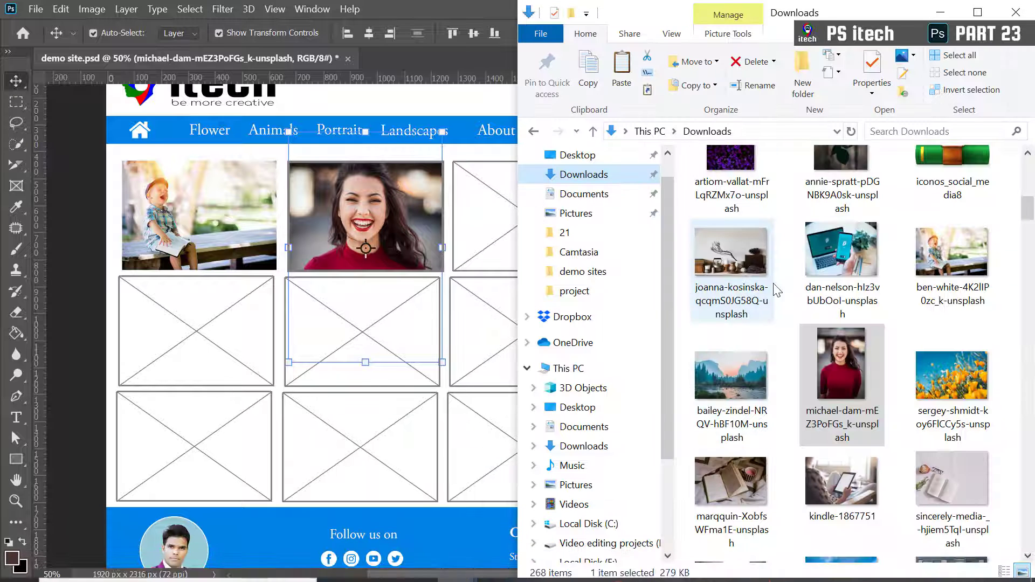
{"action": "scroll", "coordinate": [798, 324], "scroll_direction": "down", "scroll_amount": 5}
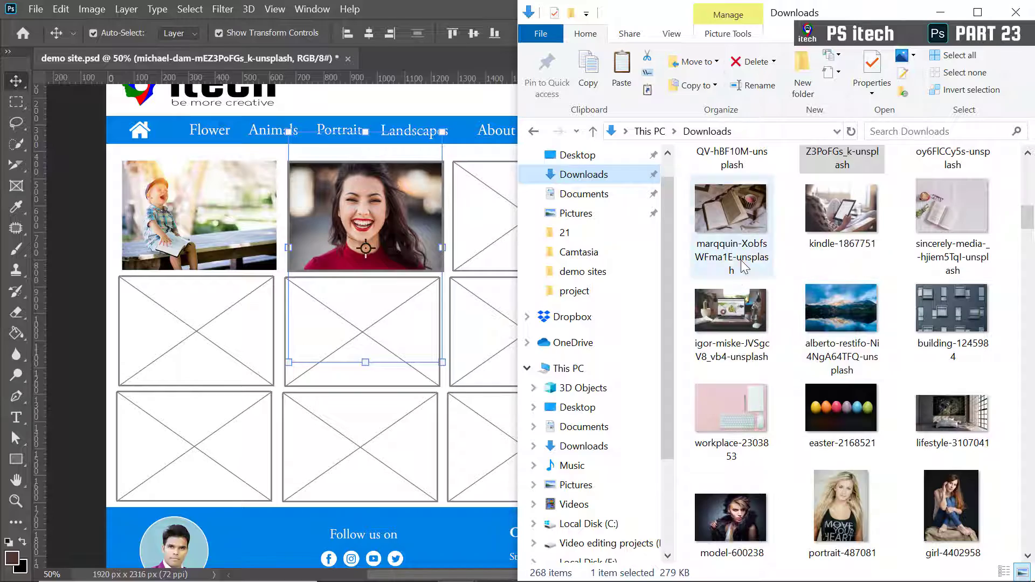
{"action": "left_click_drag", "start_coordinate": [731, 515], "coordinate": [587, 448]}
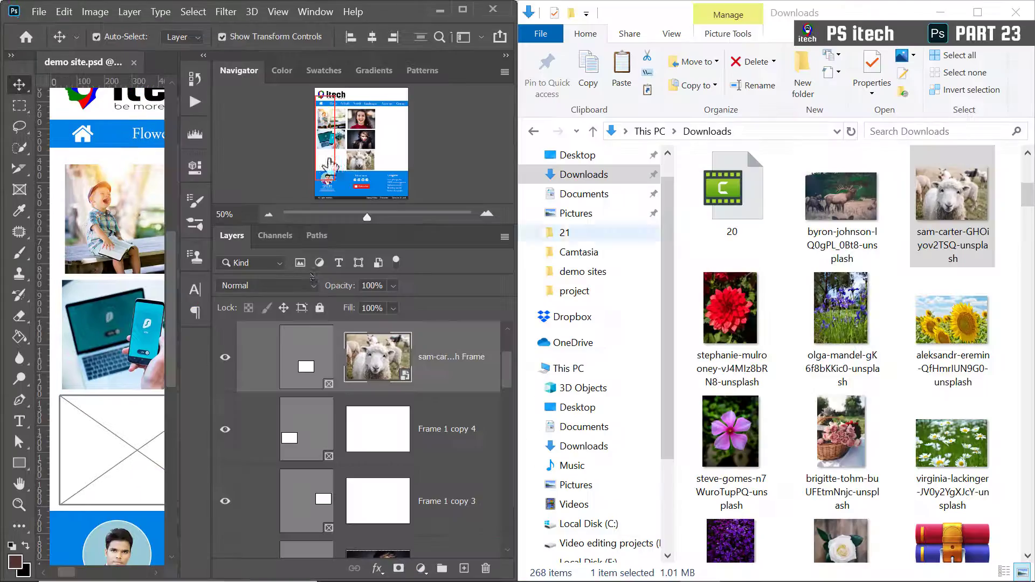
{"action": "left_click_drag", "start_coordinate": [731, 313], "coordinate": [119, 434]}
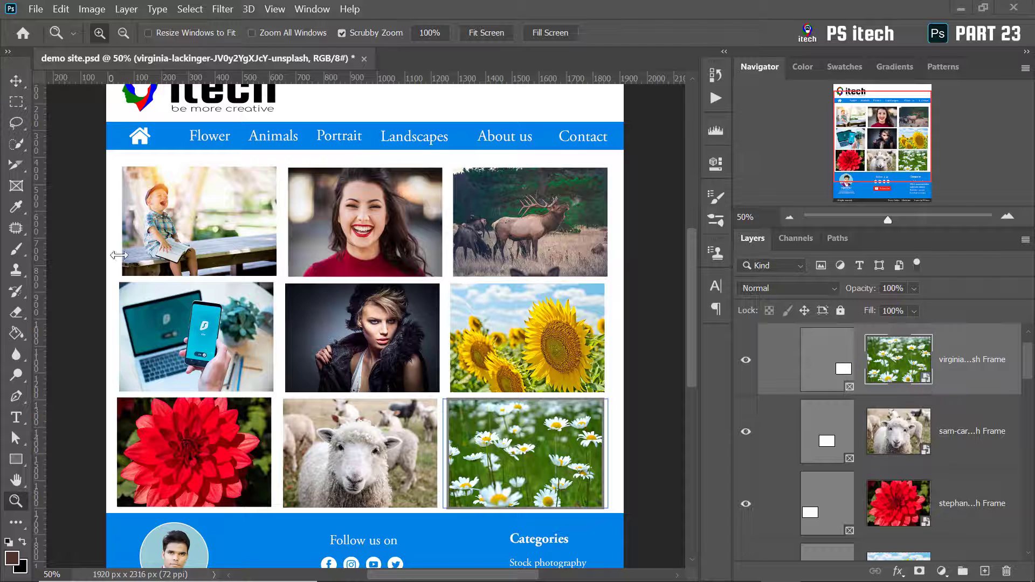
Select the red-sweater portrait inside its frame, enlarge it and reposition it within the frame
{"action": "left_click", "coordinate": [358, 226]}
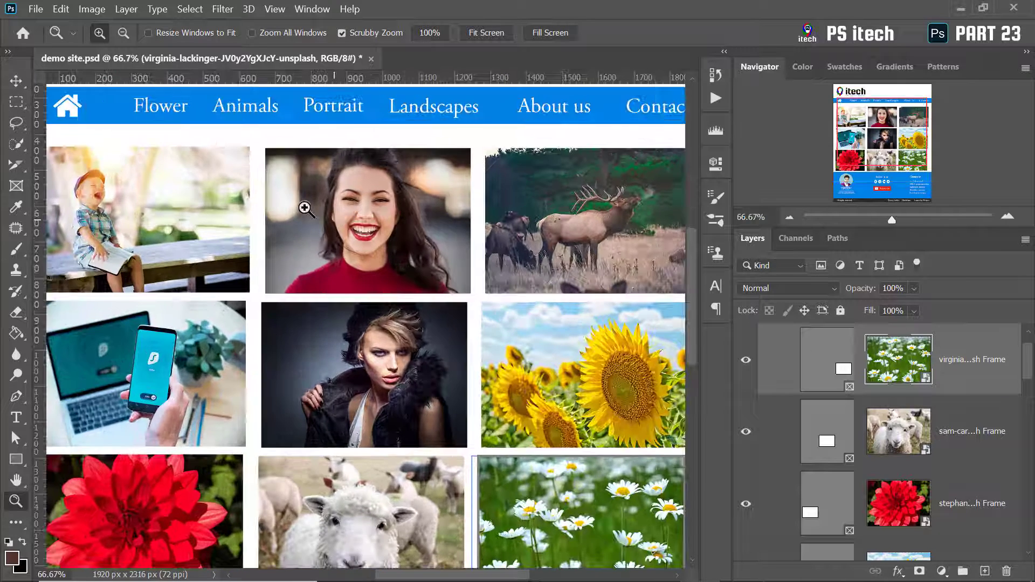
{"action": "left_click", "coordinate": [16, 81]}
{"action": "left_click", "coordinate": [369, 208]}
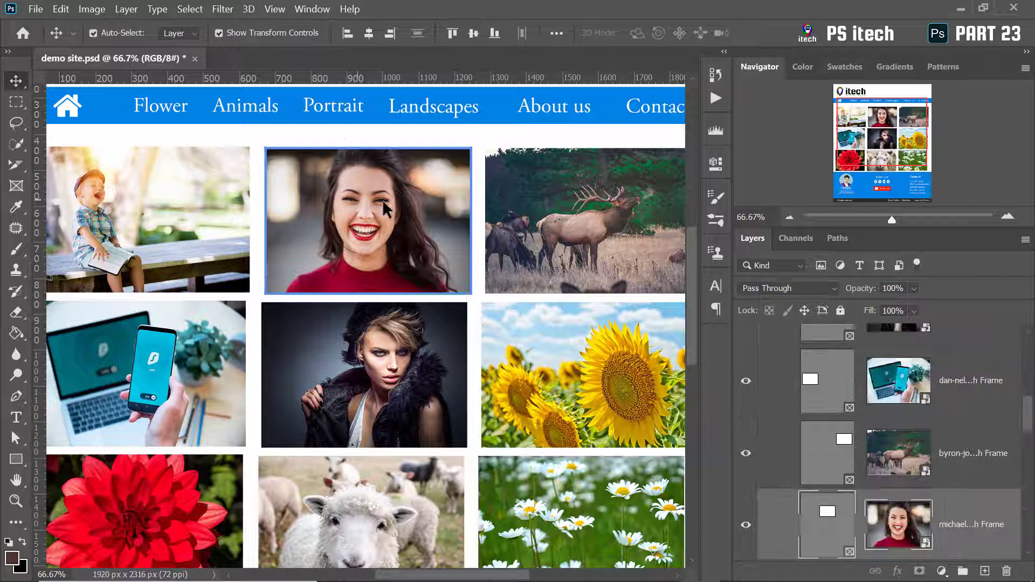
{"action": "left_click", "coordinate": [898, 525]}
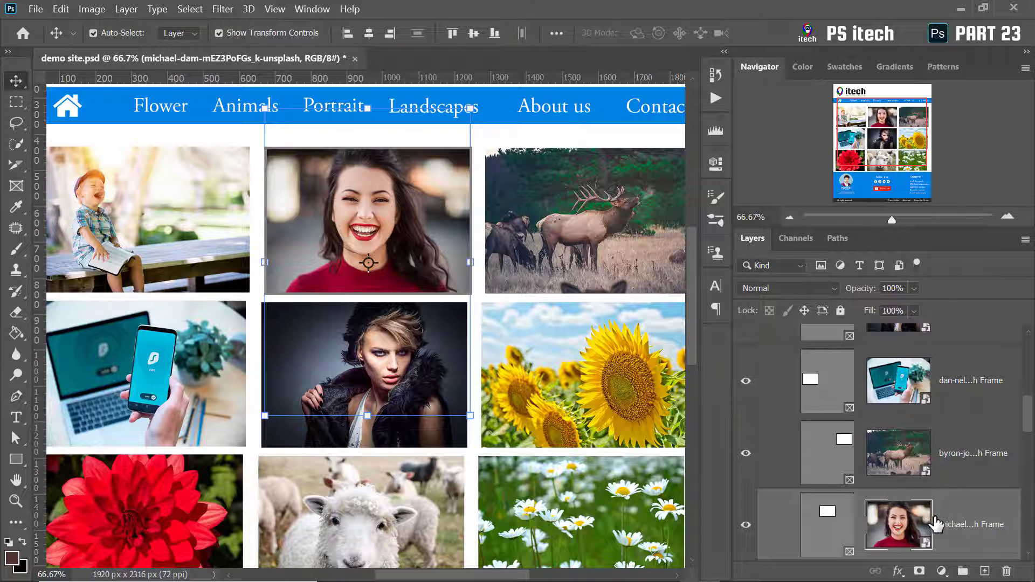
{"action": "key", "text": "ctrl+t"}
{"action": "left_click_drag", "start_coordinate": [472, 414], "coordinate": [720, 566]}
{"action": "left_click_drag", "start_coordinate": [358, 249], "coordinate": [311, 209]}
{"action": "key", "text": "Return"}
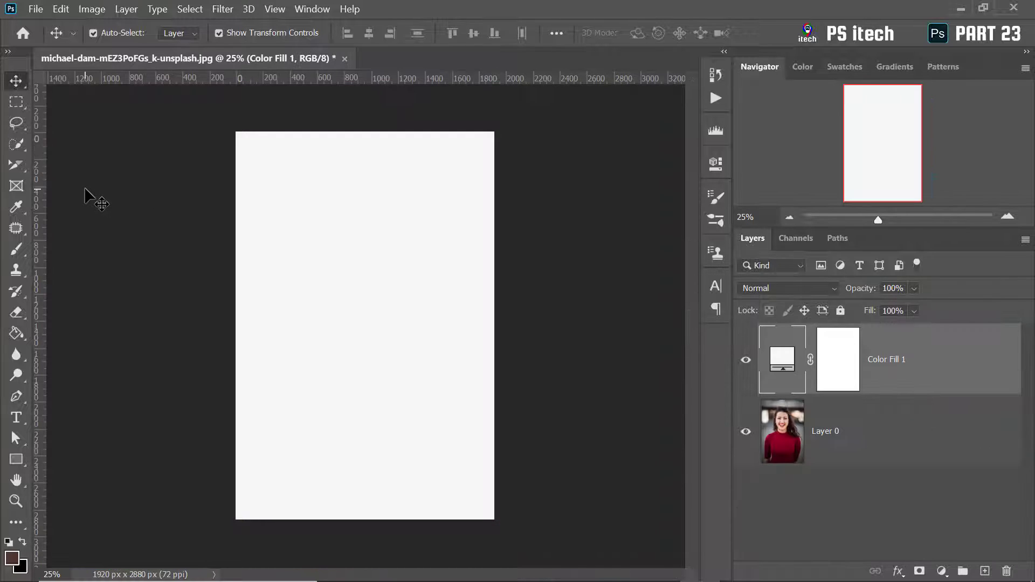
Draw a rectangular frame about 900 px wide and 740 px high on the colour-filled canvas of the portrait document
{"action": "left_click", "coordinate": [16, 186]}
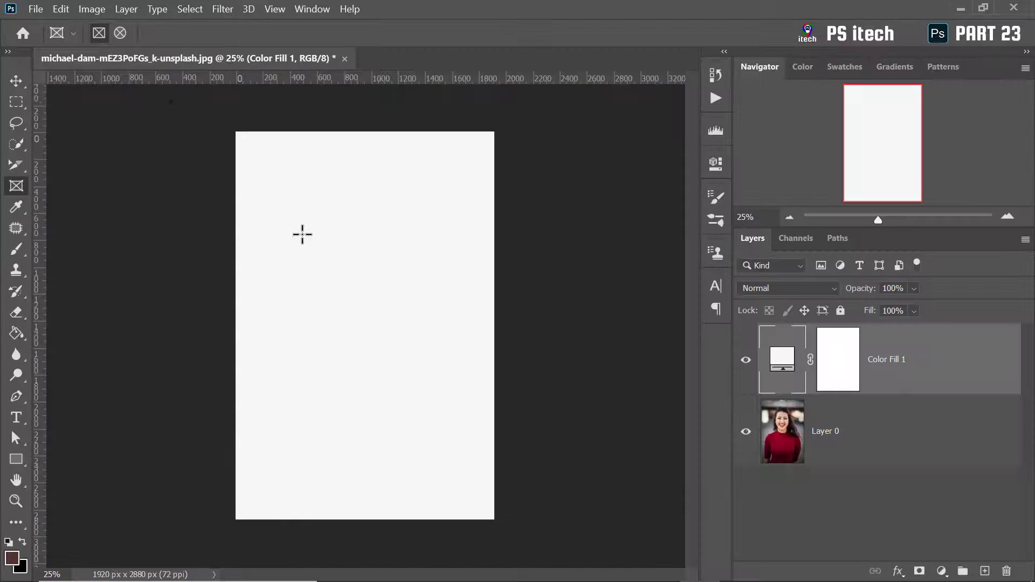
{"action": "left_click_drag", "start_coordinate": [278, 227], "coordinate": [400, 326]}
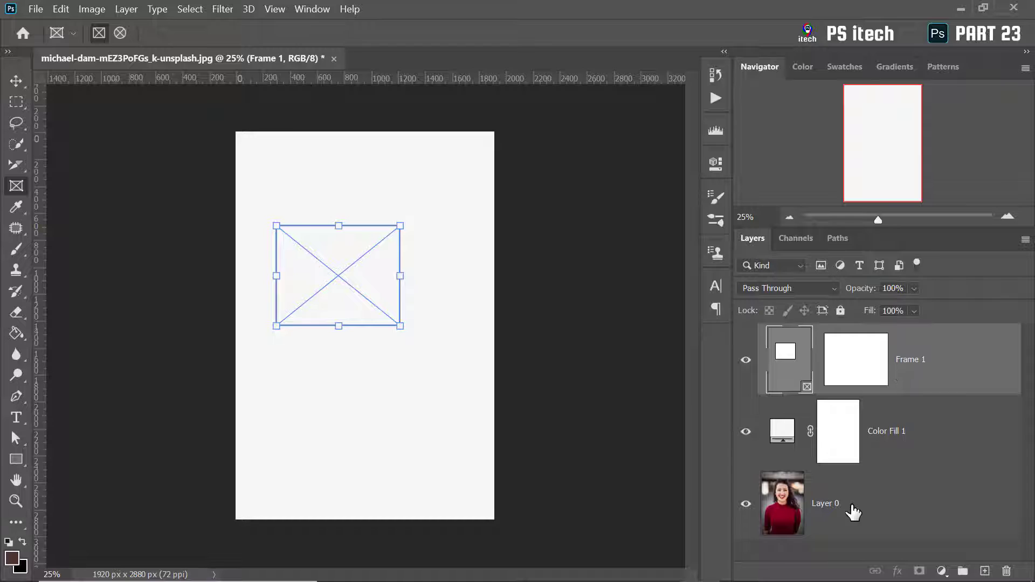
Duplicate the portrait layer Layer 0 and rename the copy SMART OB
{"action": "left_click", "coordinate": [858, 505]}
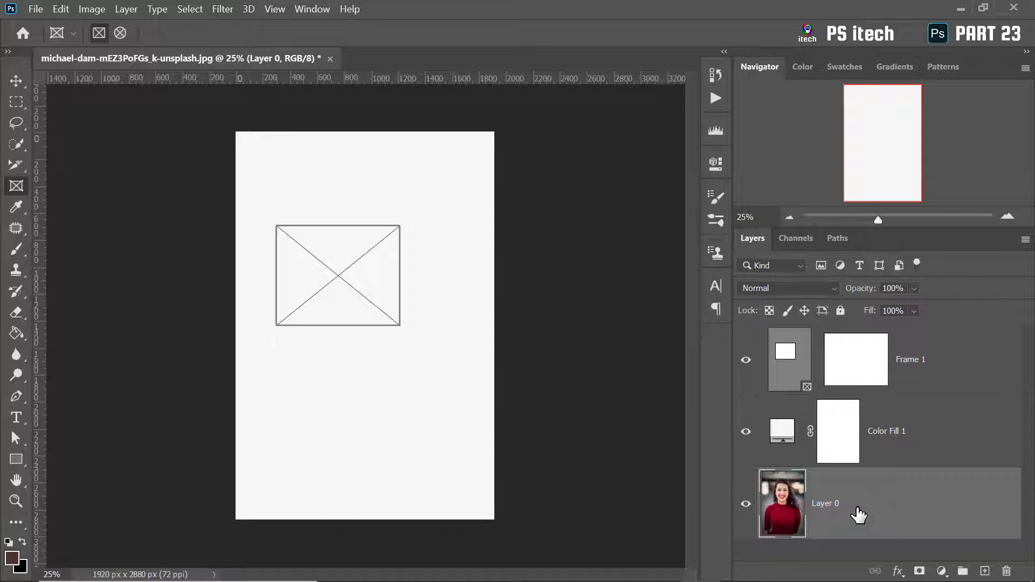
{"action": "key", "text": "ctrl+j"}
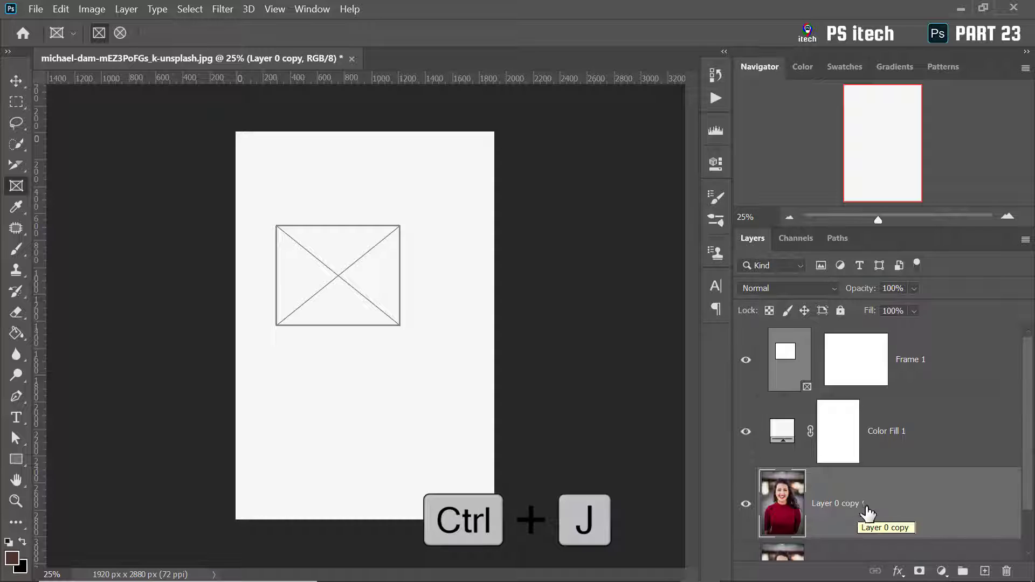
{"action": "scroll", "coordinate": [1027, 442], "scroll_direction": "down", "scroll_amount": 2}
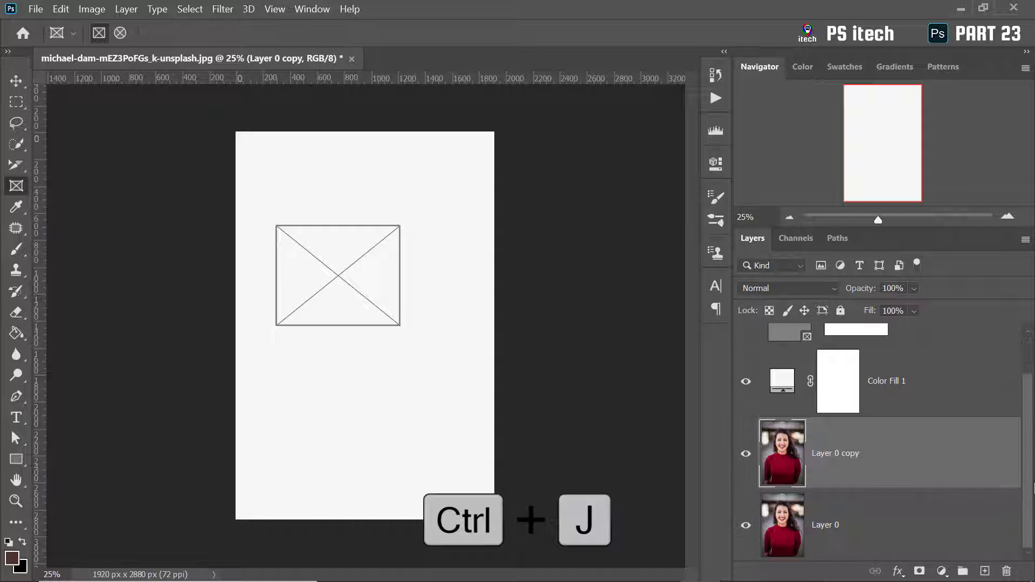
{"action": "double_click", "coordinate": [835, 454]}
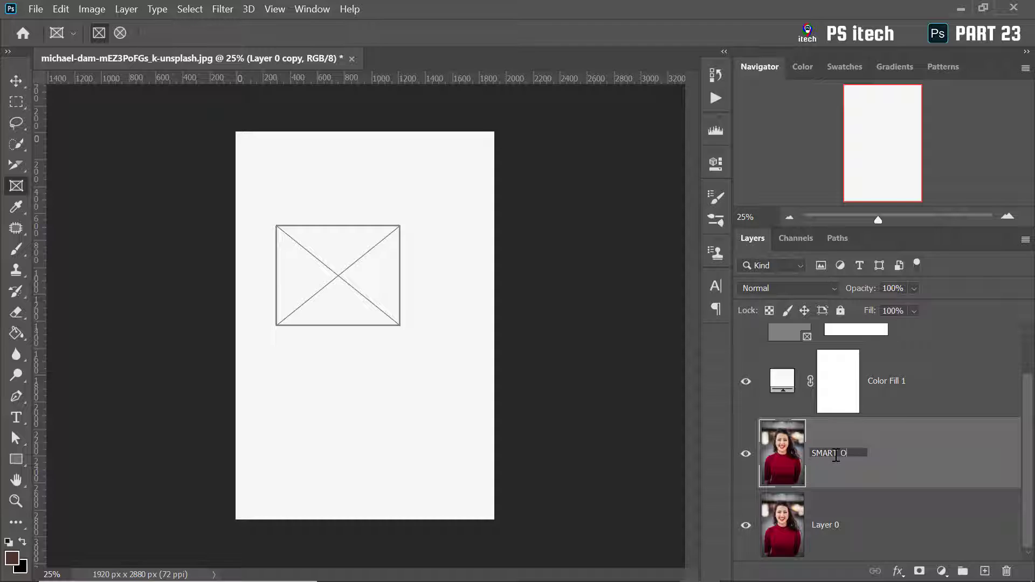
{"action": "key", "text": "Return"}
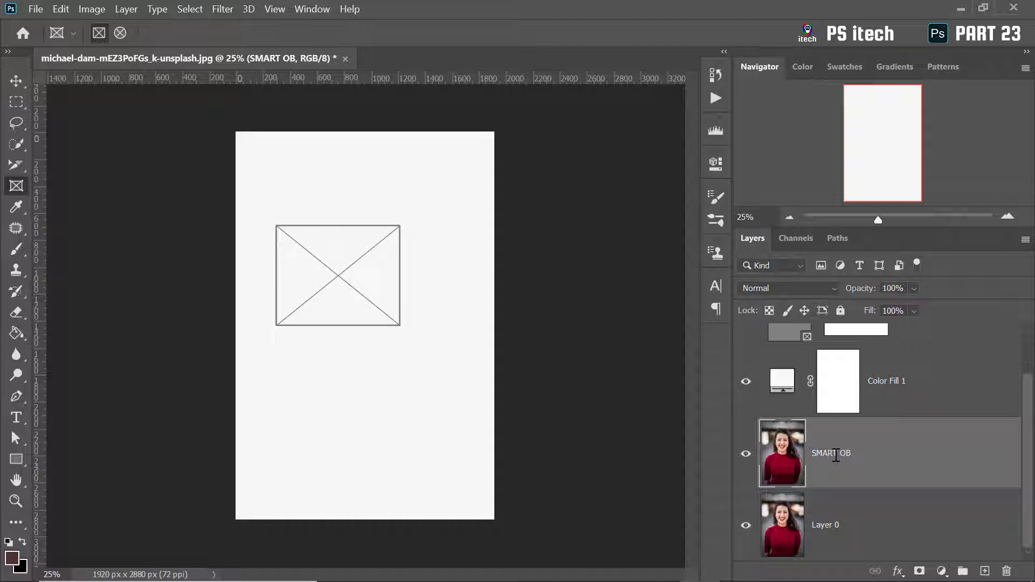
Rename the original portrait layer NORMAL and convert the SMART OB layer to a smart object
{"action": "double_click", "coordinate": [827, 531]}
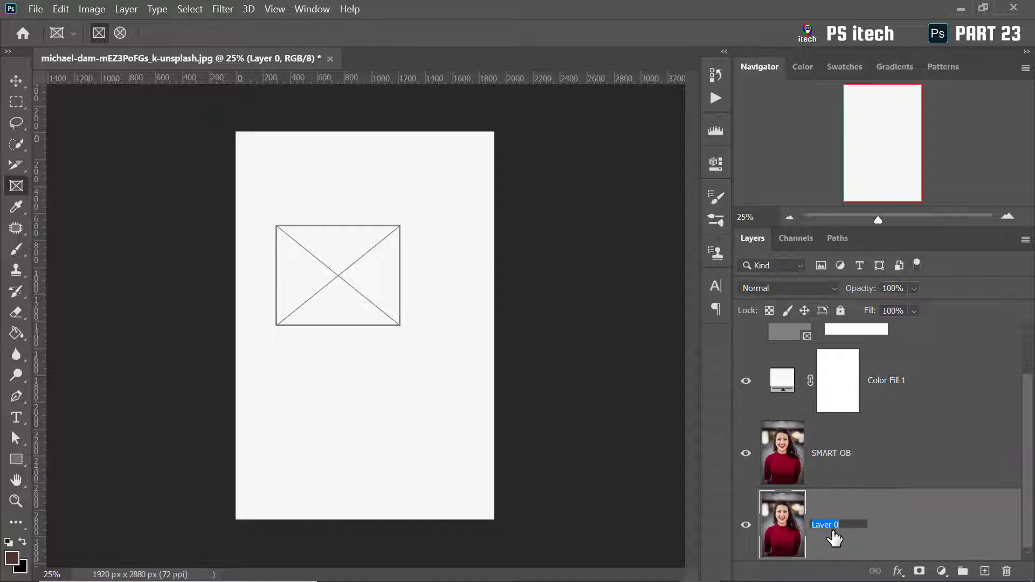
{"action": "type", "text": "NORMAL"}
{"action": "key", "text": "Return"}
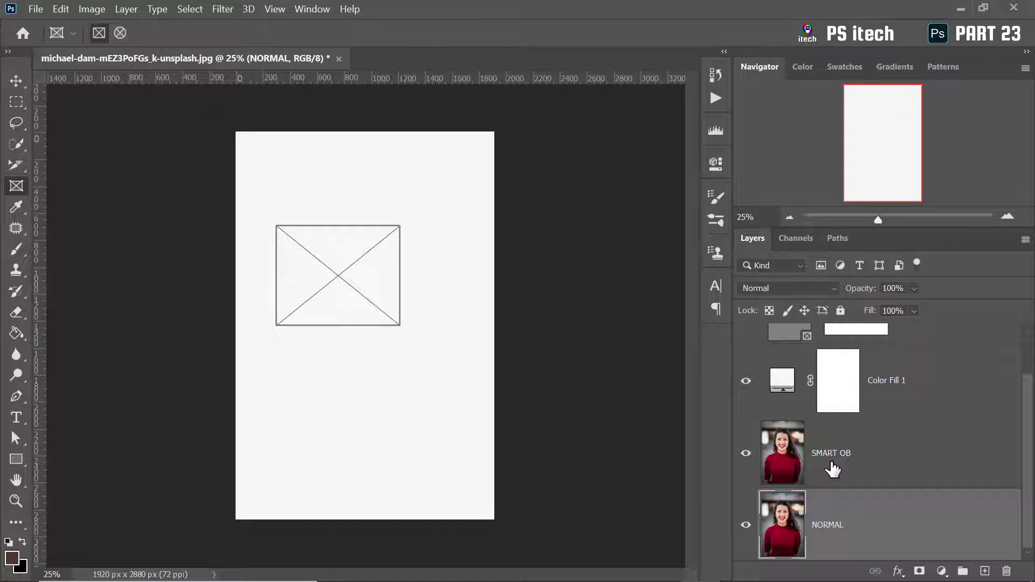
{"action": "right_click", "coordinate": [868, 465]}
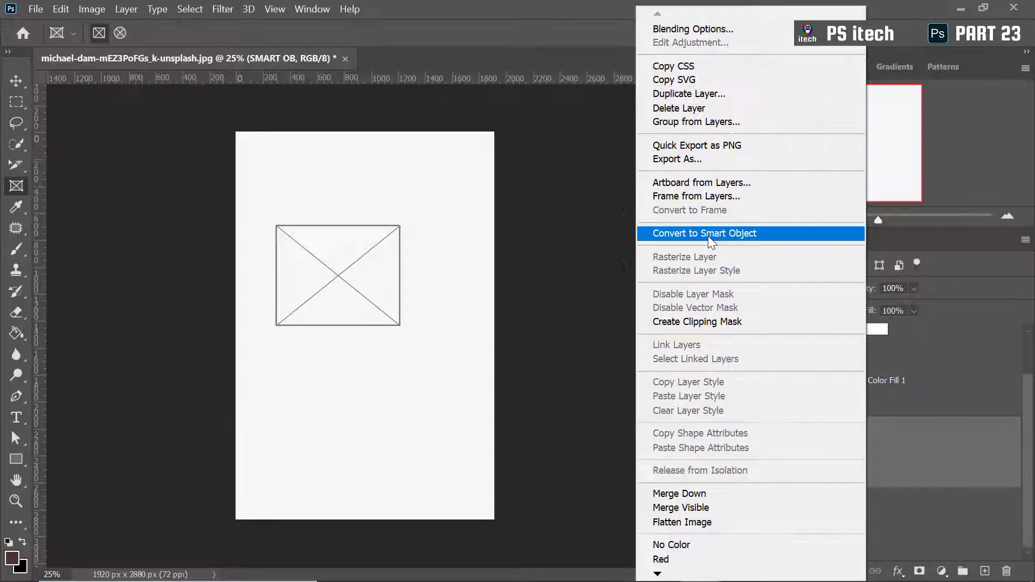
{"action": "left_click", "coordinate": [723, 234]}
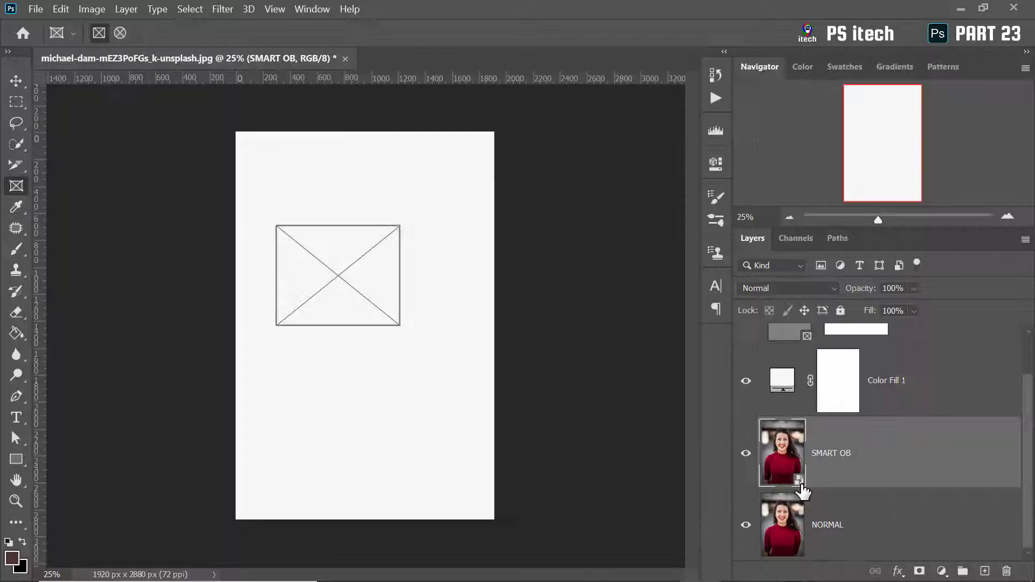
Place the NORMAL portrait layer into the empty frame and shift it down within the frame toward the woman's face
{"action": "left_click", "coordinate": [887, 522]}
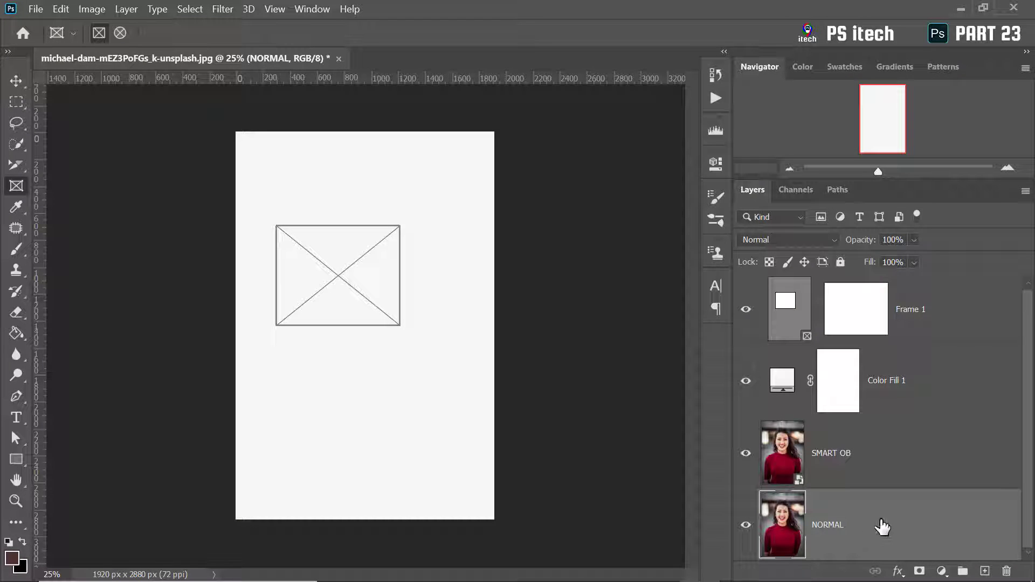
{"action": "left_click_drag", "start_coordinate": [882, 536], "coordinate": [823, 302]}
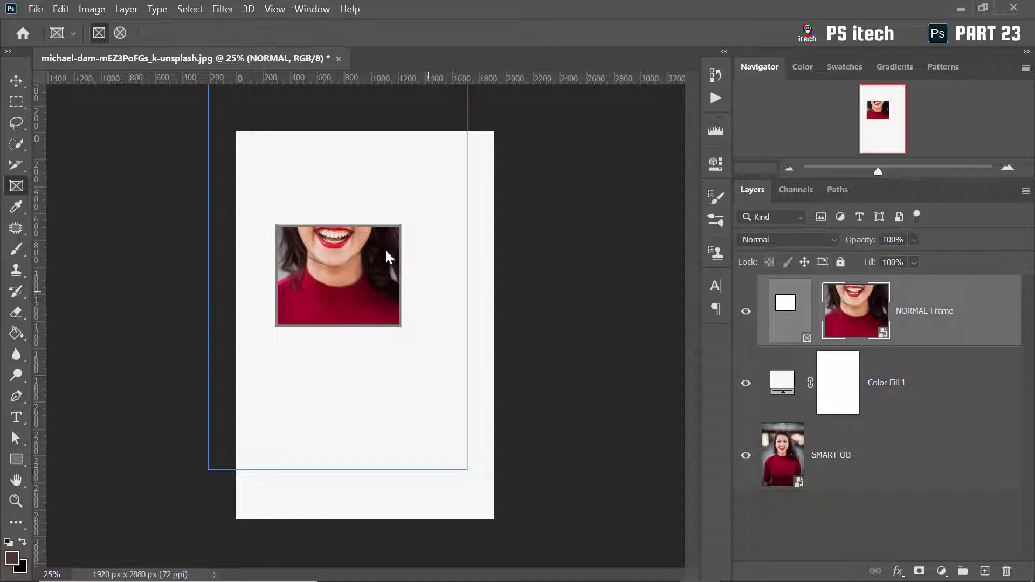
{"action": "left_click", "coordinate": [16, 81]}
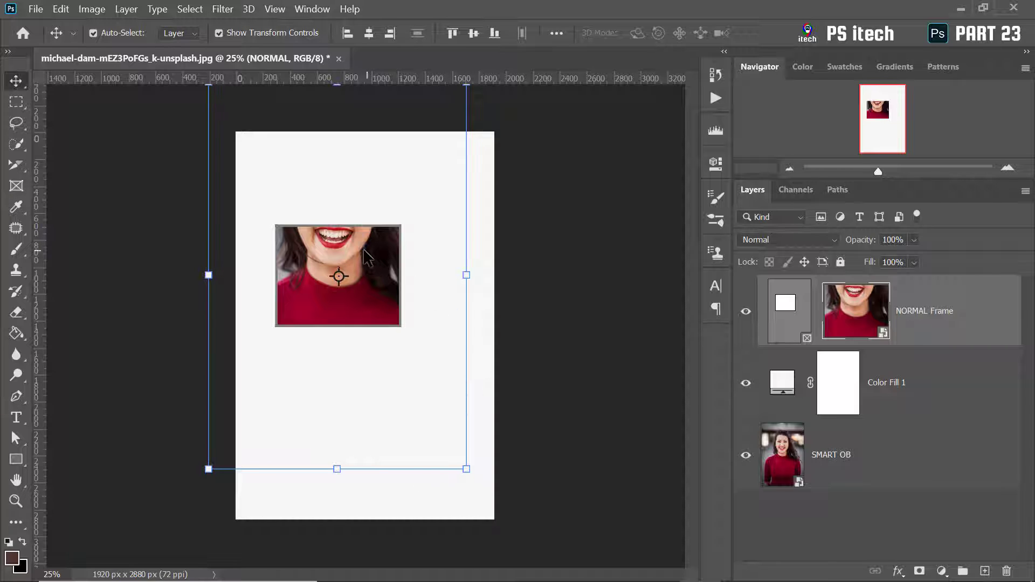
{"action": "left_click_drag", "start_coordinate": [366, 258], "coordinate": [382, 298]}
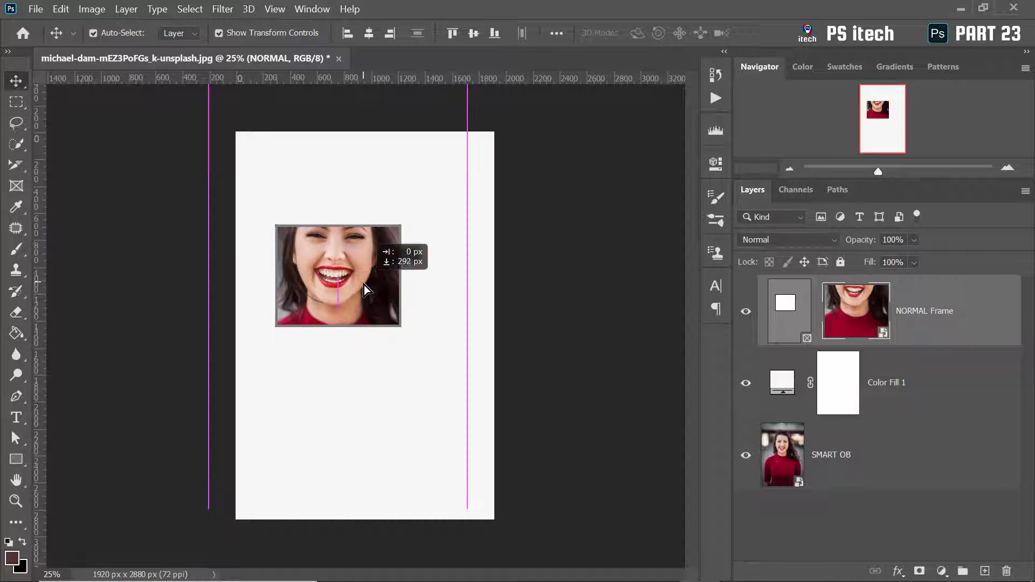
{"action": "mouse_move", "coordinate": [345, 264]}
{"action": "left_mouse_down"}
{"action": "mouse_move", "coordinate": [386, 297]}
{"action": "mouse_move", "coordinate": [392, 235]}
{"action": "mouse_move", "coordinate": [405, 264]}
{"action": "mouse_move", "coordinate": [365, 260]}
{"action": "left_mouse_up"}
Scale the NORMAL portrait down inside the frame and reposition it so the woman's head and shoulders fill the frame
{"action": "key", "text": "ctrl+t"}
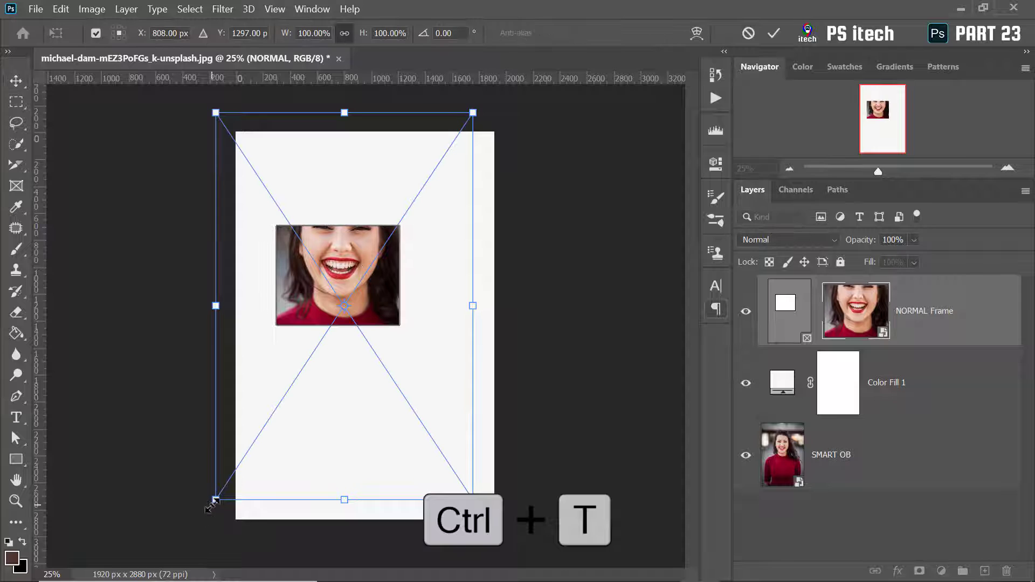
{"action": "left_click_drag", "start_coordinate": [215, 499], "coordinate": [331, 324]}
{"action": "left_click_drag", "start_coordinate": [406, 195], "coordinate": [338, 269]}
{"action": "key", "text": "Return"}
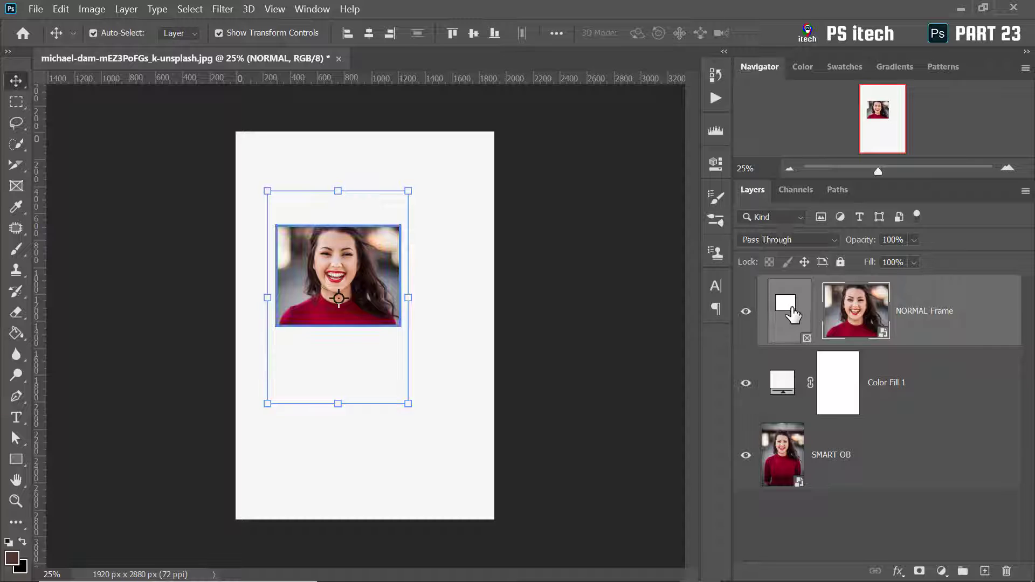
Try scaling the frame together with its portrait to about 154%, moving it, and shrinking it back
{"action": "left_click", "coordinate": [793, 316]}
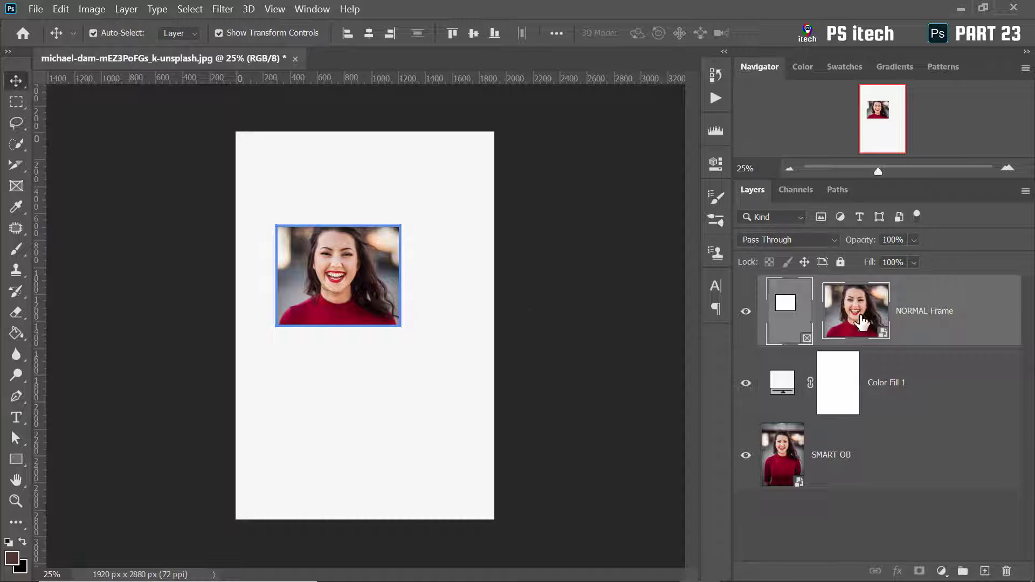
{"action": "key", "text": "ctrl+t"}
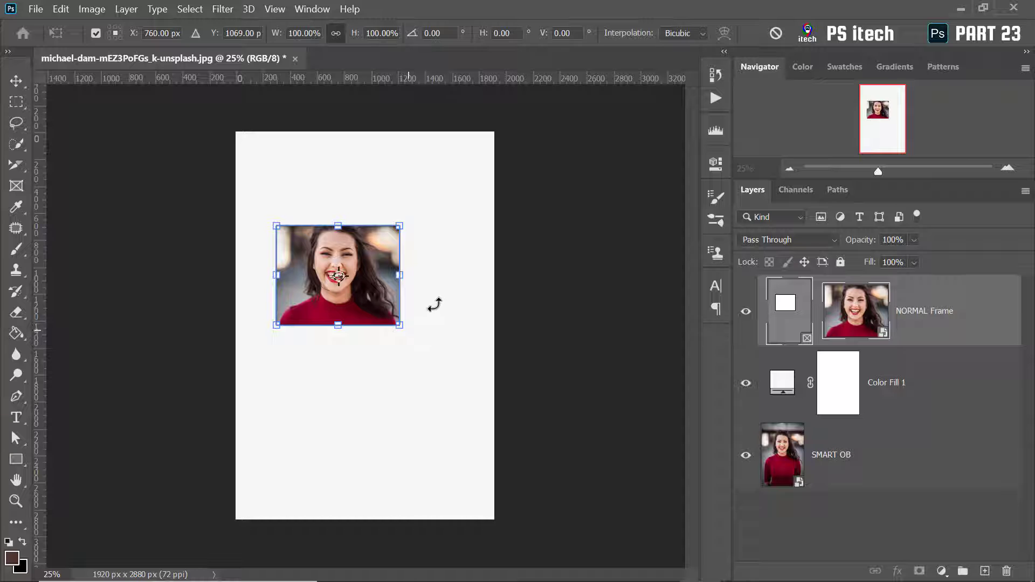
{"action": "left_click_drag", "start_coordinate": [404, 330], "coordinate": [465, 377]}
{"action": "left_click_drag", "start_coordinate": [421, 264], "coordinate": [412, 217]}
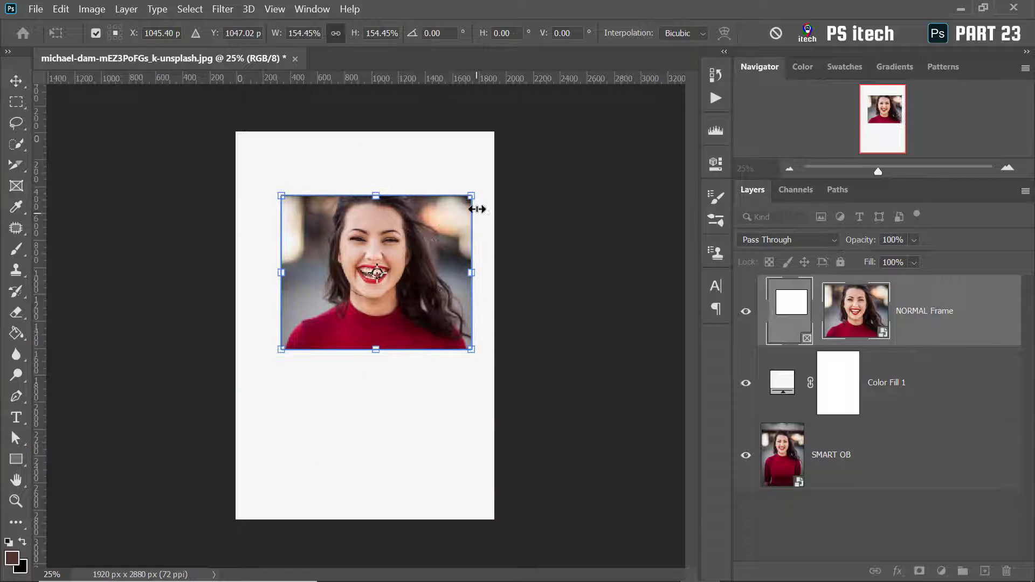
{"action": "left_click_drag", "start_coordinate": [472, 195], "coordinate": [381, 259]}
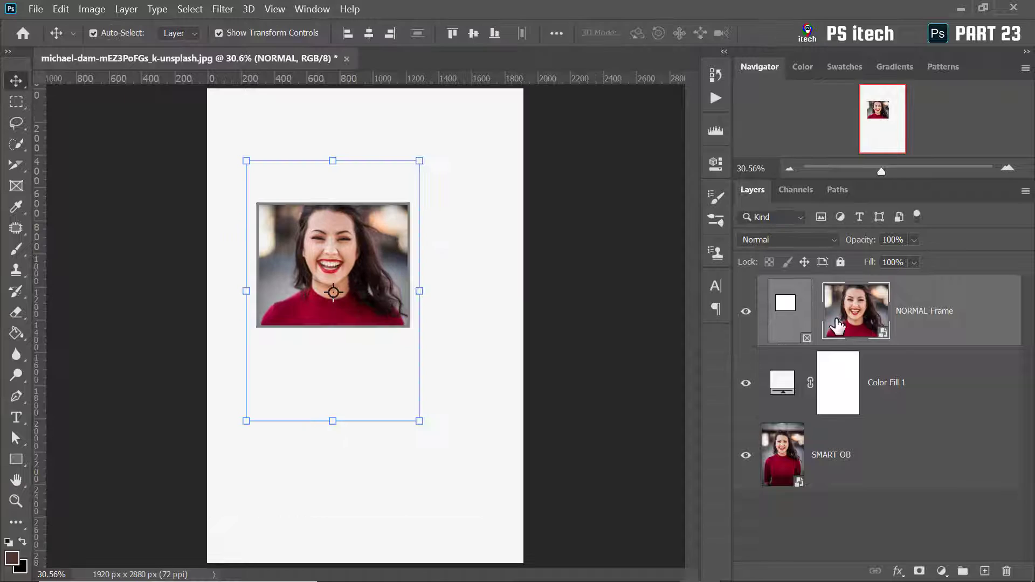
Delete the portrait content from inside NORMAL Frame while keeping the empty frame
{"action": "left_click", "coordinate": [788, 314]}
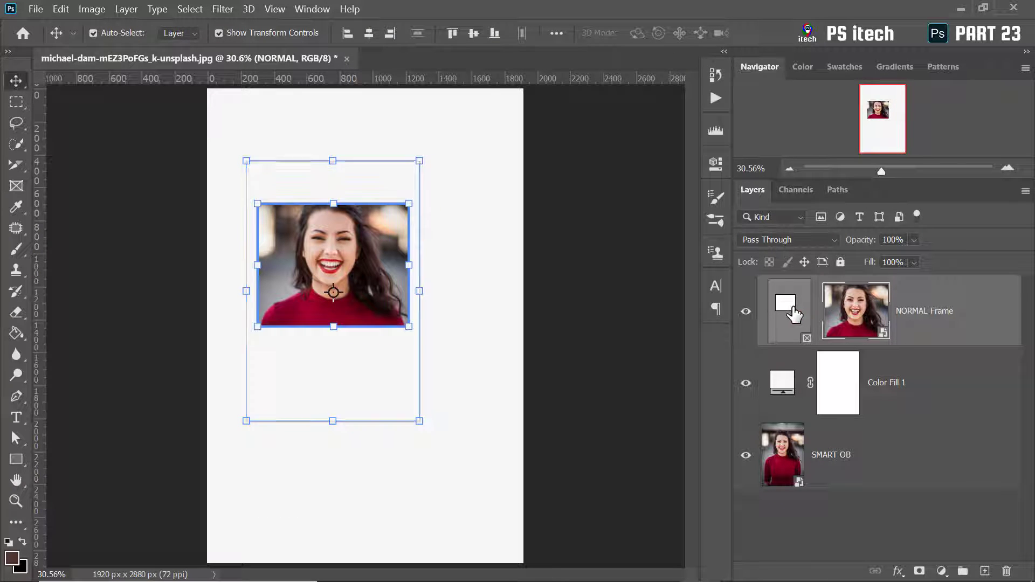
{"action": "left_click", "coordinate": [864, 315]}
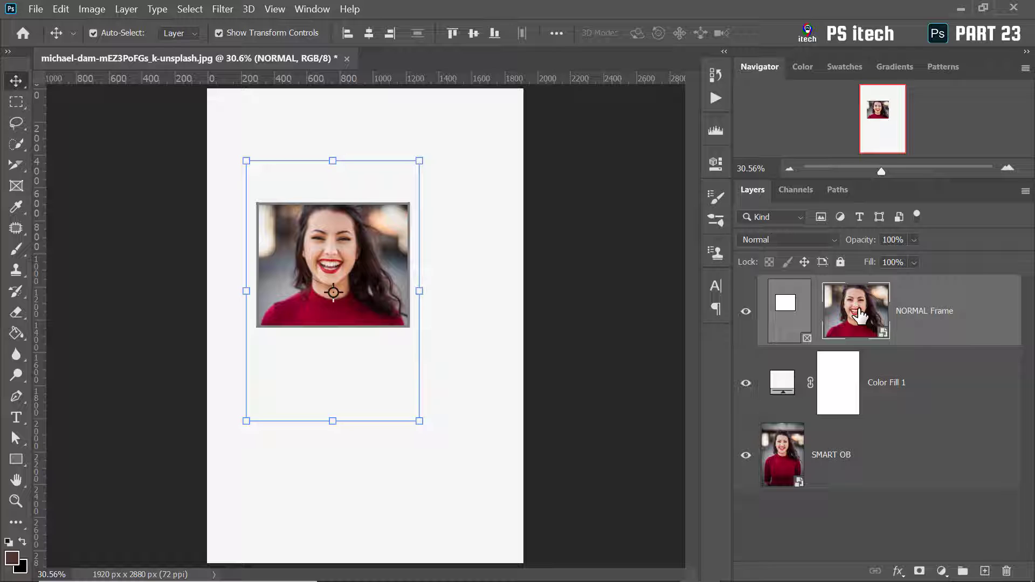
{"action": "left_click_drag", "start_coordinate": [856, 305], "coordinate": [1007, 569]}
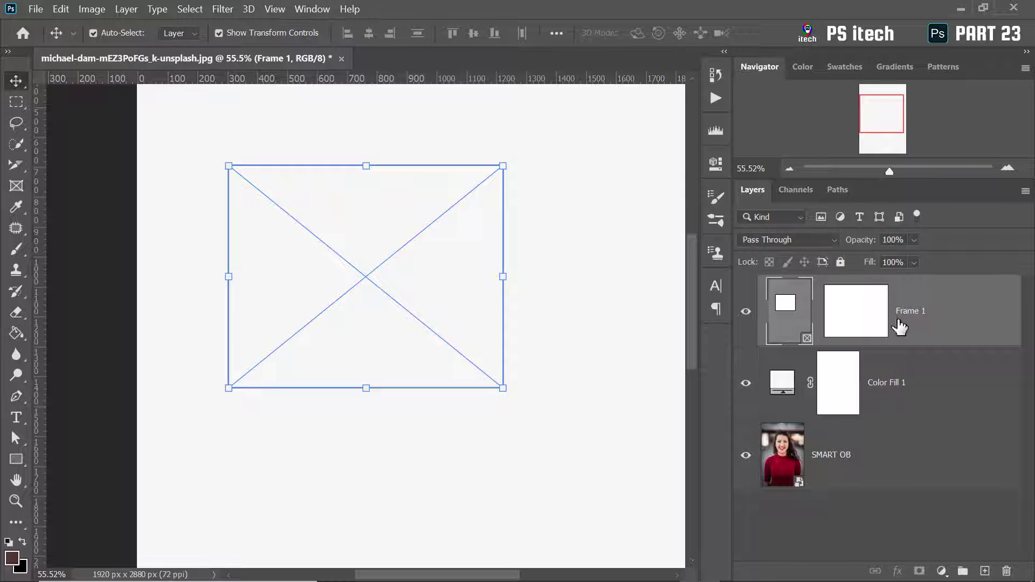
Place the SMART OB smart object layer into the empty frame and shift it down within the frame
{"action": "left_click", "coordinate": [934, 487]}
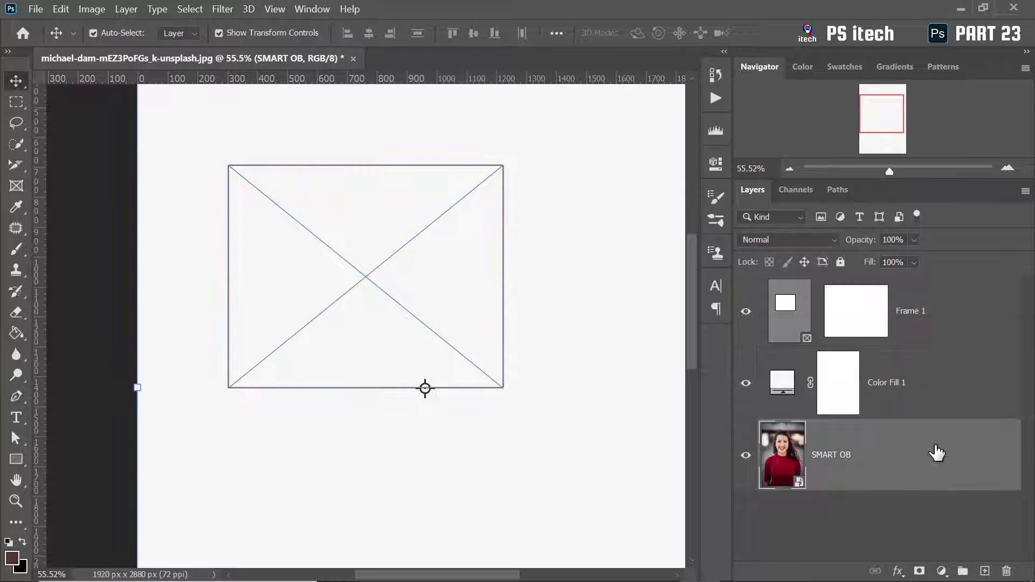
{"action": "left_click_drag", "start_coordinate": [816, 474], "coordinate": [863, 318]}
{"action": "left_click_drag", "start_coordinate": [458, 237], "coordinate": [451, 345]}
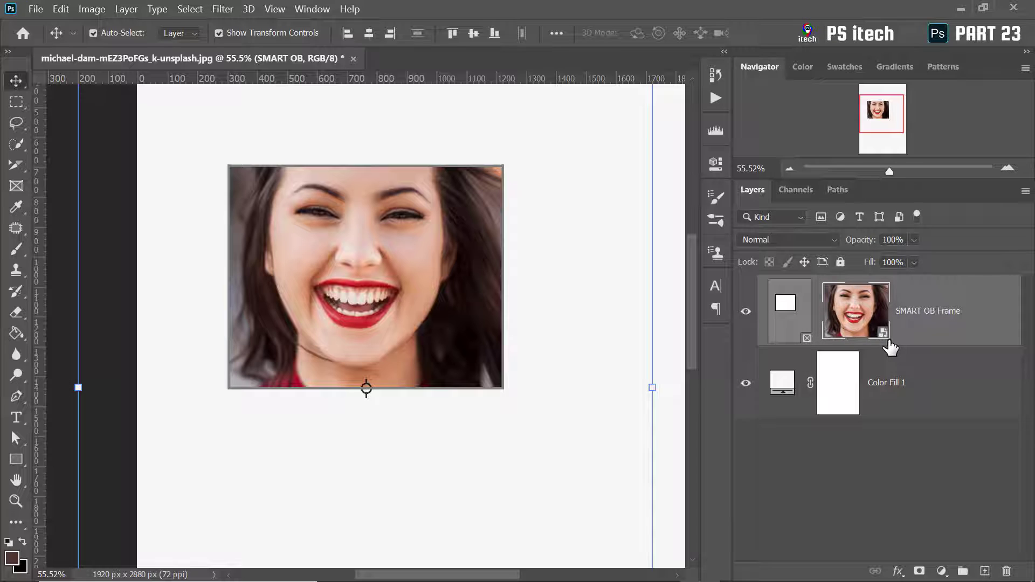
Open the contents of the framed SMART OB smart object and add a Color Lookup adjustment with the Soft_Warming.look 3D LUT
{"action": "double_click", "coordinate": [883, 339]}
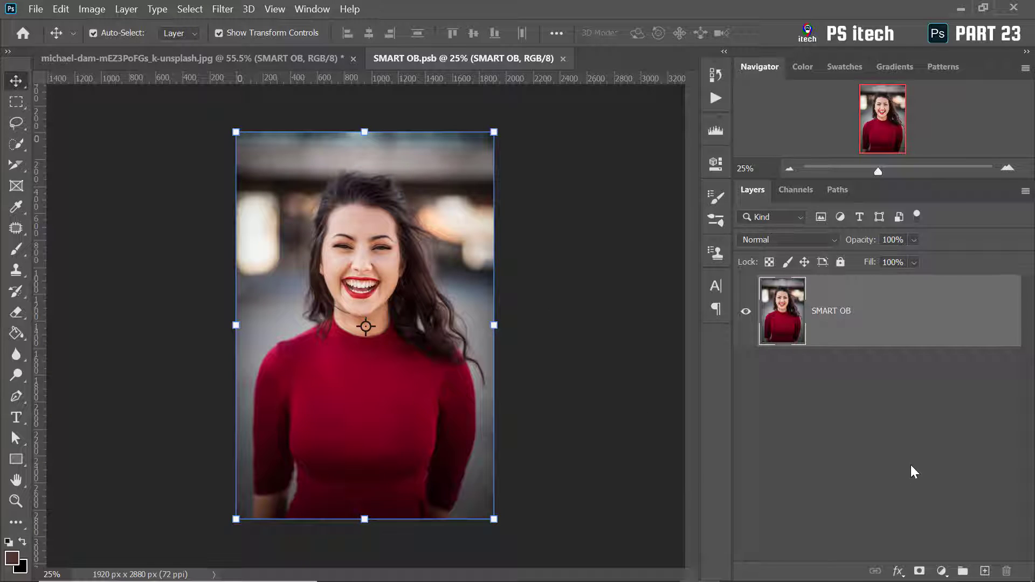
{"action": "left_click", "coordinate": [941, 571]}
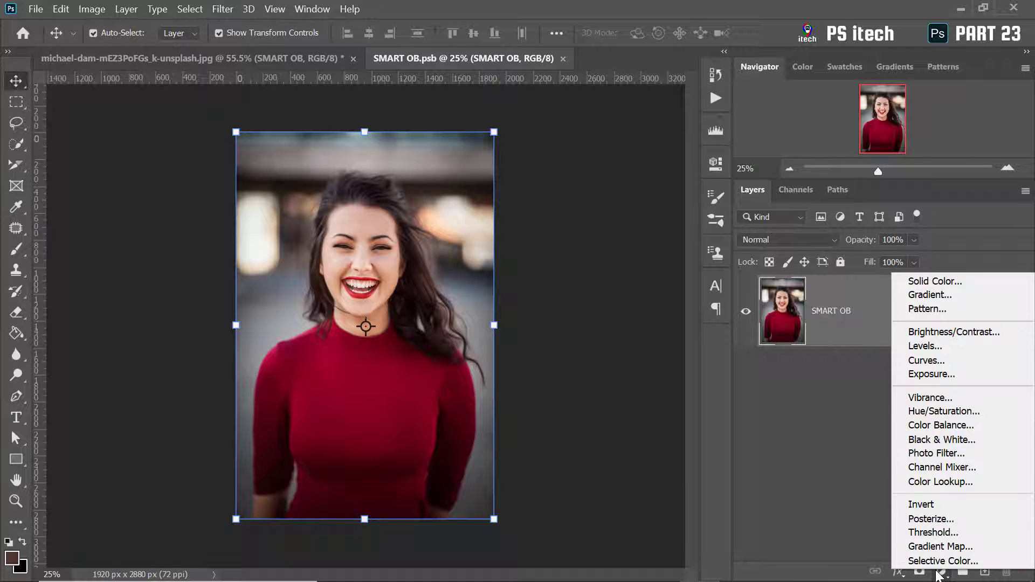
{"action": "left_click", "coordinate": [949, 482]}
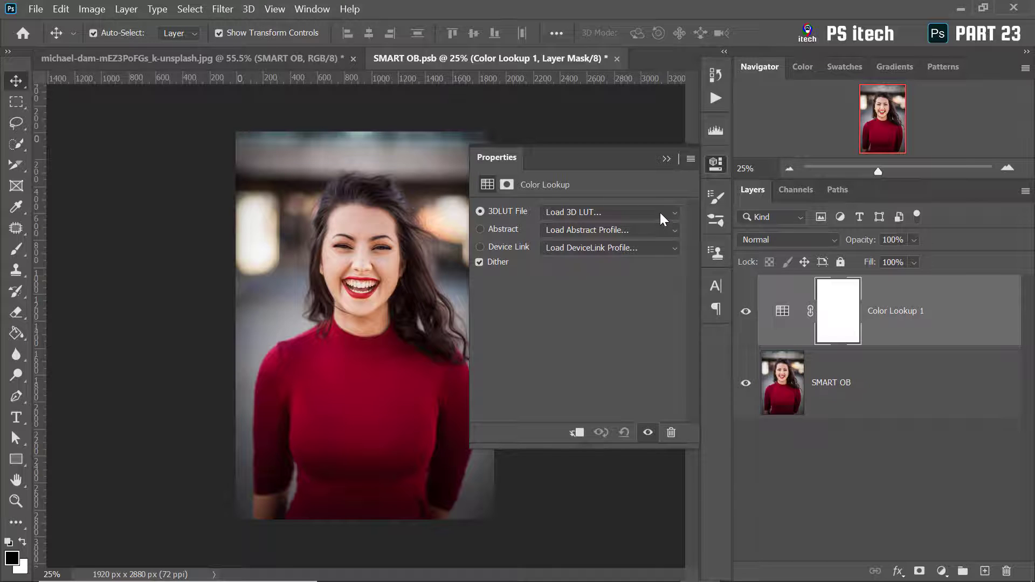
{"action": "left_click", "coordinate": [660, 212]}
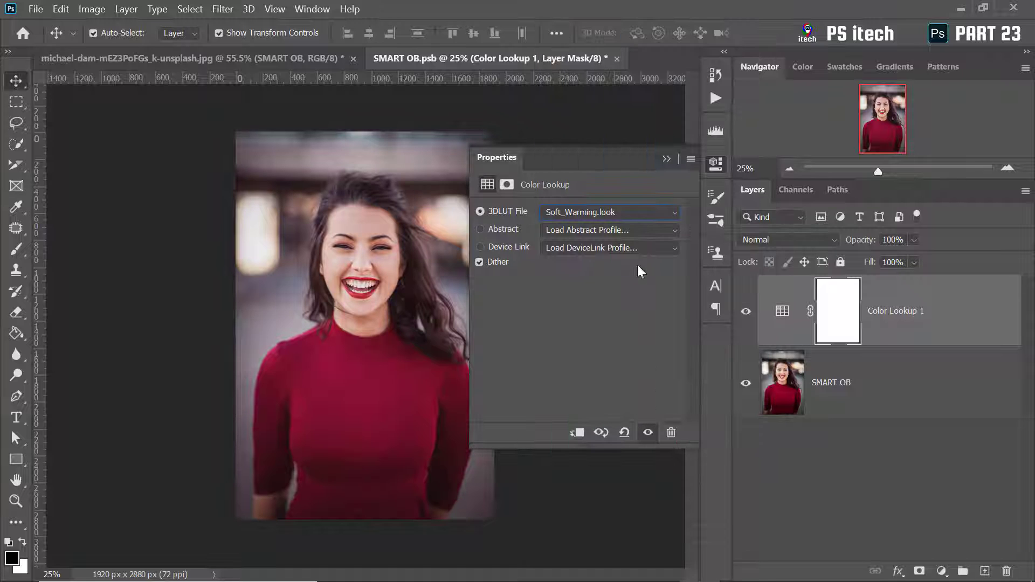
Replace the Color Lookup's 3D LUT with a dark blue night-style look, and save and close SMART OB.psb
{"action": "left_click", "coordinate": [645, 212]}
{"action": "left_click", "coordinate": [593, 469]}
{"action": "left_click", "coordinate": [667, 158]}
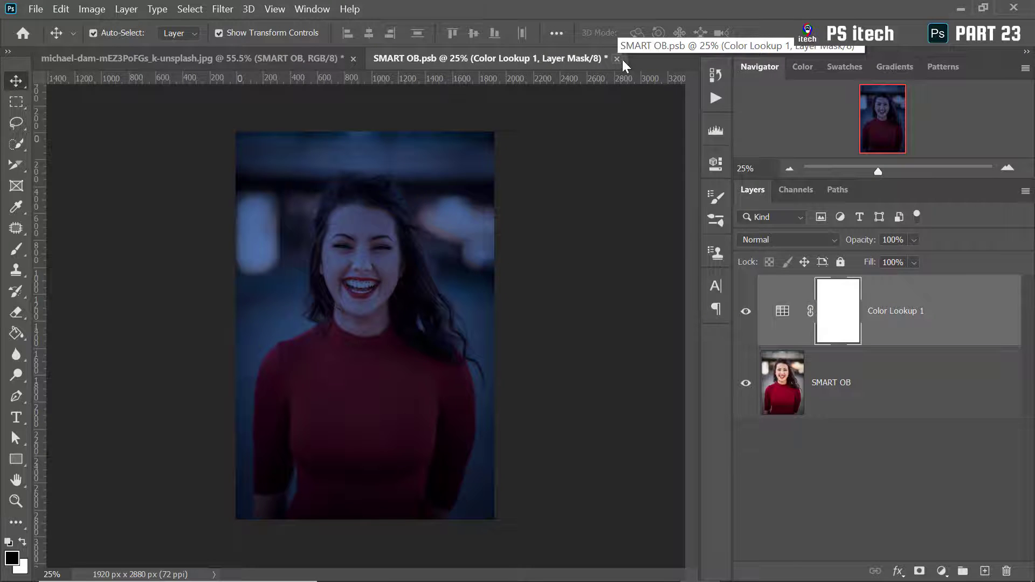
{"action": "left_click", "coordinate": [617, 58]}
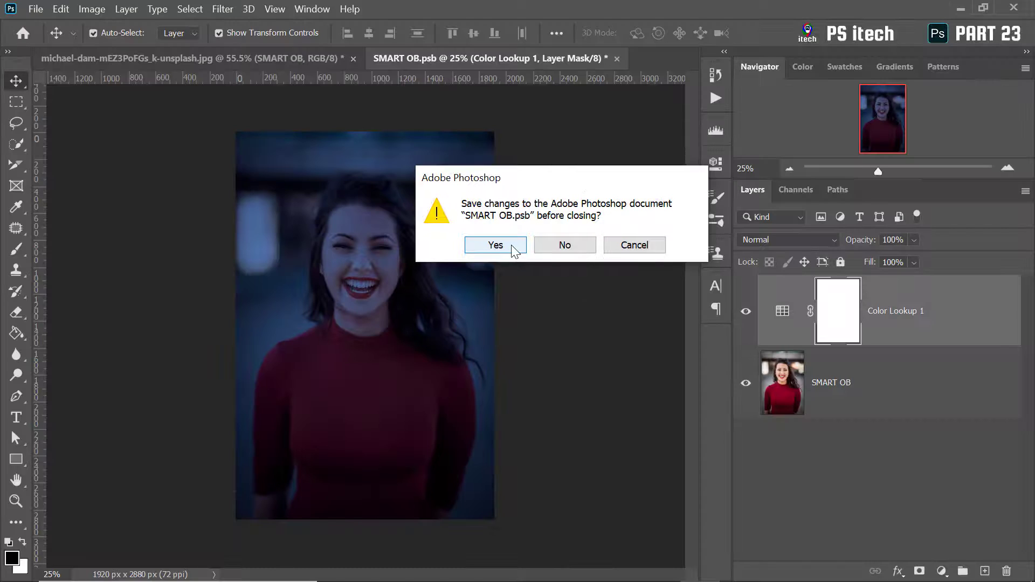
{"action": "left_click", "coordinate": [512, 247]}
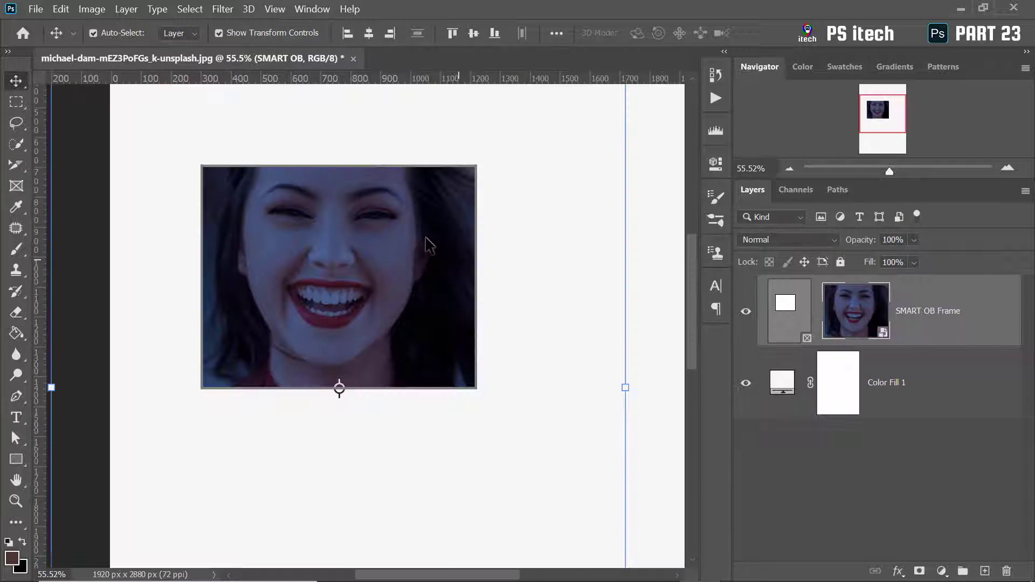
Scale down and reposition the blue-toned SMART OB portrait so the woman's head and shoulders fill the frame
{"action": "right_click", "coordinate": [384, 281]}
{"action": "left_click", "coordinate": [388, 280]}
{"action": "left_click_drag", "start_coordinate": [347, 232], "coordinate": [350, 256]}
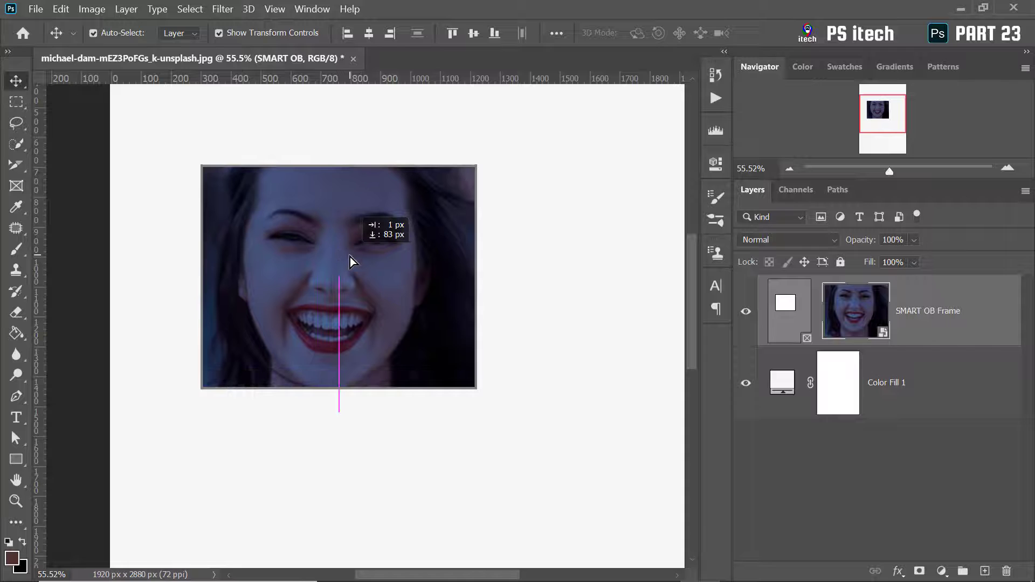
{"action": "key", "text": "ctrl+0"}
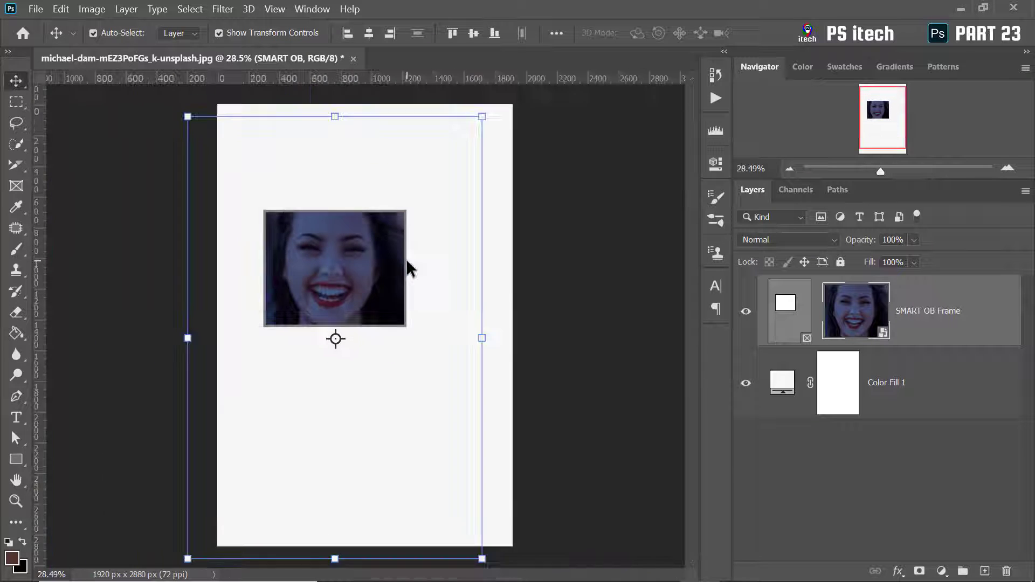
{"action": "left_click_drag", "start_coordinate": [484, 115], "coordinate": [406, 231]}
{"action": "left_click_drag", "start_coordinate": [360, 307], "coordinate": [363, 257]}
{"action": "key", "text": "Return"}
{"action": "key", "text": "z"}
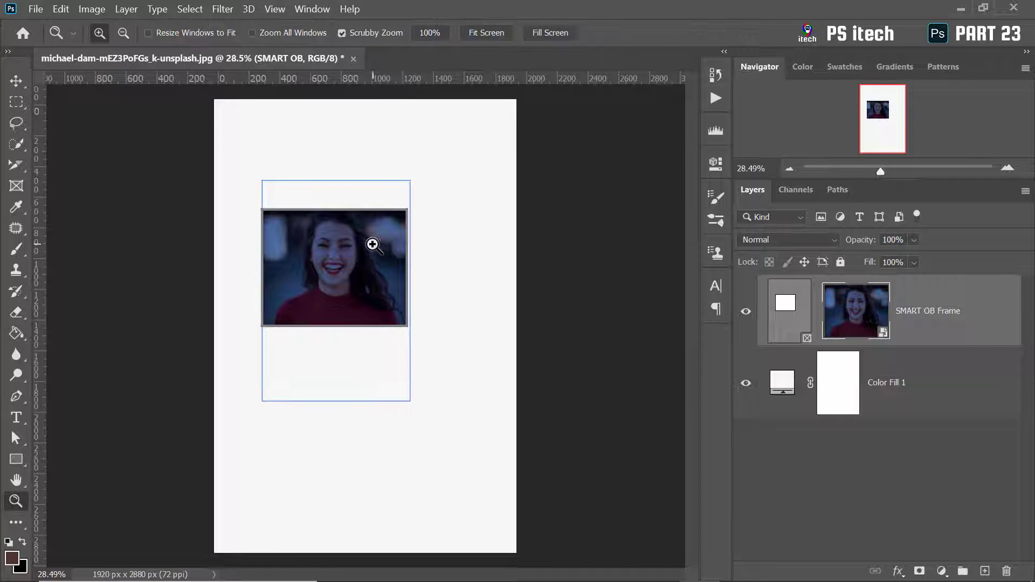
{"action": "left_click", "coordinate": [370, 241]}
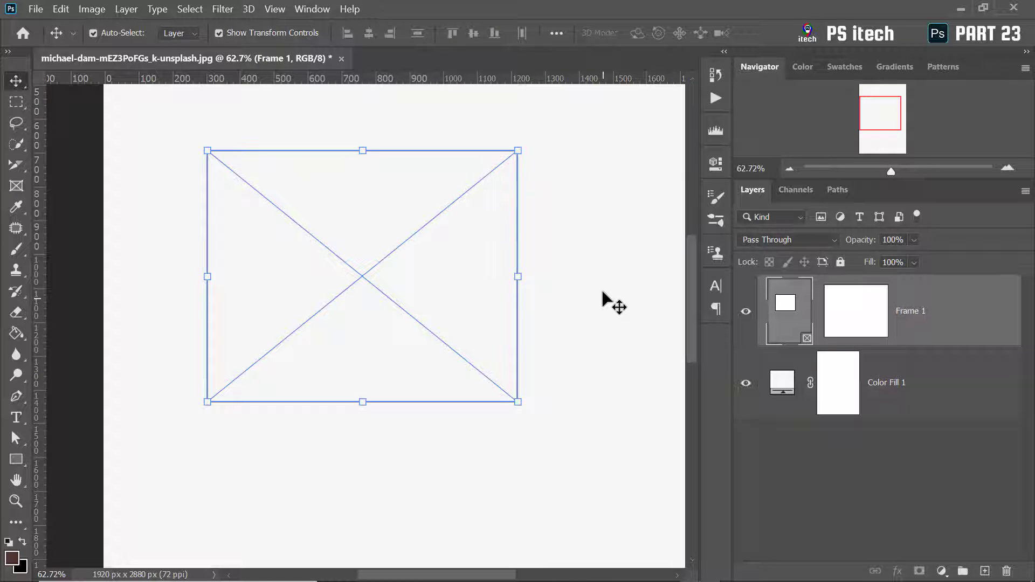
Fill the selected empty frame with the model-600238 photo from the Downloads folder, placed from local disk as embedded
{"action": "left_click", "coordinate": [715, 167]}
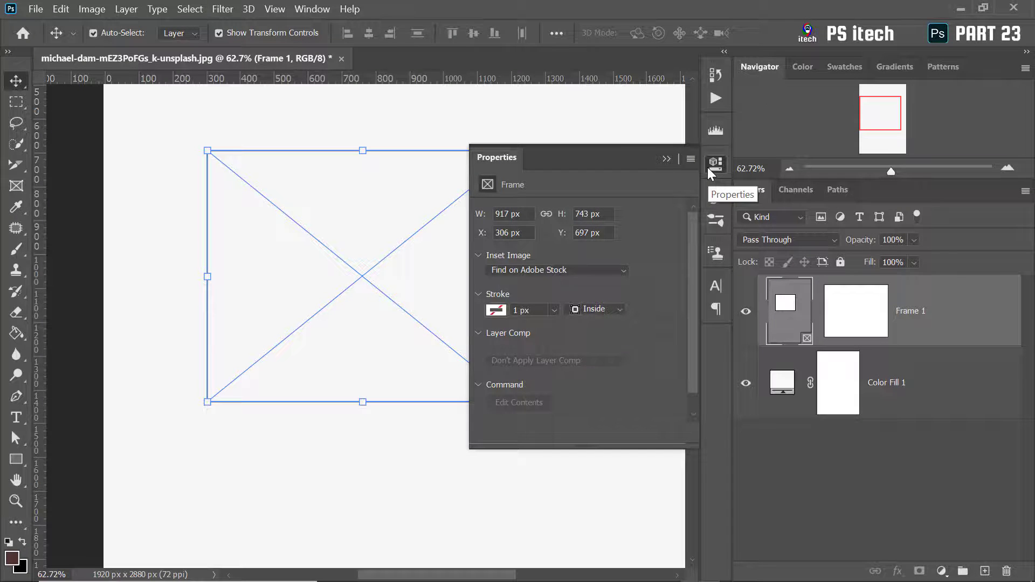
{"action": "left_click", "coordinate": [312, 9]}
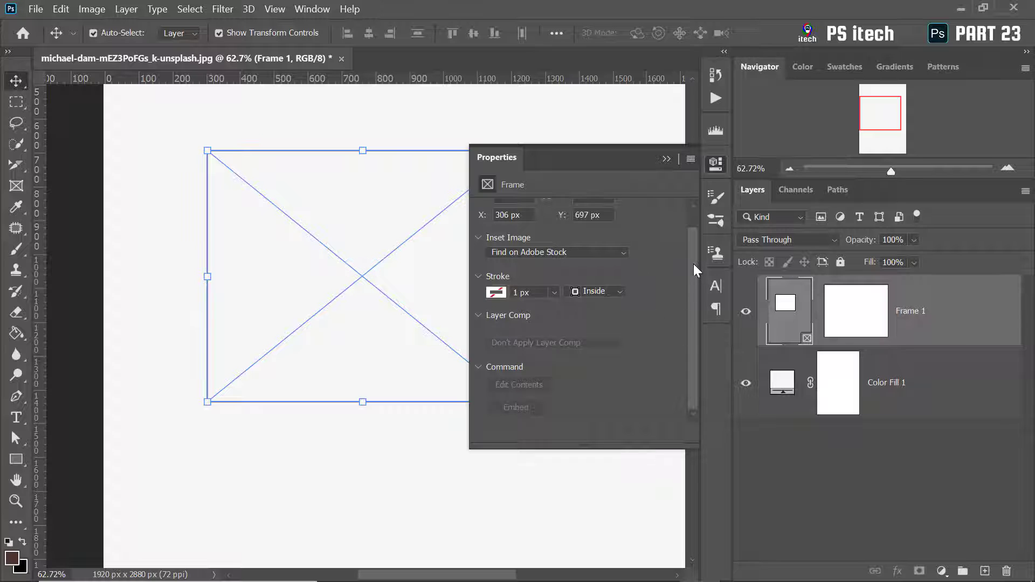
{"action": "scroll", "coordinate": [694, 264], "scroll_direction": "up", "scroll_amount": 1}
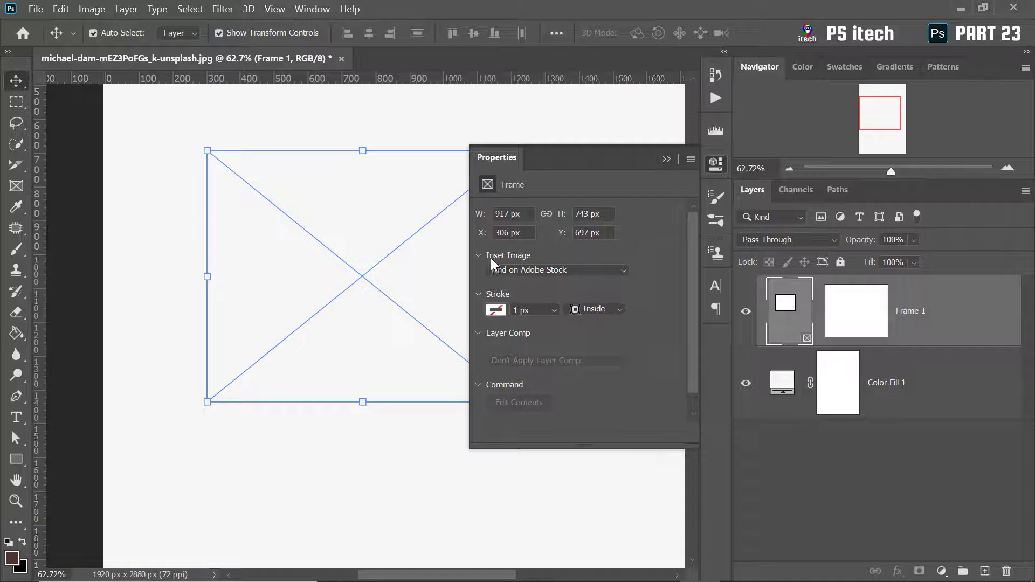
{"action": "left_click", "coordinate": [555, 270]}
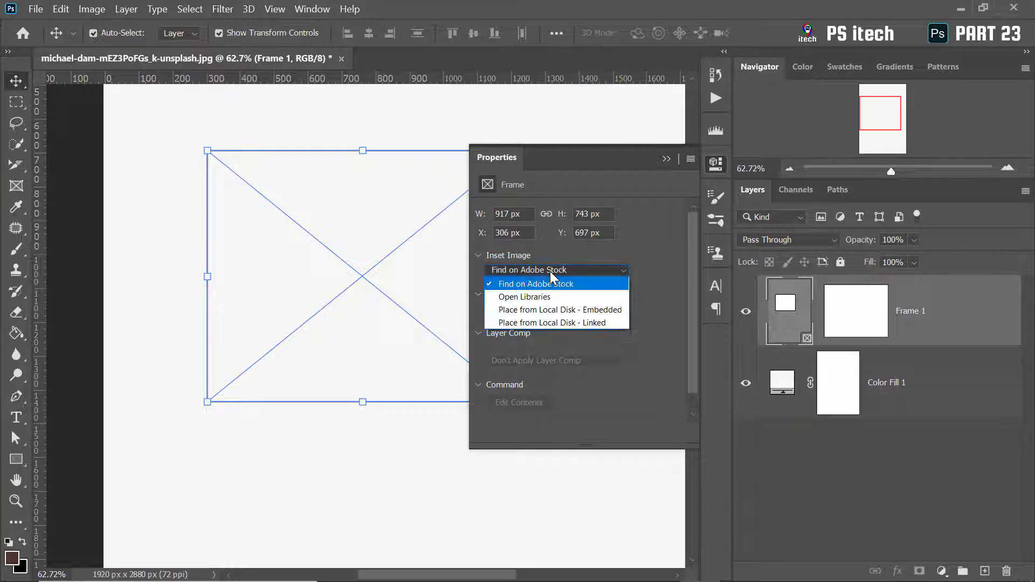
{"action": "left_click", "coordinate": [538, 312]}
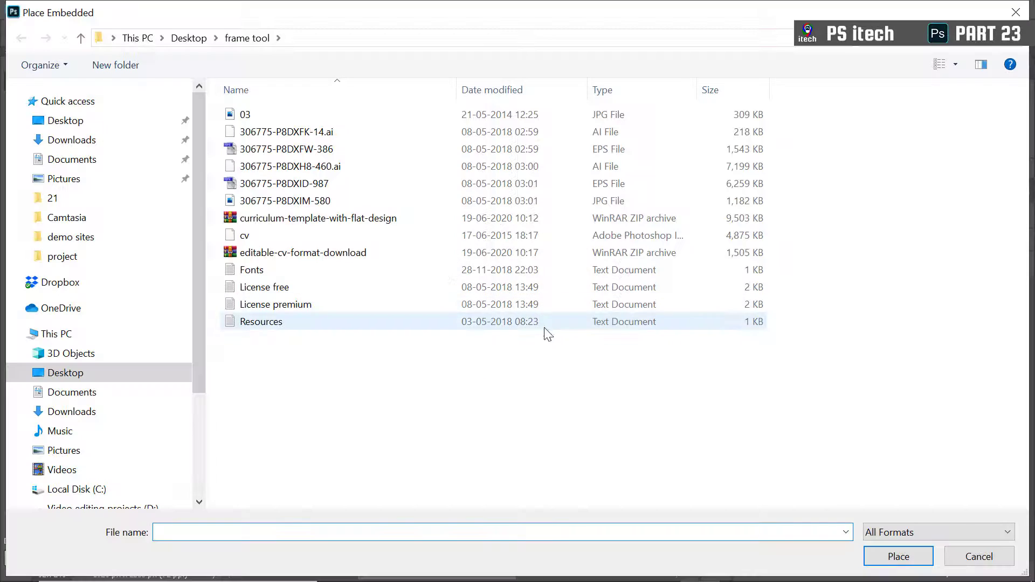
{"action": "left_click", "coordinate": [104, 142]}
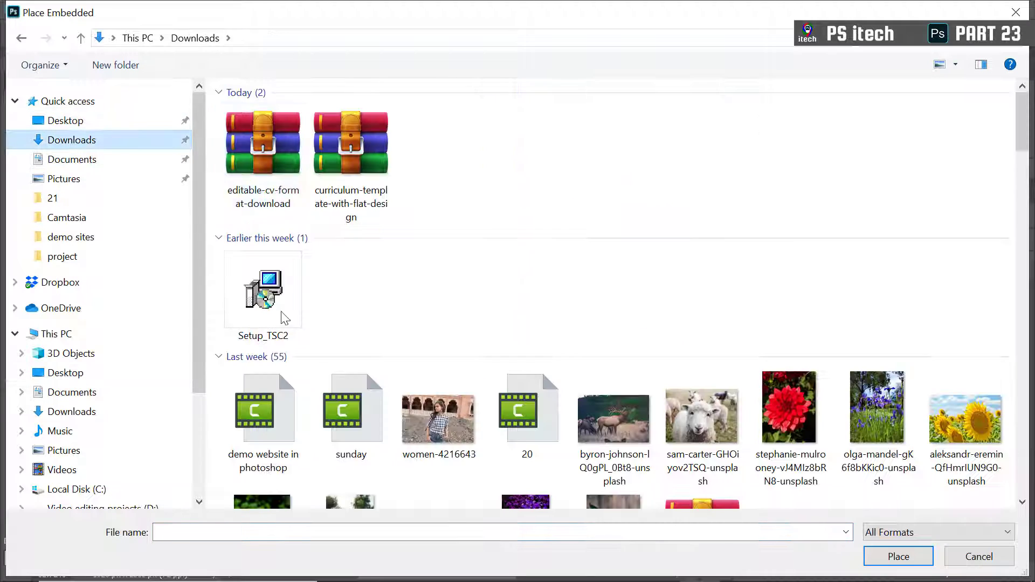
{"action": "scroll", "coordinate": [644, 288], "scroll_direction": "down", "scroll_amount": 4}
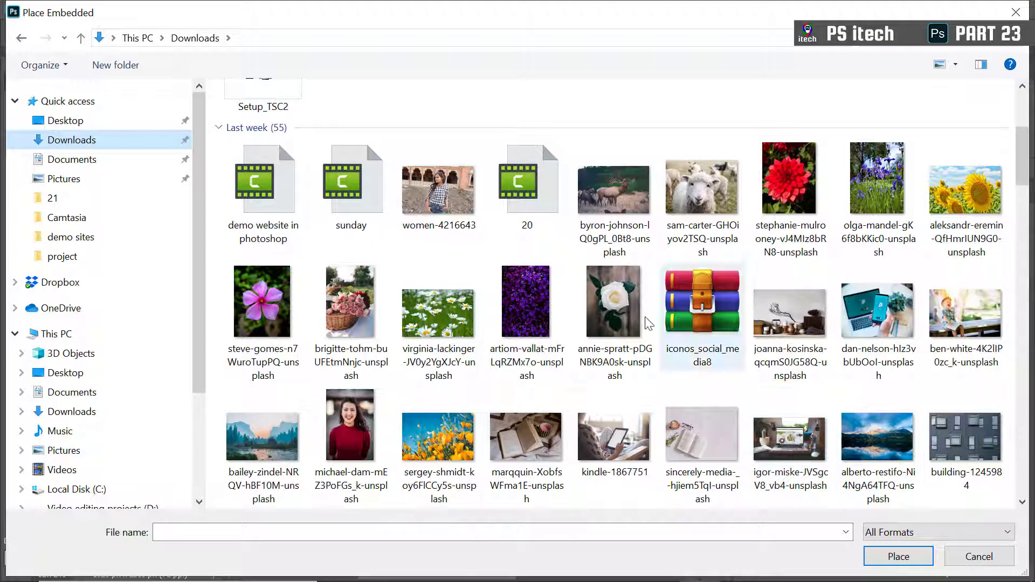
{"action": "scroll", "coordinate": [567, 388], "scroll_direction": "down", "scroll_amount": 8}
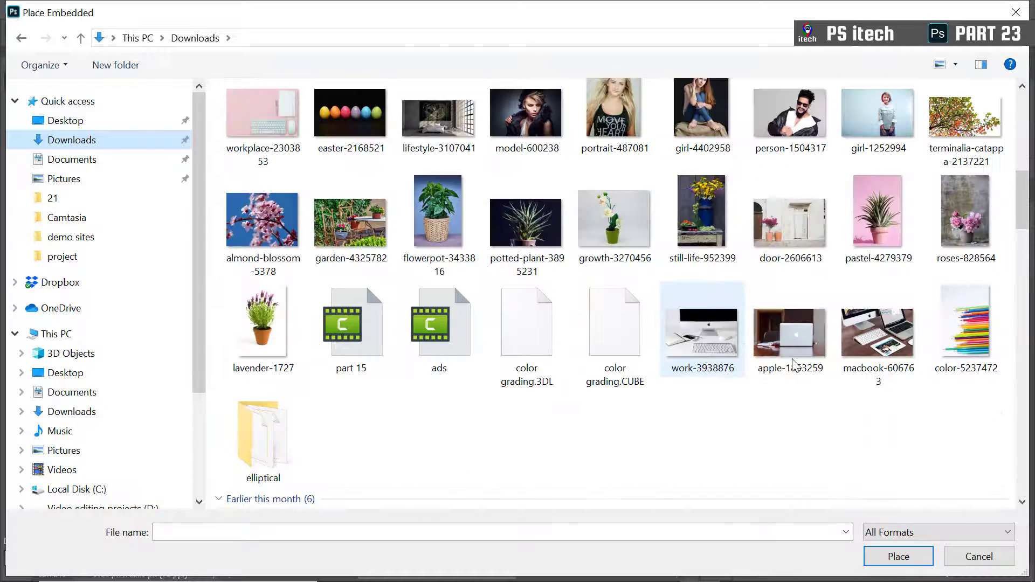
{"action": "scroll", "coordinate": [565, 343], "scroll_direction": "up", "scroll_amount": 3}
{"action": "double_click", "coordinate": [506, 247]}
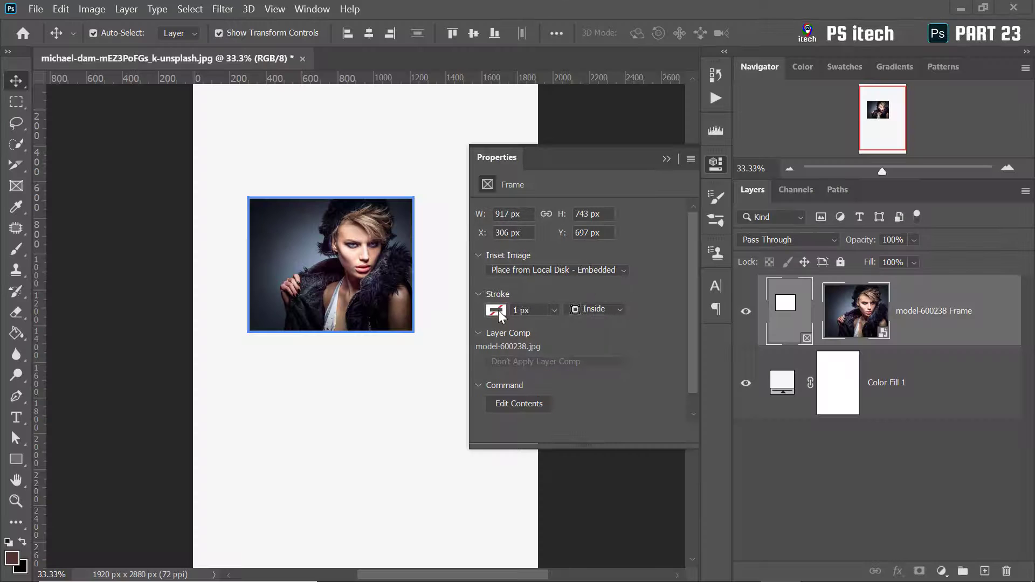
Give the frame a dark stroke from the recently used colours and widen it to 155.08 px
{"action": "left_click", "coordinate": [499, 311]}
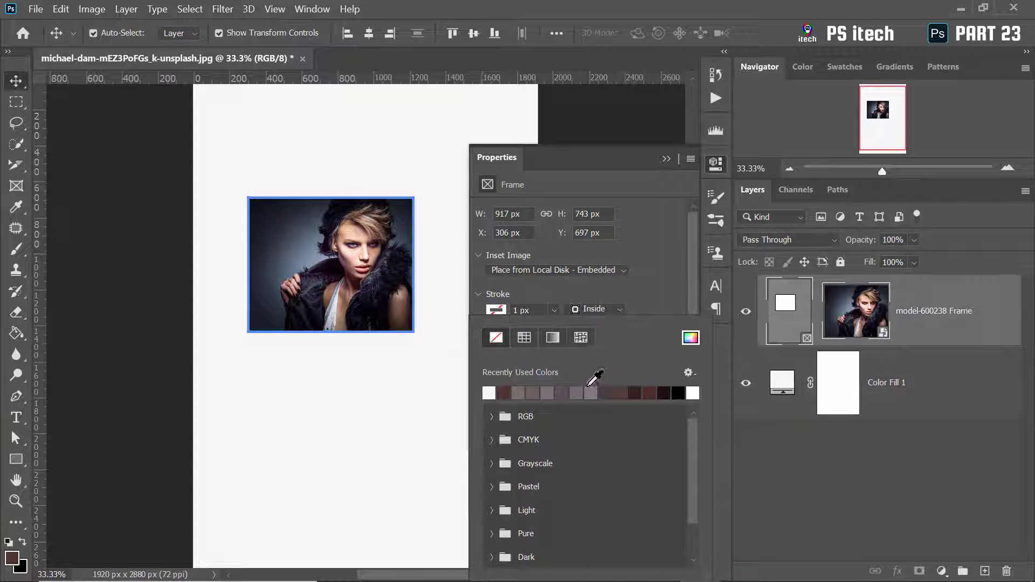
{"action": "left_click", "coordinate": [664, 393]}
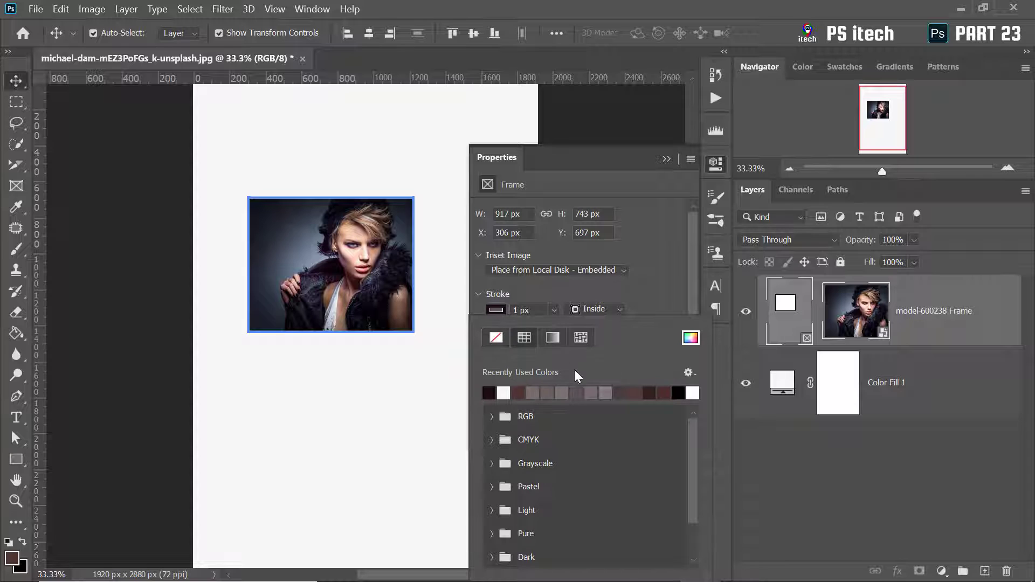
{"action": "left_click", "coordinate": [643, 297]}
{"action": "left_click", "coordinate": [554, 310]}
{"action": "left_click_drag", "start_coordinate": [546, 329], "coordinate": [614, 329]}
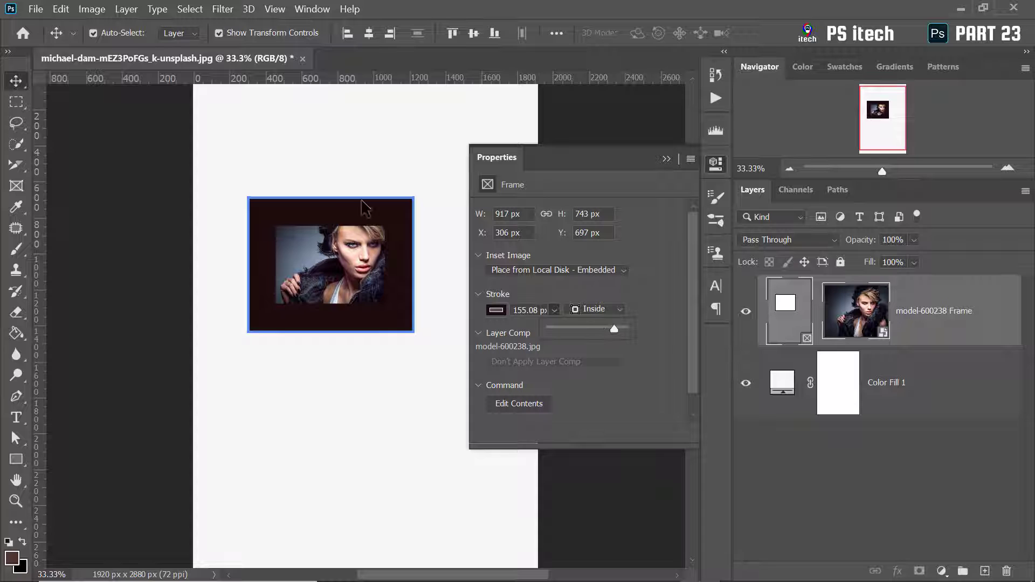
Recolour the frame's stroke to red ff0000 and reduce its width to 35.20 px
{"action": "left_click", "coordinate": [496, 311]}
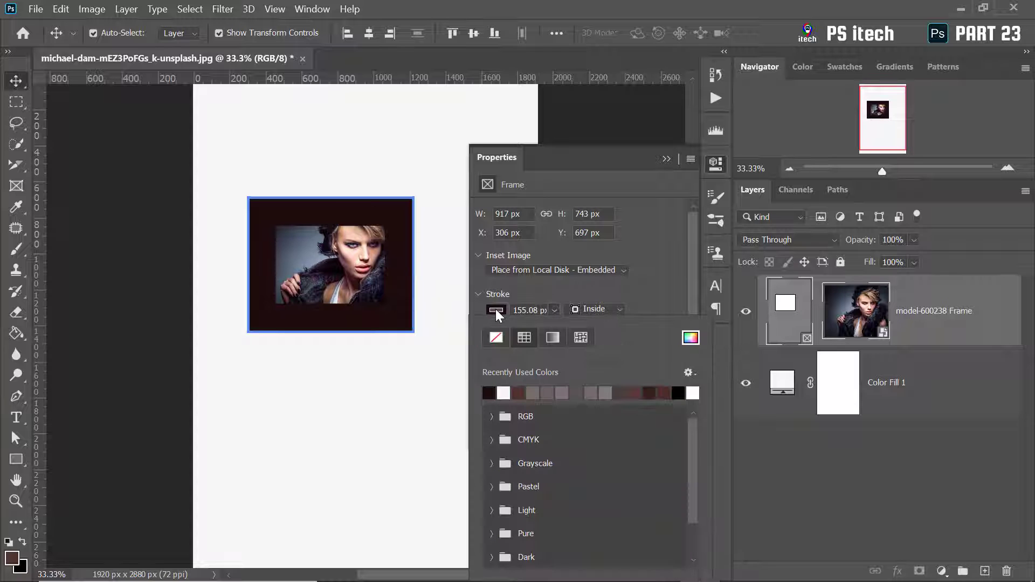
{"action": "left_click", "coordinate": [690, 338]}
{"action": "type", "text": "ff0000"}
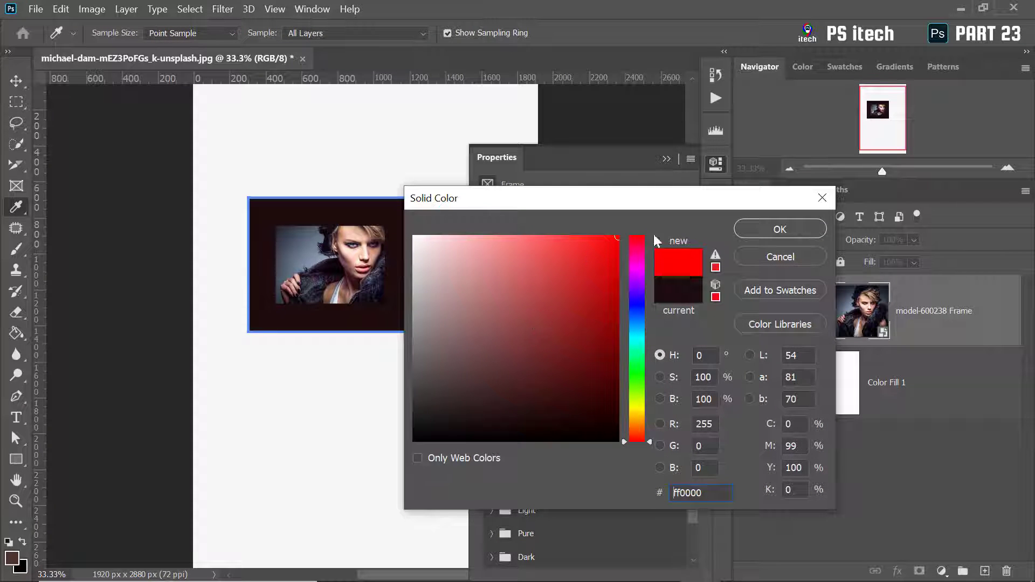
{"action": "left_click", "coordinate": [777, 231]}
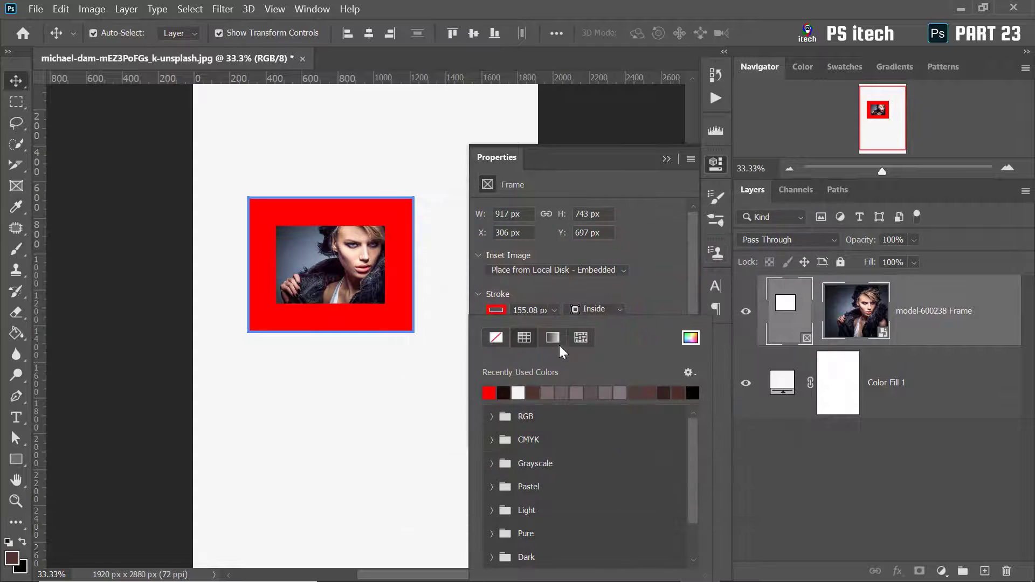
{"action": "left_click", "coordinate": [556, 310]}
{"action": "mouse_move", "coordinate": [565, 329]}
{"action": "left_mouse_down"}
{"action": "mouse_move", "coordinate": [539, 329]}
{"action": "mouse_move", "coordinate": [574, 329]}
{"action": "left_mouse_up"}
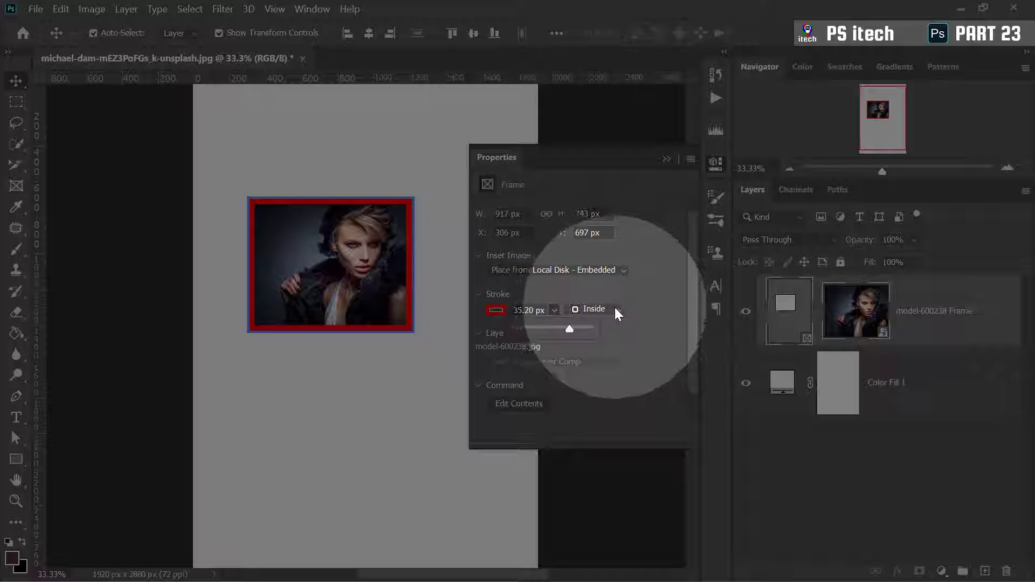
Align the frame's stroke to Center and set its width to 28.79 px
{"action": "left_click", "coordinate": [616, 309]}
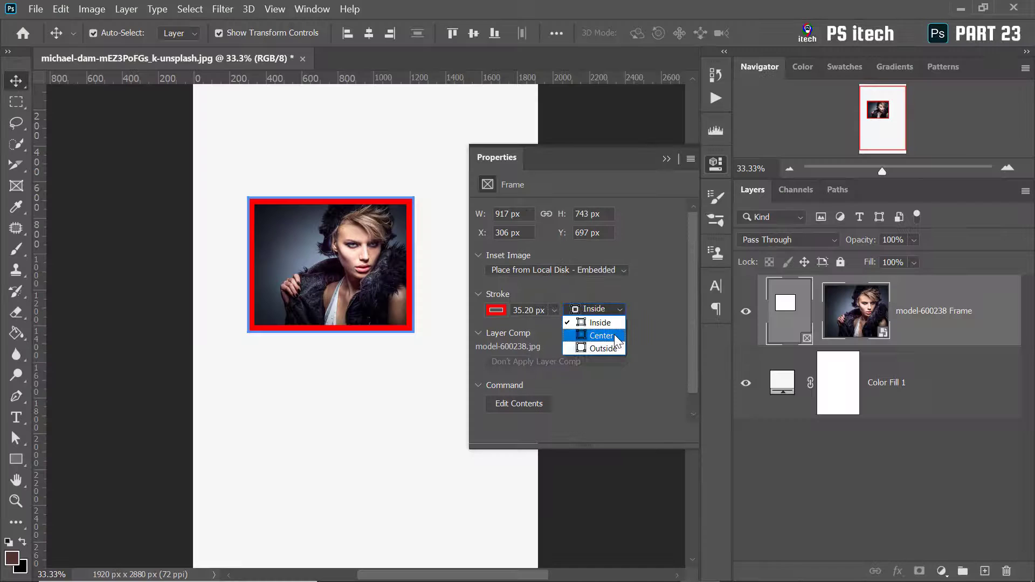
{"action": "left_click", "coordinate": [614, 334]}
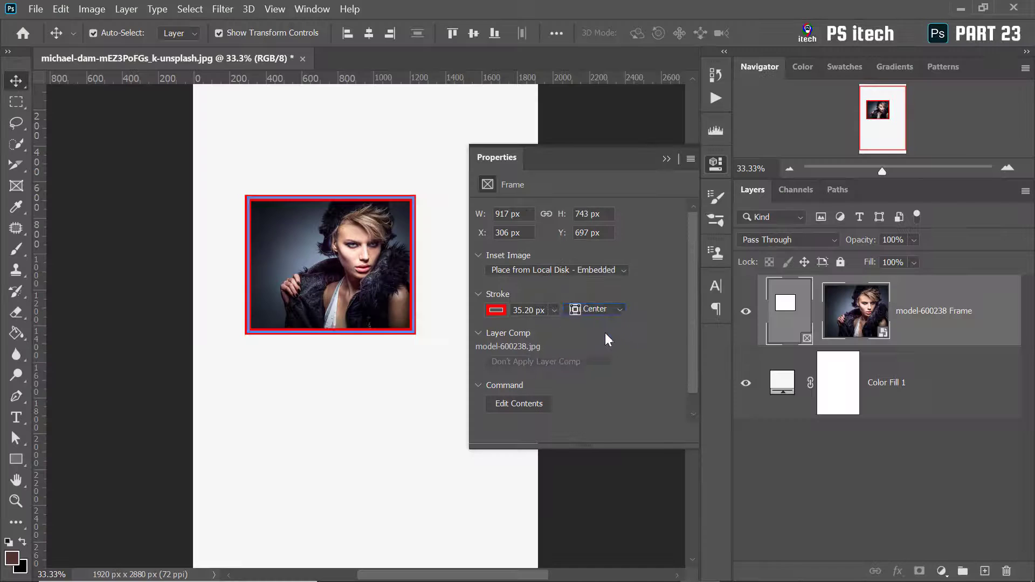
{"action": "left_click", "coordinate": [555, 312]}
{"action": "mouse_move", "coordinate": [578, 328]}
{"action": "left_mouse_down"}
{"action": "mouse_move", "coordinate": [593, 329]}
{"action": "mouse_move", "coordinate": [539, 328]}
{"action": "mouse_move", "coordinate": [568, 329]}
{"action": "left_mouse_up"}
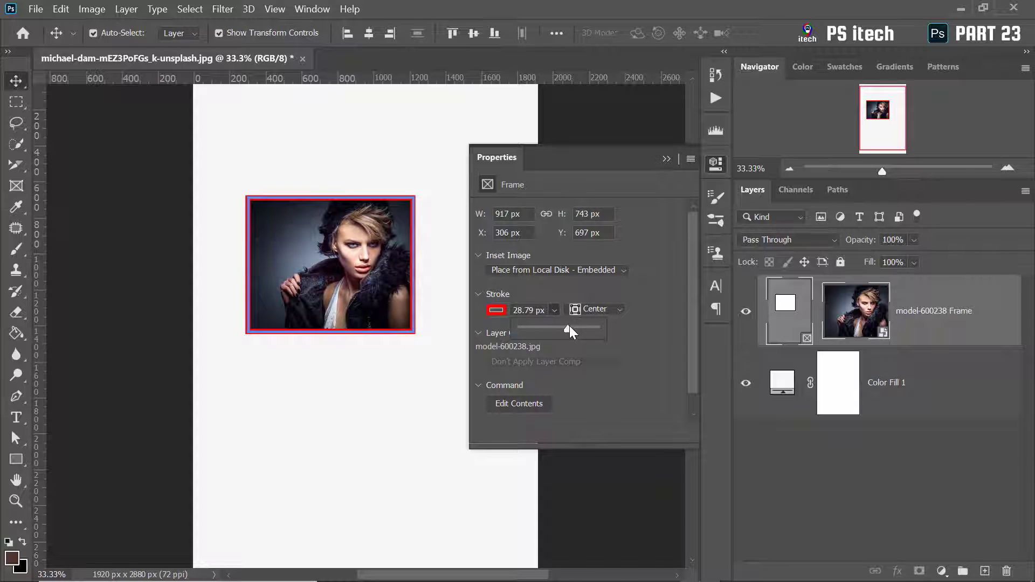
Align the frame's stroke to Outside, then adjust its width and apply a recently used colour
{"action": "left_click", "coordinate": [595, 310]}
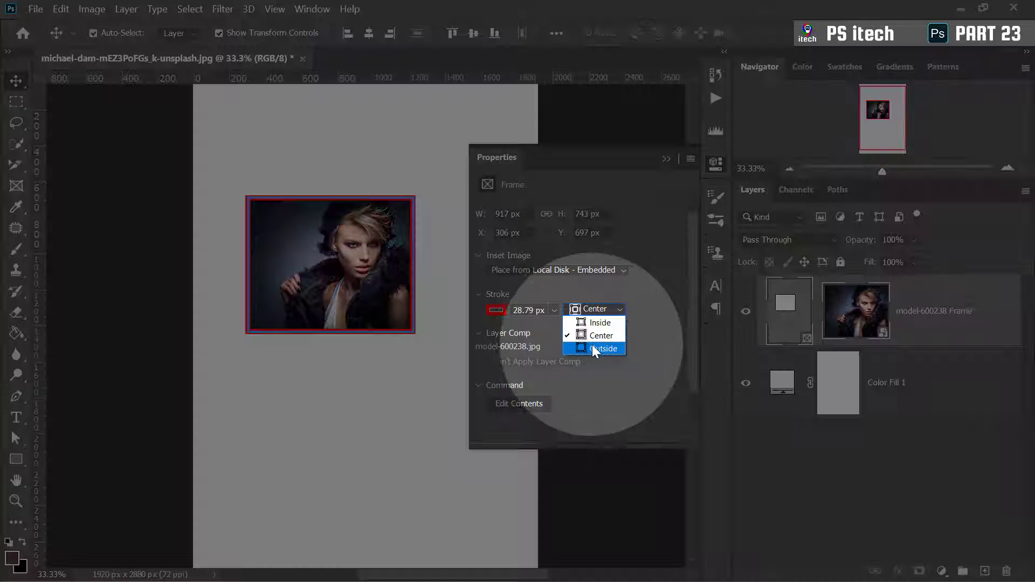
{"action": "left_click", "coordinate": [586, 345]}
{"action": "left_click", "coordinate": [554, 312]}
{"action": "mouse_move", "coordinate": [580, 332]}
{"action": "left_mouse_down"}
{"action": "mouse_move", "coordinate": [604, 331]}
{"action": "mouse_move", "coordinate": [593, 334]}
{"action": "left_mouse_up"}
{"action": "left_click", "coordinate": [496, 310]}
{"action": "left_click", "coordinate": [503, 393]}
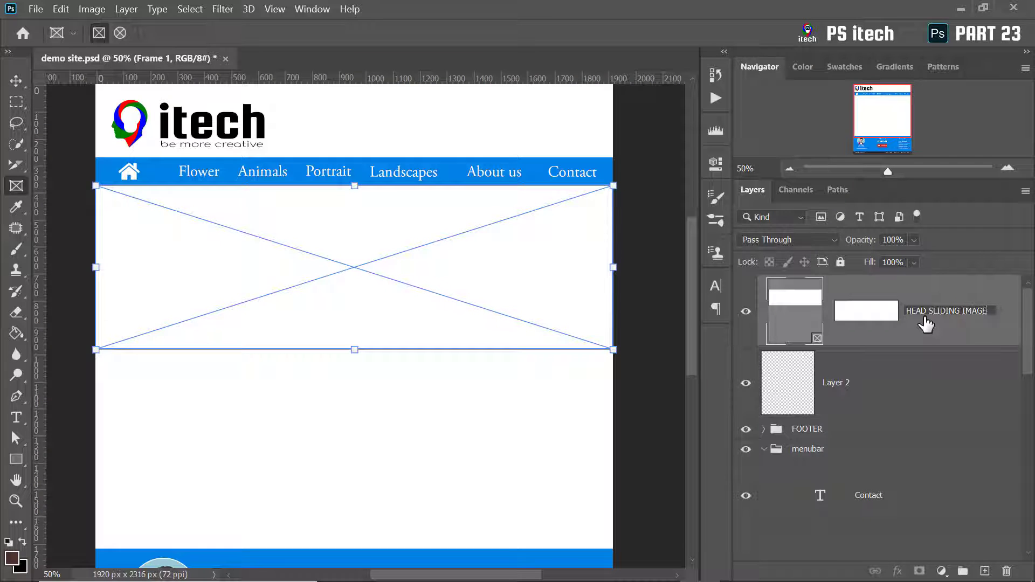
Rename the banner frame layer below the menu bar in demo site.psd as HEAD SLIDING IMAGES
{"action": "type", "text": "SLIDING IMAGES"}
{"action": "key", "text": "Return"}
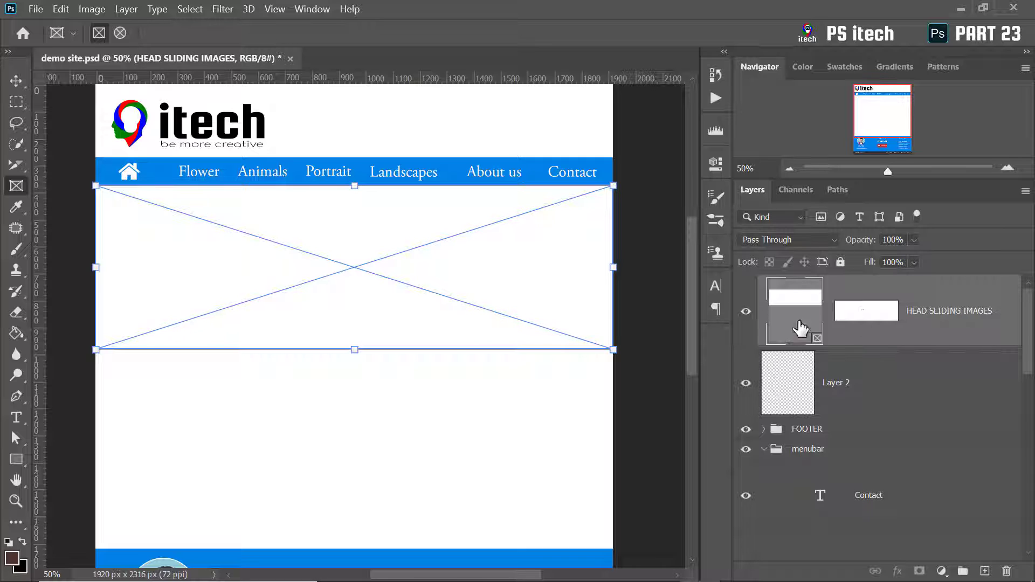
{"action": "left_click", "coordinate": [16, 81]}
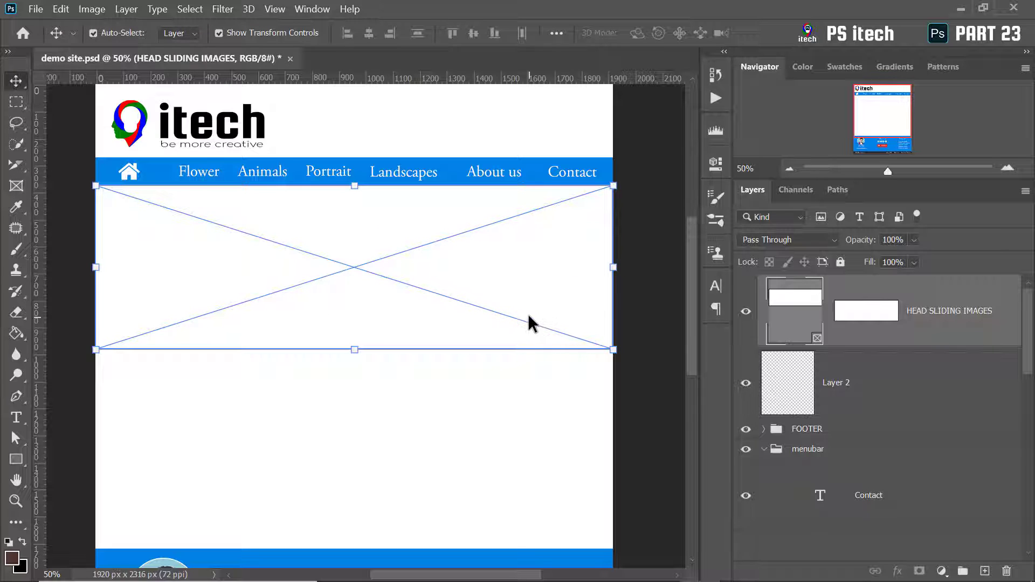
Create a 1920 x 1080 px document at 72 ppi and place the three selected photos from the Downloads folder in it
{"action": "key", "text": "ctrl+n"}
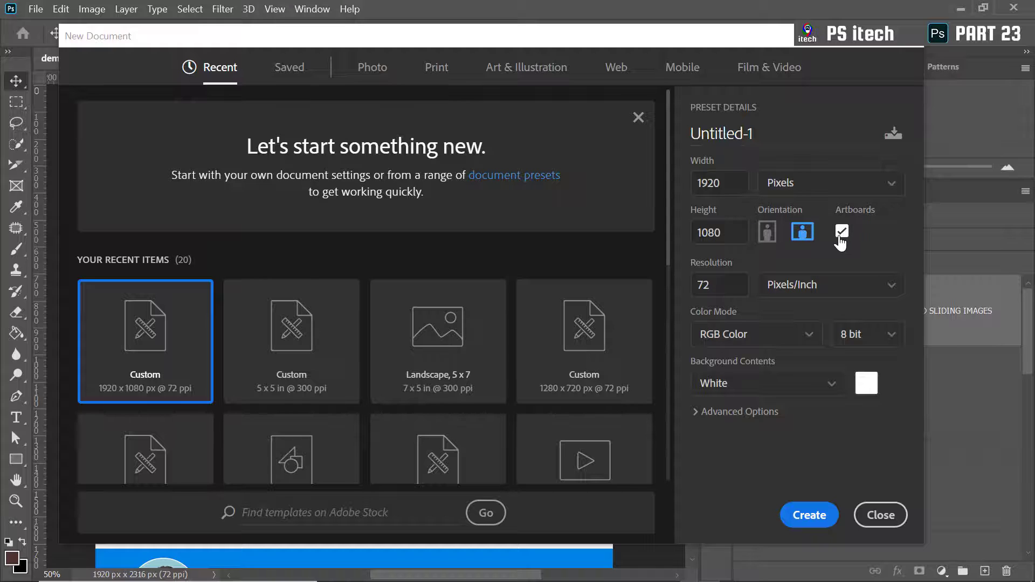
{"action": "left_click", "coordinate": [802, 514]}
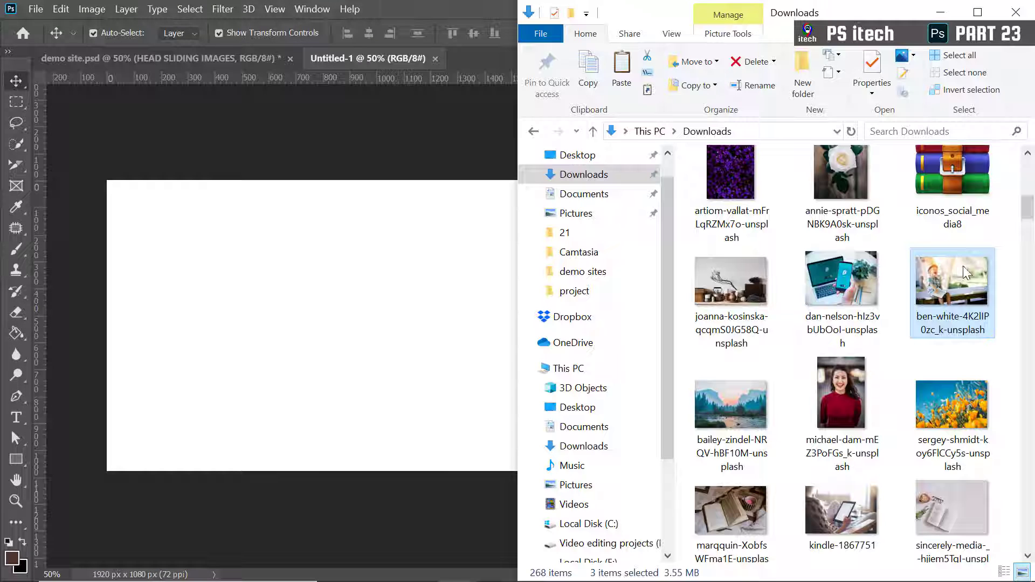
{"action": "left_click_drag", "start_coordinate": [959, 274], "coordinate": [355, 337]}
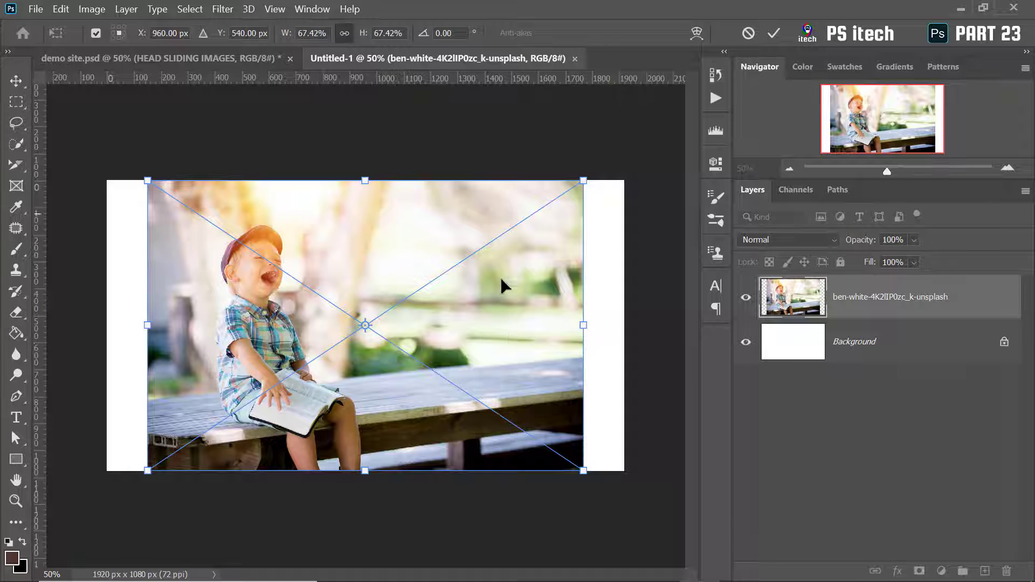
Enlarge each placed photo, the laughing boy, the elk and the sunflowers, to cover the whole canvas
{"action": "left_click_drag", "start_coordinate": [583, 472], "coordinate": [624, 497]}
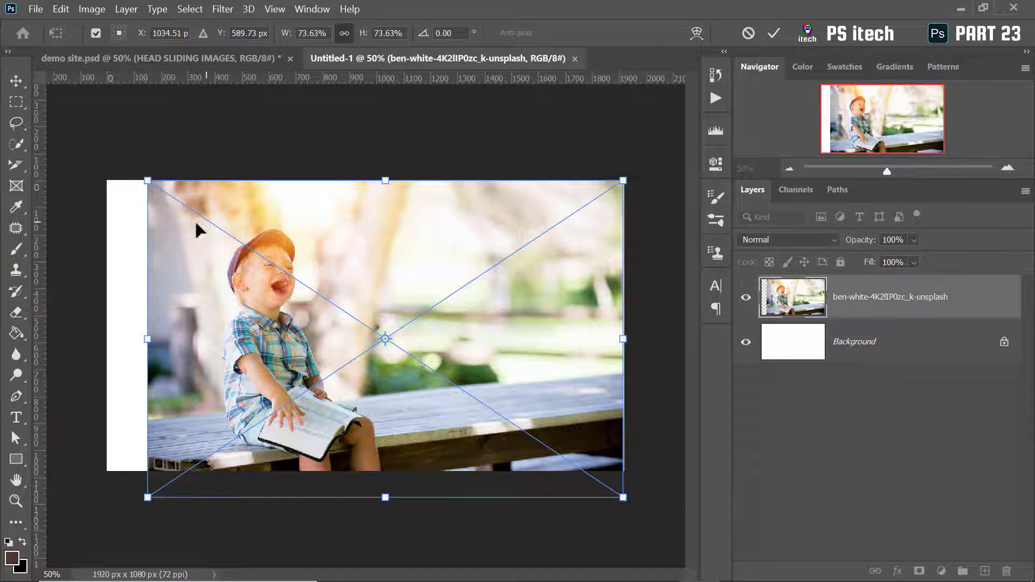
{"action": "left_click_drag", "start_coordinate": [148, 181], "coordinate": [106, 152]}
{"action": "key", "text": "Return"}
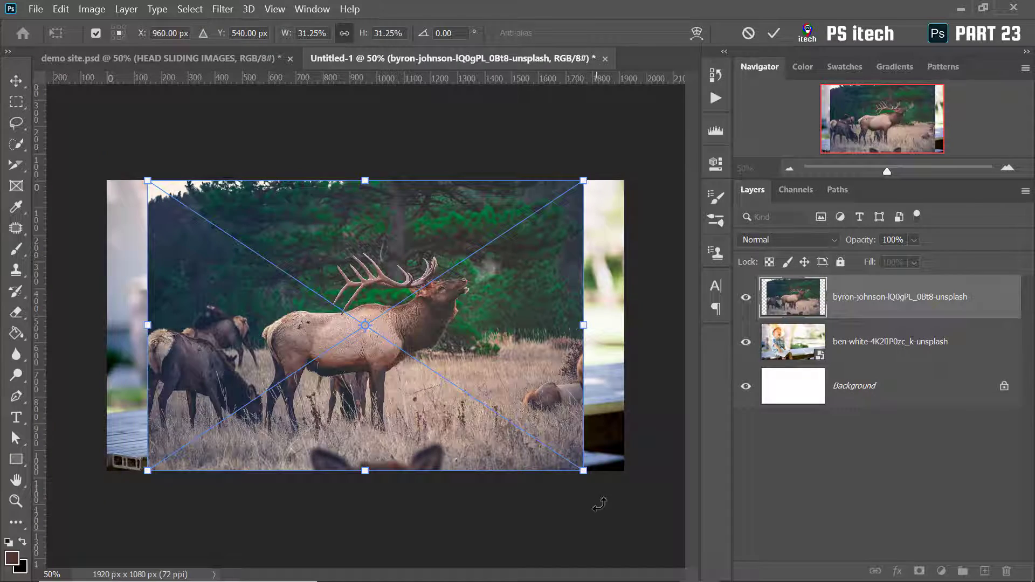
{"action": "left_click_drag", "start_coordinate": [583, 470], "coordinate": [631, 502]}
{"action": "left_click_drag", "start_coordinate": [148, 181], "coordinate": [102, 151]}
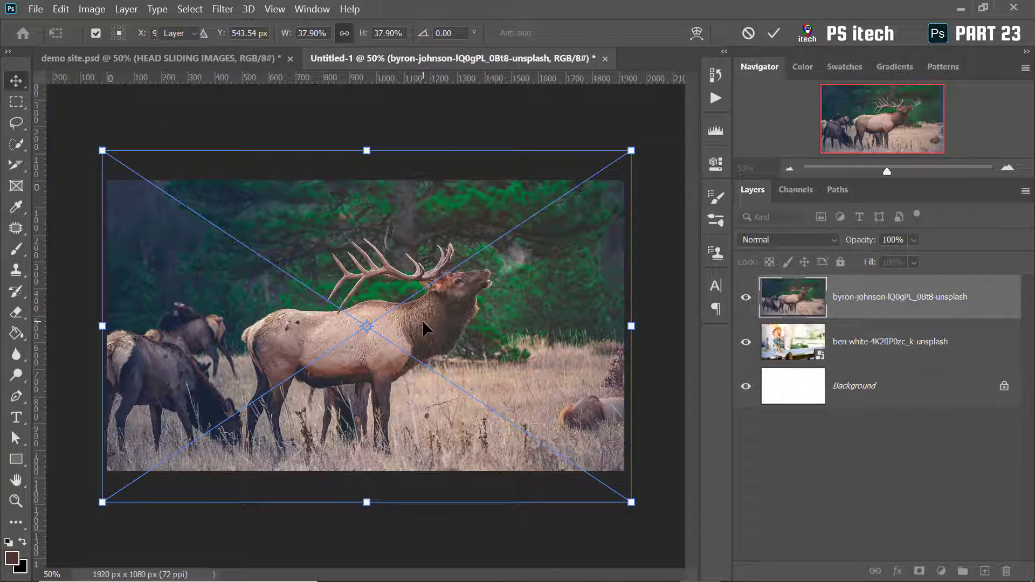
{"action": "key", "text": "Return"}
{"action": "left_click_drag", "start_coordinate": [620, 180], "coordinate": [625, 154]}
{"action": "left_click_drag", "start_coordinate": [148, 471], "coordinate": [104, 500]}
{"action": "key", "text": "Return"}
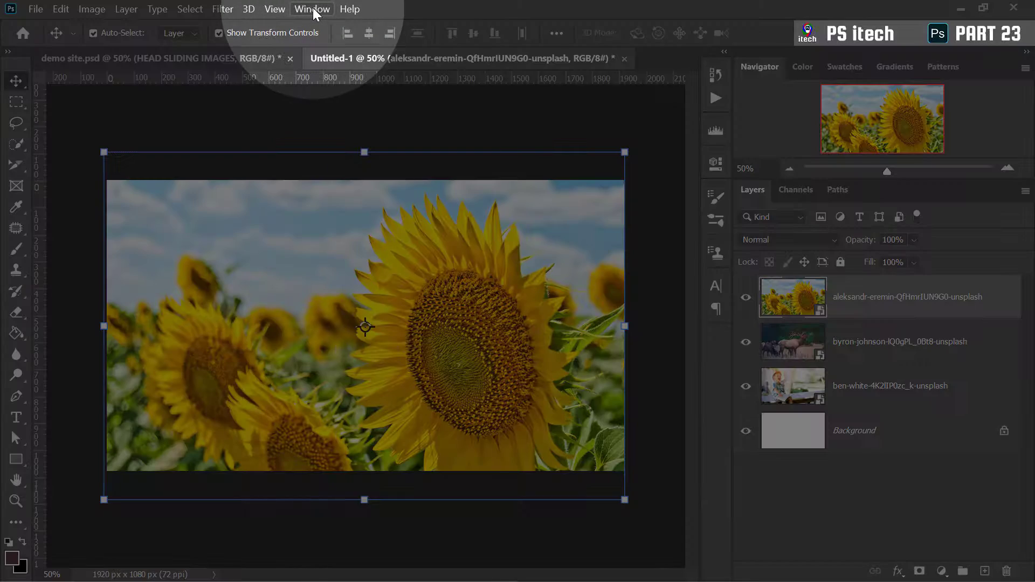
Create a layer comp named FLOWER that records layer visibility while the sunflower photo is showing
{"action": "left_click", "coordinate": [312, 8]}
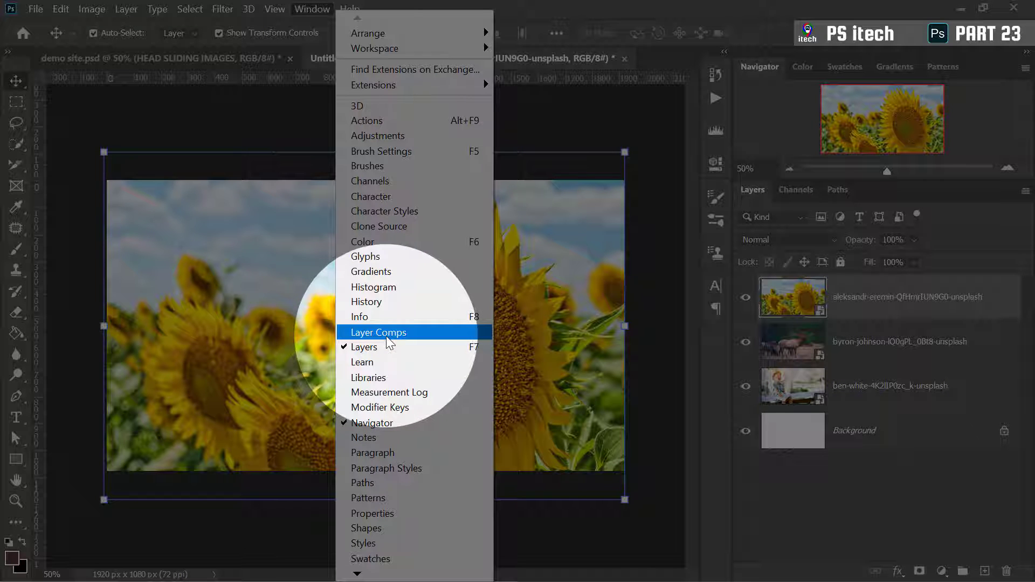
{"action": "left_click", "coordinate": [381, 336]}
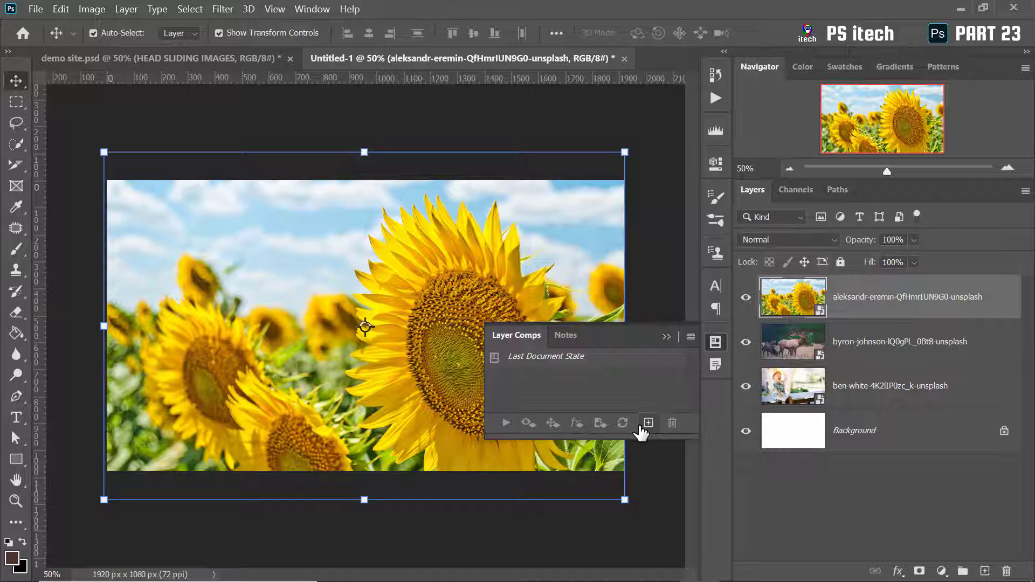
{"action": "left_click", "coordinate": [649, 423]}
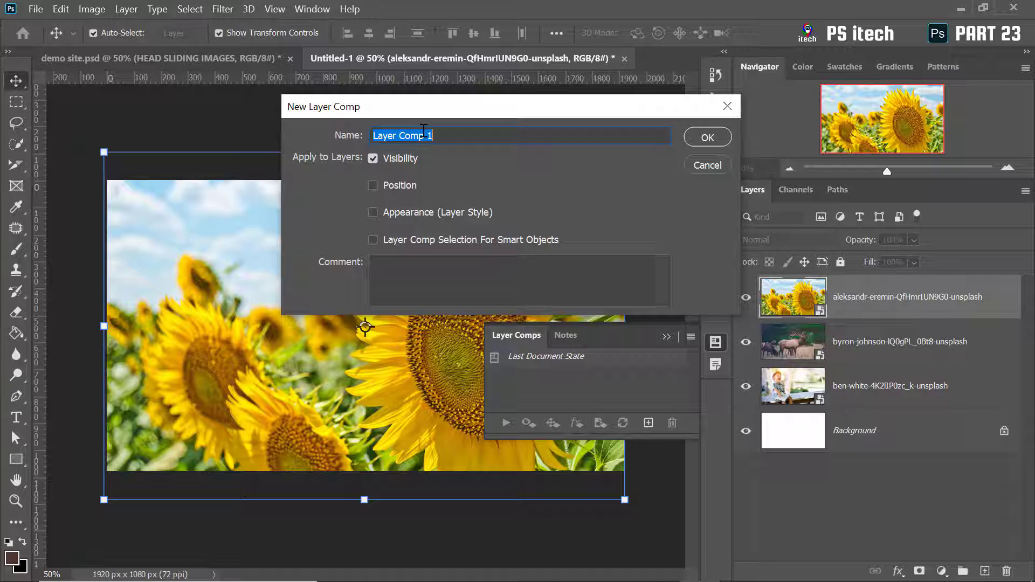
{"action": "type", "text": "FLOWER"}
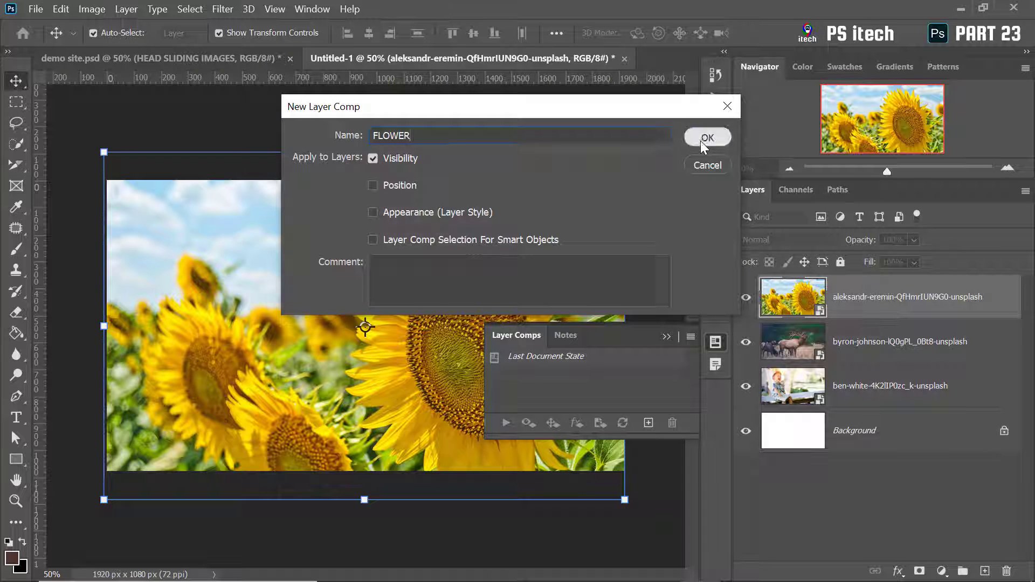
{"action": "left_click", "coordinate": [700, 140]}
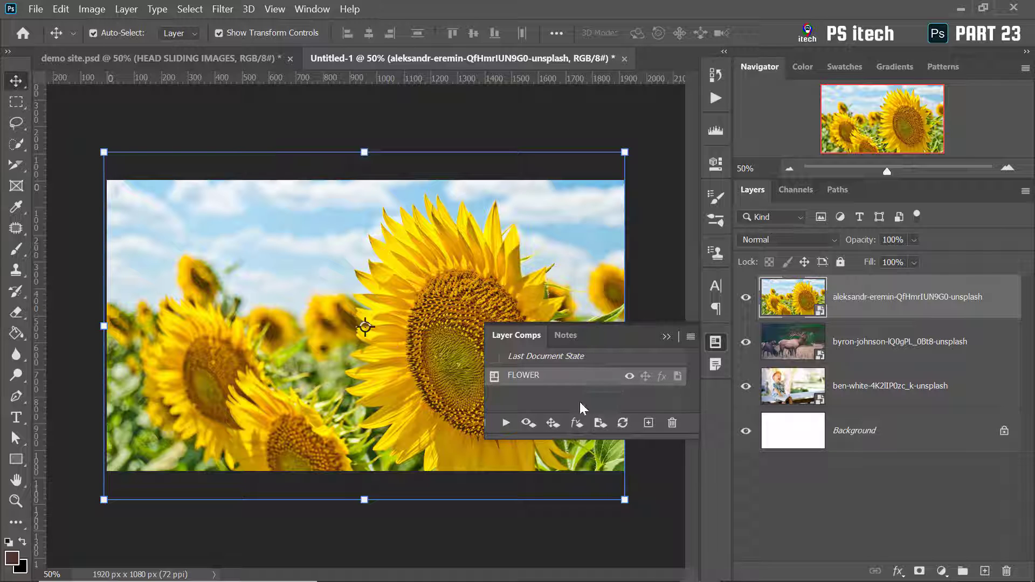
Hide the sunflower photo and create a layer comp named ANIMALS that records layer visibility with the elk photo showing
{"action": "left_click", "coordinate": [746, 298]}
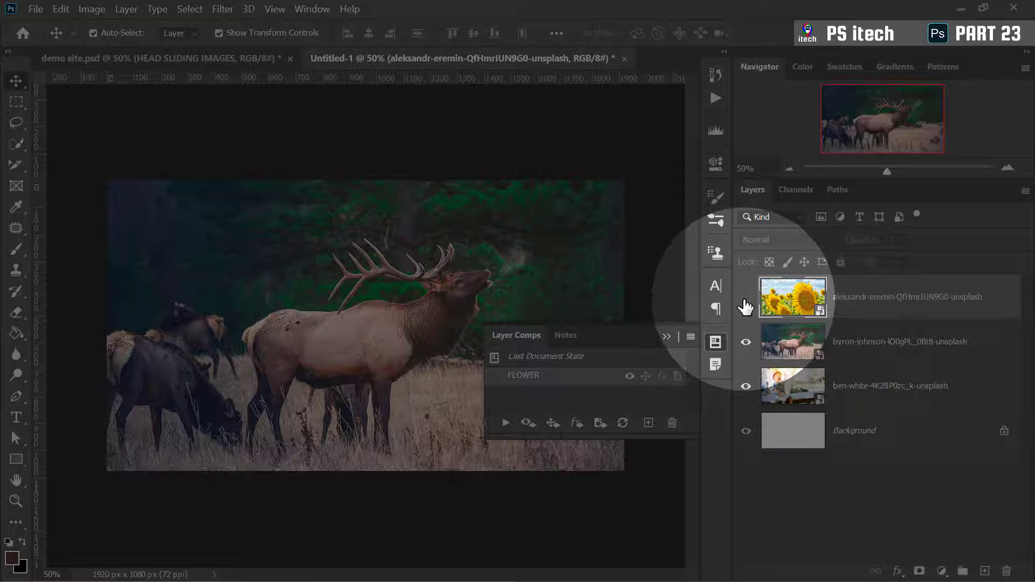
{"action": "left_click", "coordinate": [746, 298]}
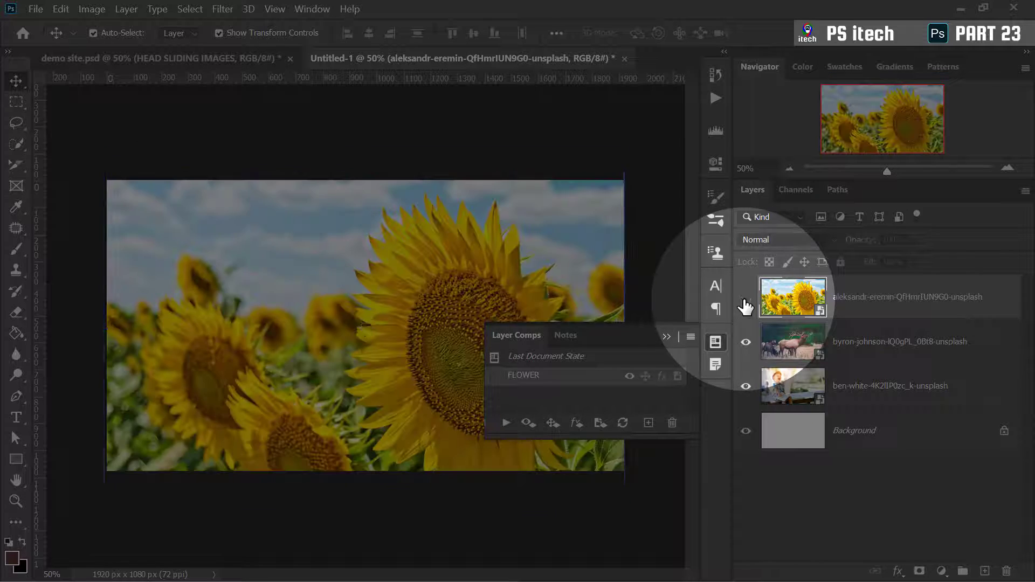
{"action": "left_click", "coordinate": [746, 299]}
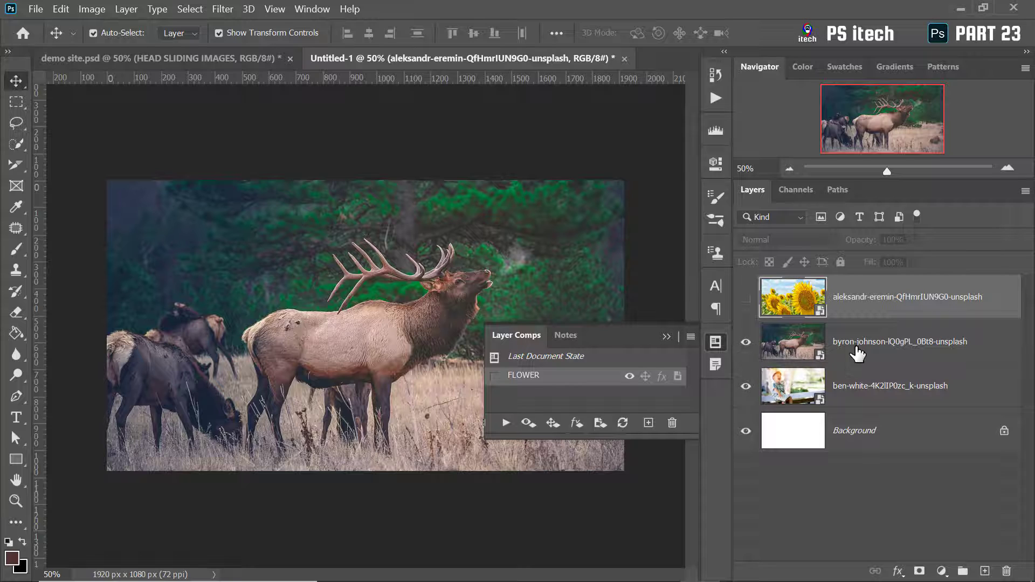
{"action": "left_click", "coordinate": [857, 354]}
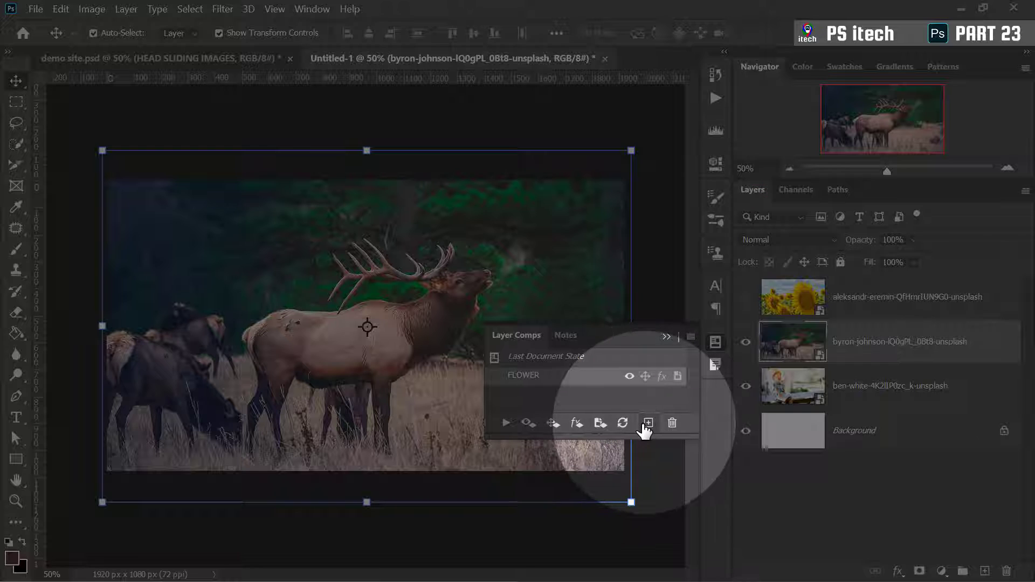
{"action": "left_click", "coordinate": [648, 423]}
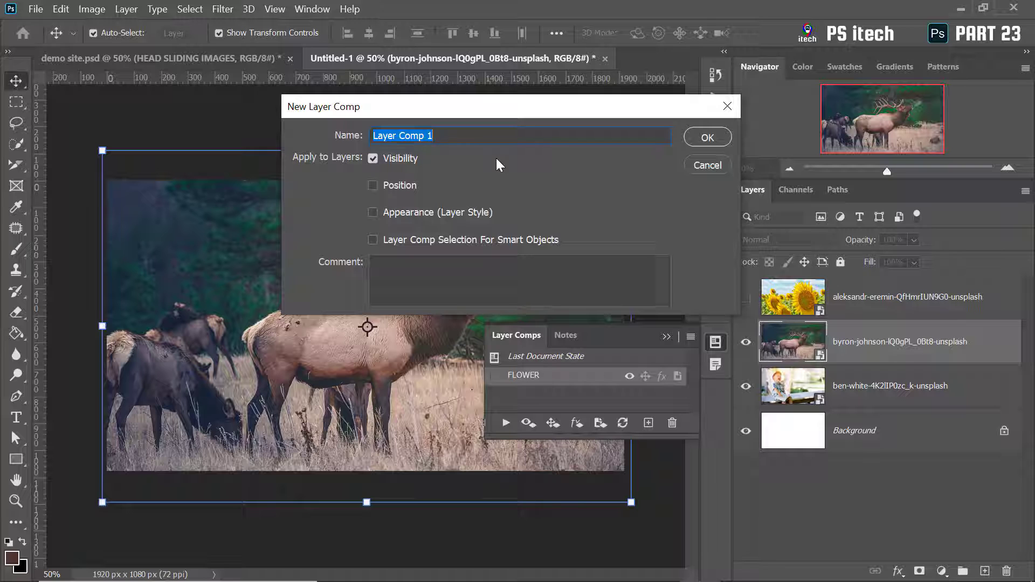
{"action": "type", "text": "ANIMALS"}
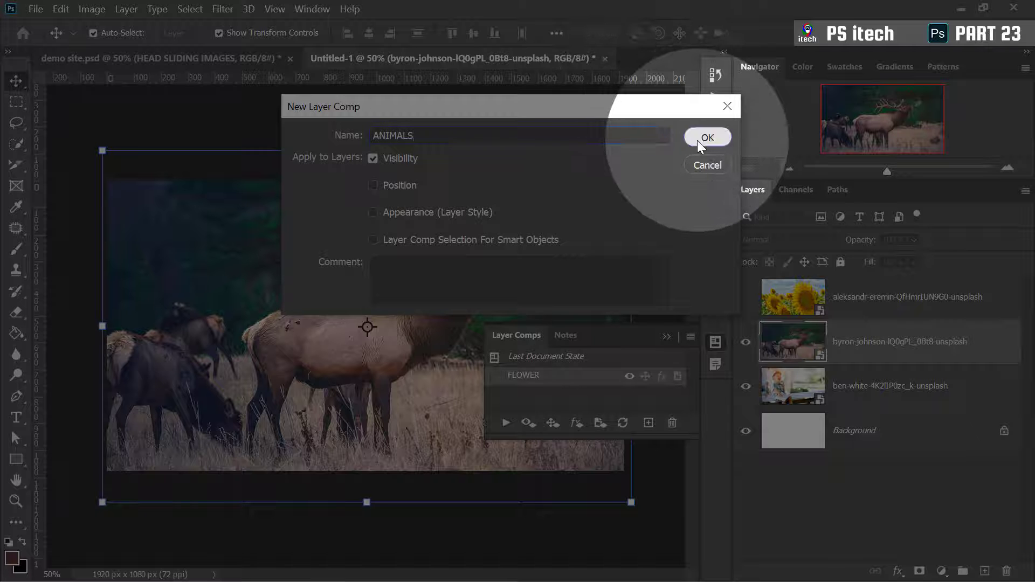
{"action": "left_click", "coordinate": [707, 138]}
Hide the elk photo and create a visibility layer comp named PORTRAIT with the laughing boy photo showing
{"action": "left_click", "coordinate": [746, 342]}
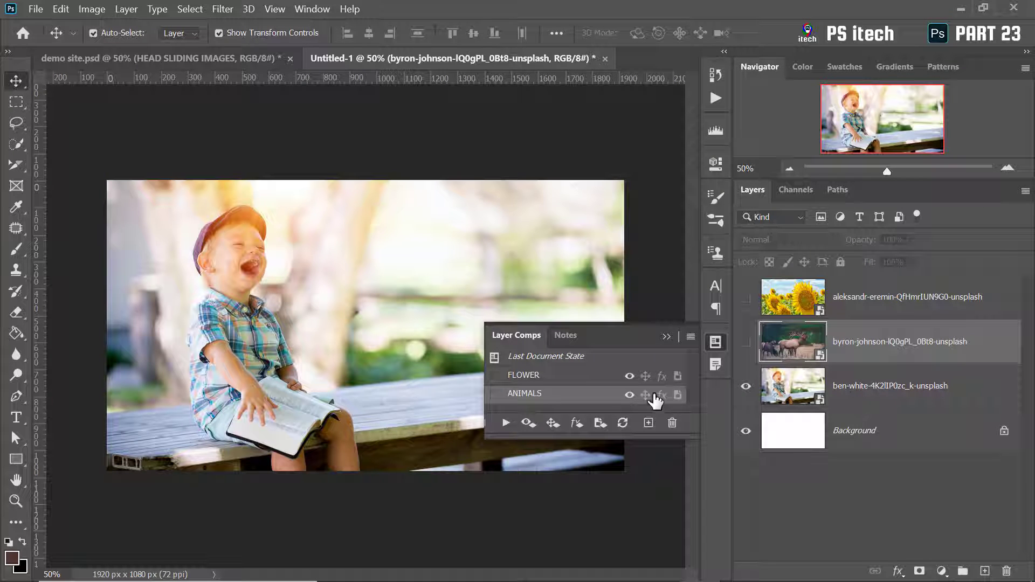
{"action": "left_click", "coordinate": [870, 388]}
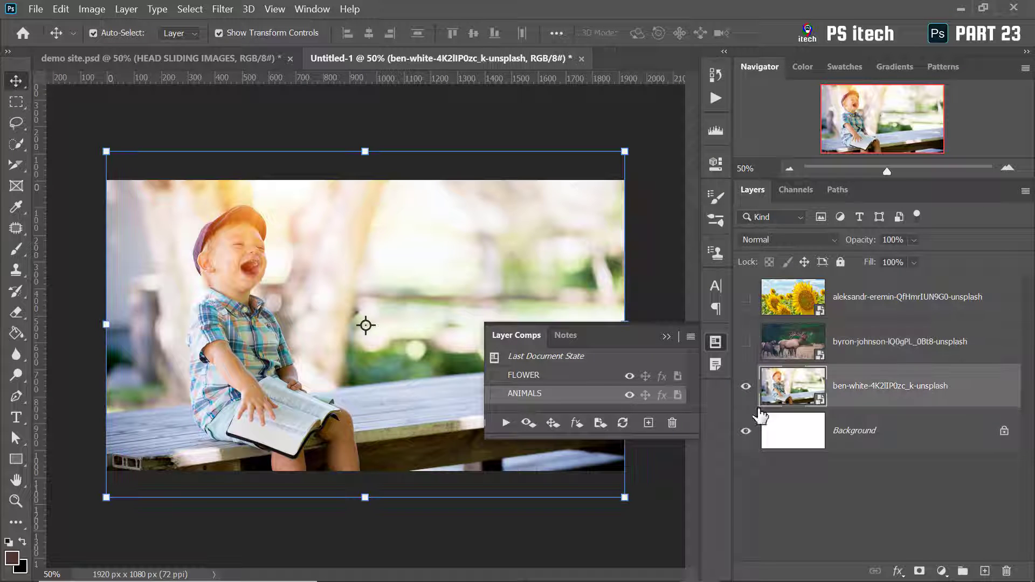
{"action": "left_click", "coordinate": [649, 423]}
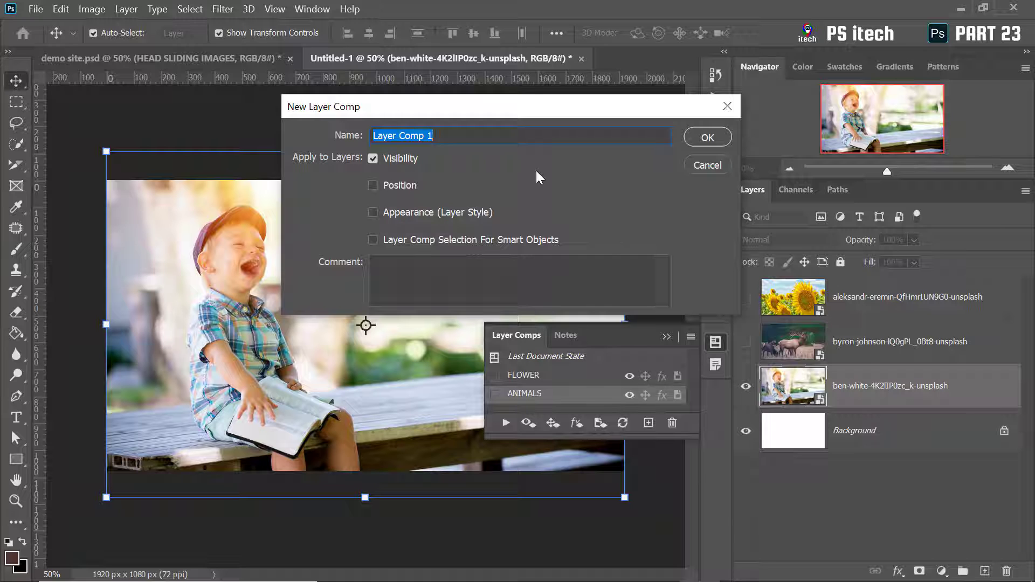
{"action": "type", "text": "PORTRAIT"}
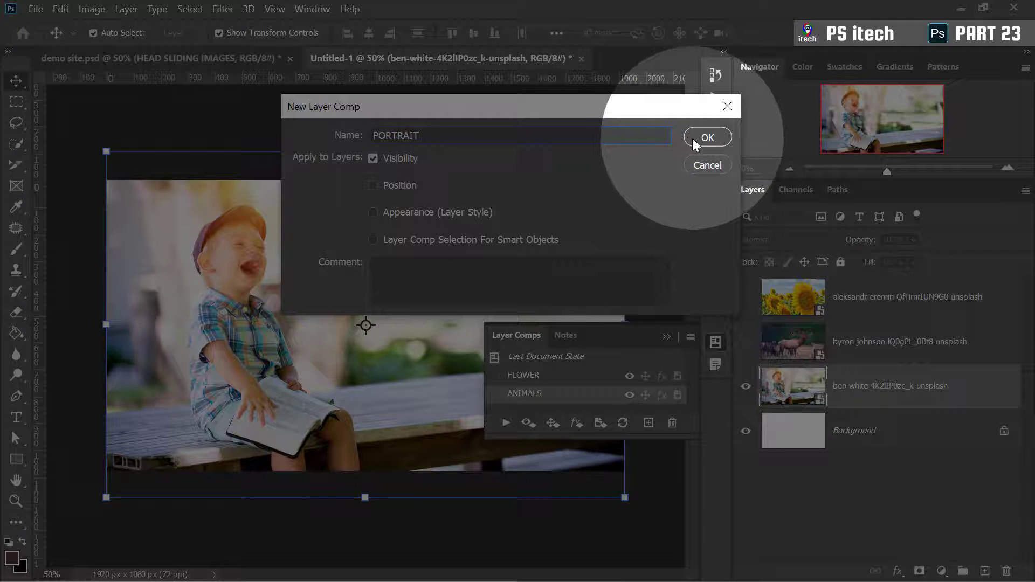
{"action": "left_click", "coordinate": [693, 138]}
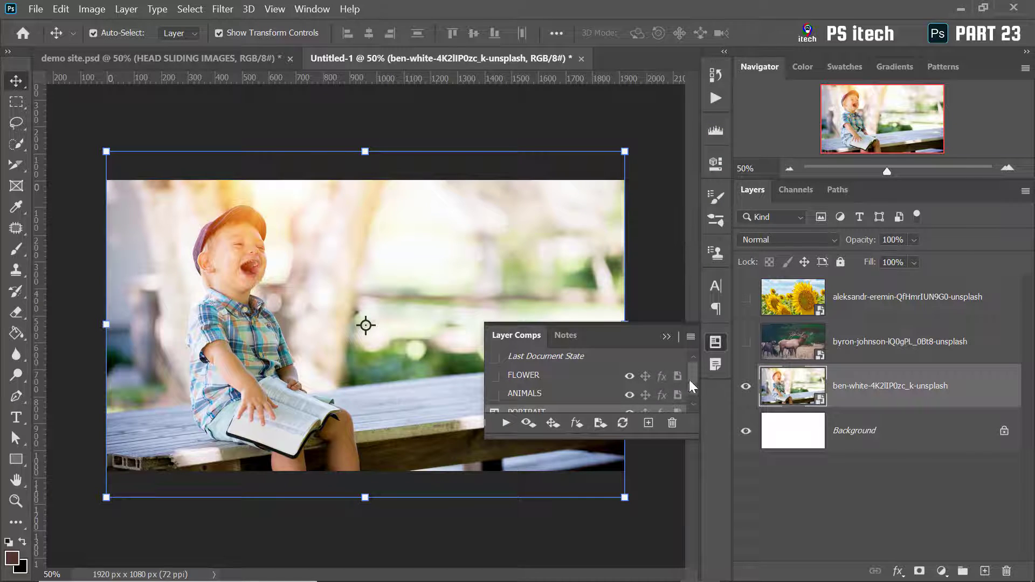
{"action": "left_click_drag", "start_coordinate": [690, 380], "coordinate": [690, 390]}
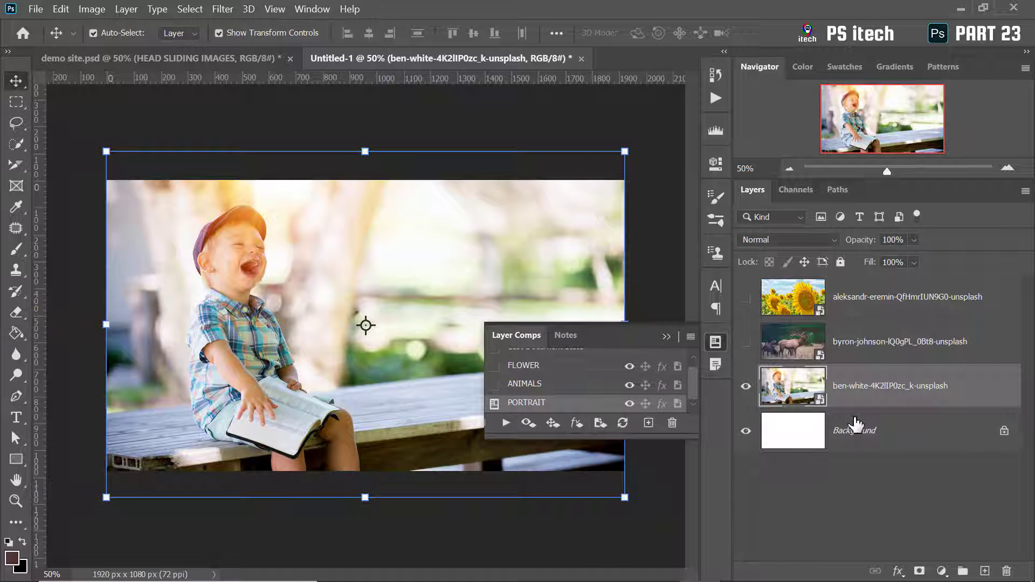
Save the photo document to the Desktop as a Photoshop file named EXAMPLE 1, with layers and maximized compatibility
{"action": "key", "text": "ctrl+shift+s"}
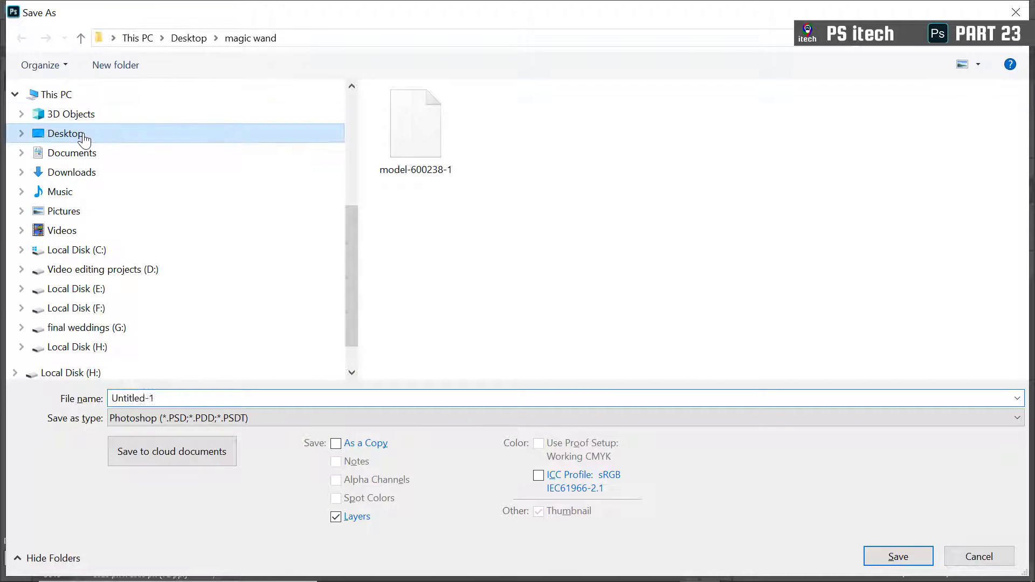
{"action": "left_click", "coordinate": [59, 134]}
{"action": "left_click", "coordinate": [312, 400]}
{"action": "type", "text": "EC"}
{"action": "type", "text": "AMPLE 1"}
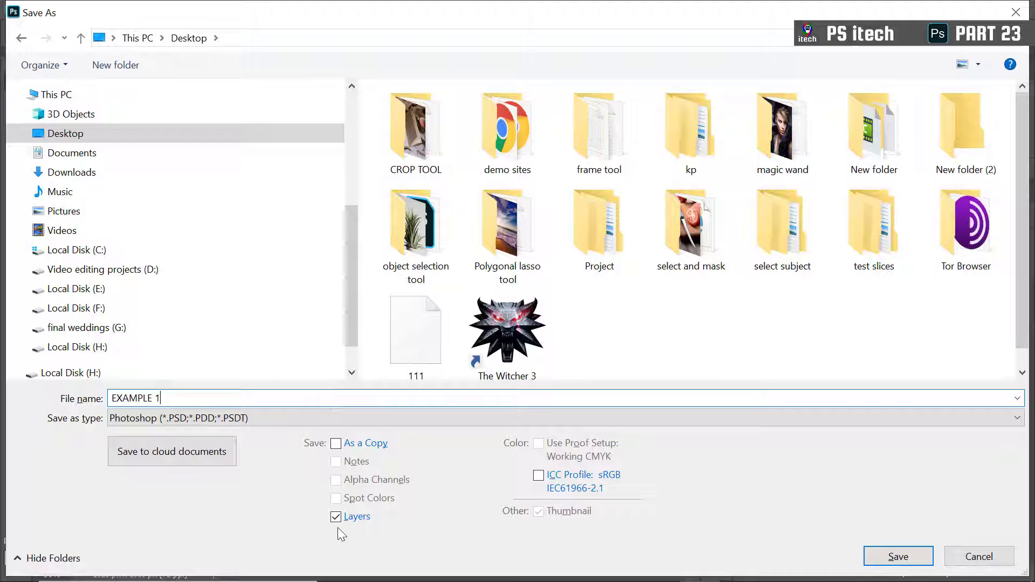
{"action": "left_click", "coordinate": [897, 556]}
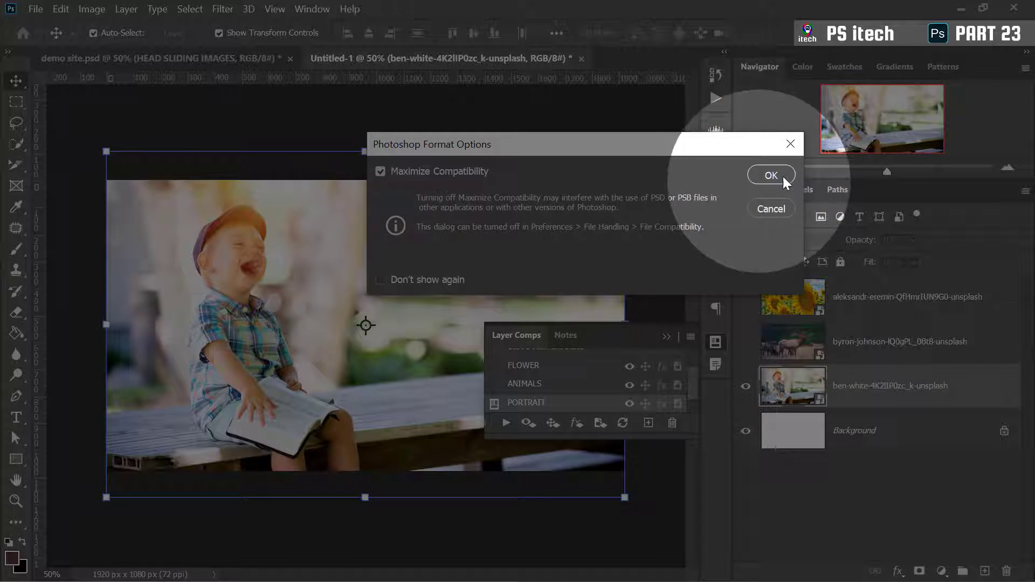
{"action": "key", "text": "Return"}
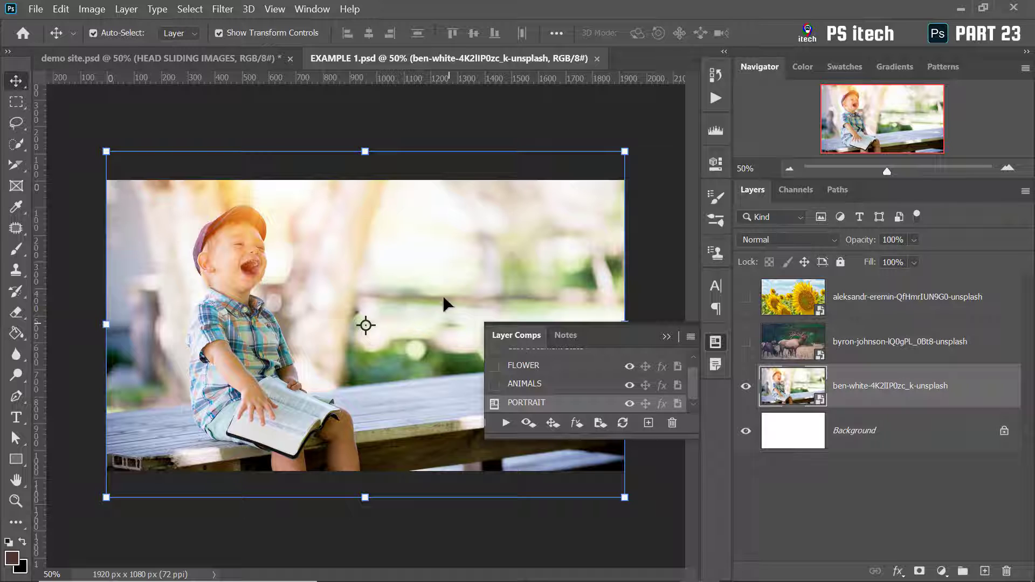
Place EXAMPLE 1 from the Desktop as an embedded image in demo site.psd's HEAD SLIDING IMAGES frame and lower it within the frame
{"action": "left_click", "coordinate": [153, 58]}
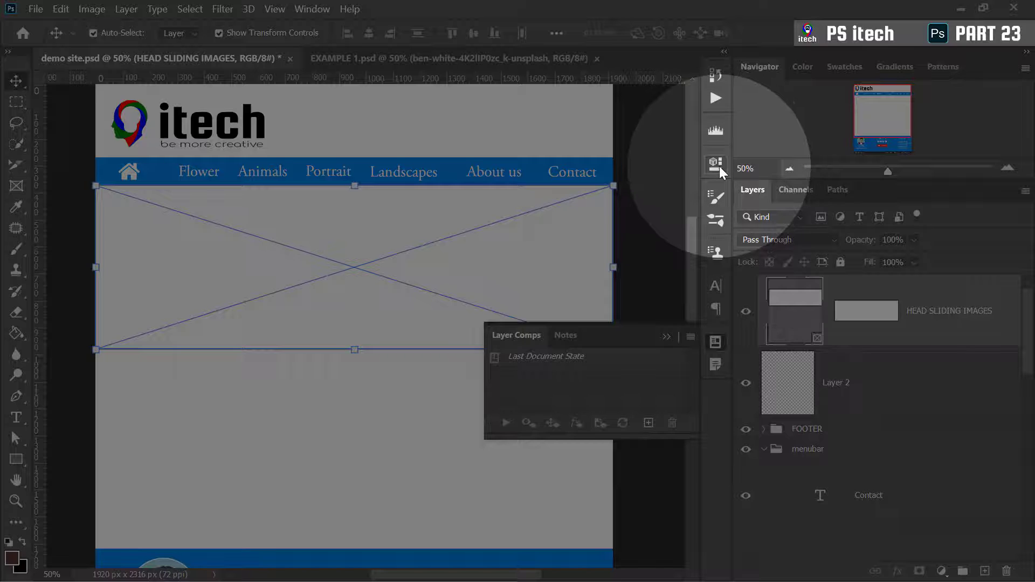
{"action": "left_click", "coordinate": [718, 164]}
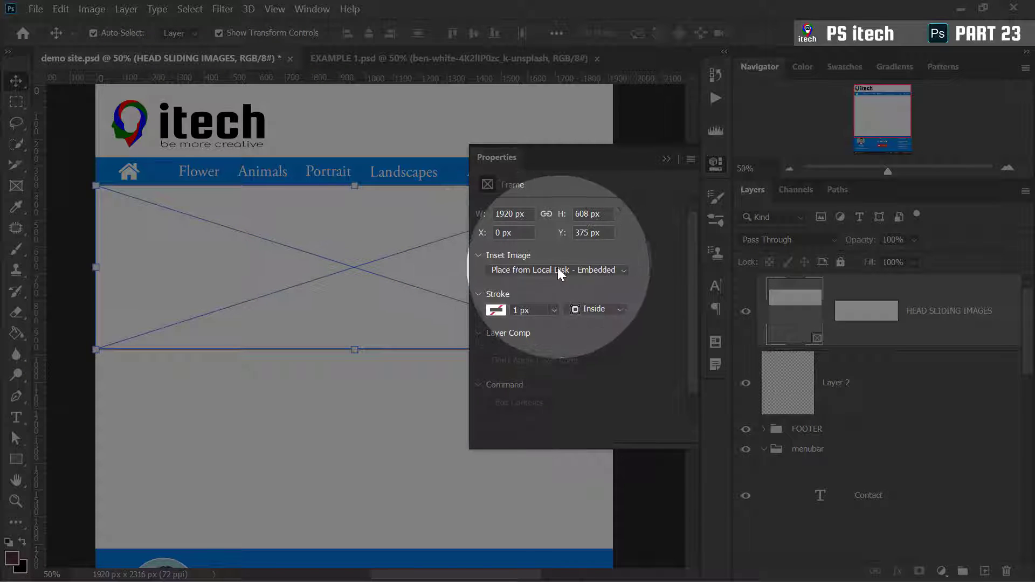
{"action": "left_click", "coordinate": [560, 269]}
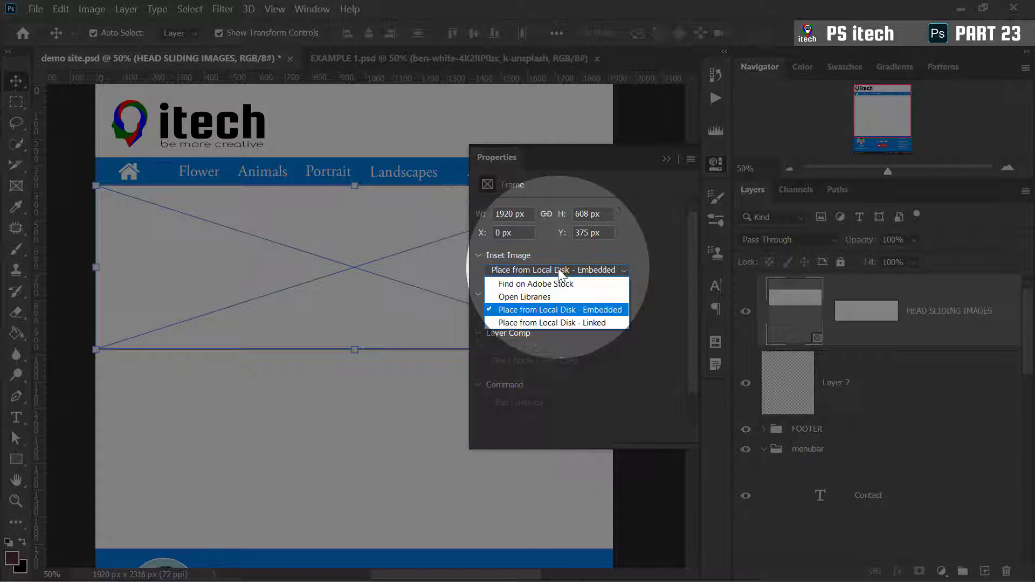
{"action": "left_click", "coordinate": [585, 310]}
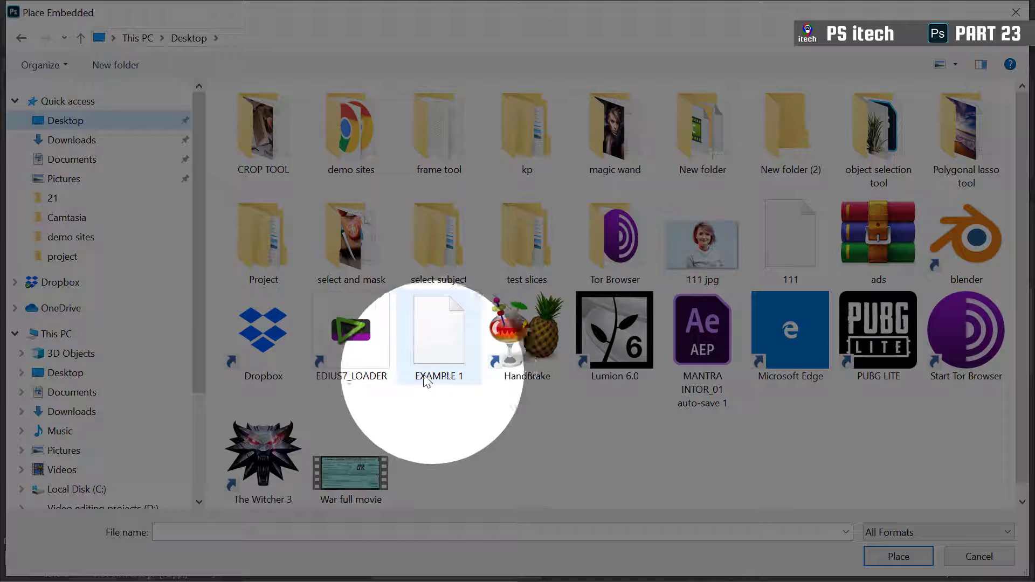
{"action": "left_click", "coordinate": [435, 377]}
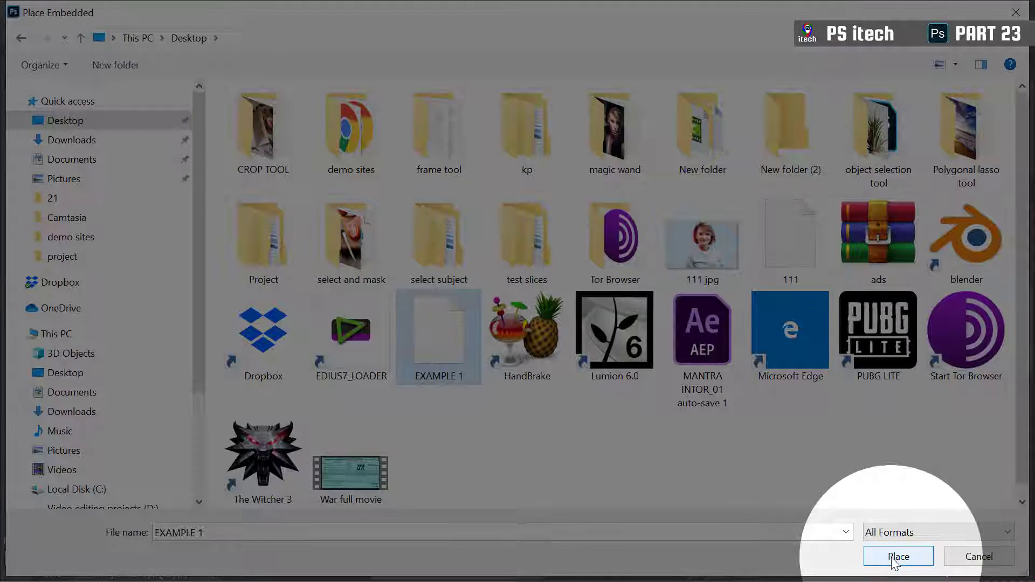
{"action": "left_click", "coordinate": [898, 557]}
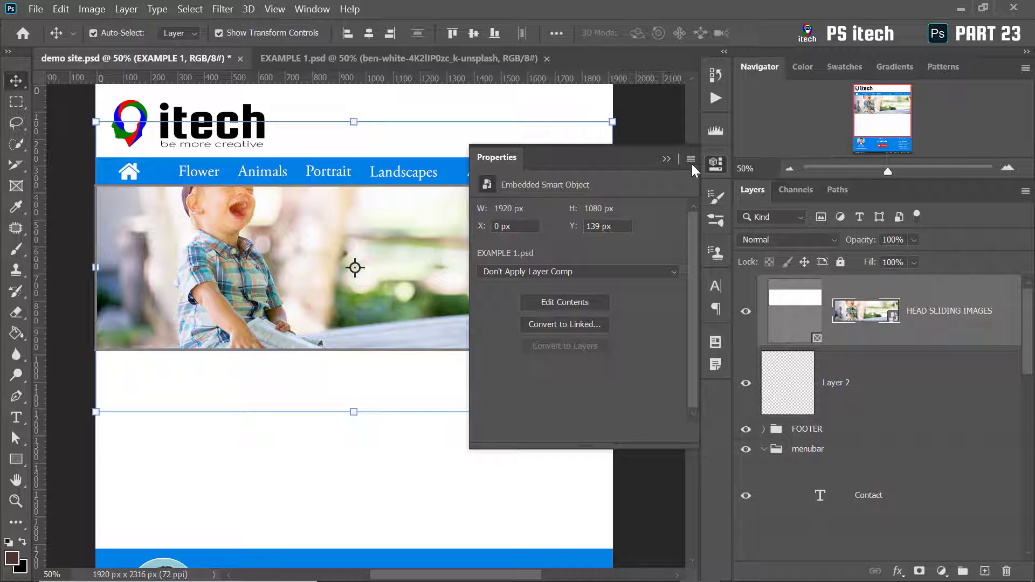
{"action": "left_click", "coordinate": [715, 164]}
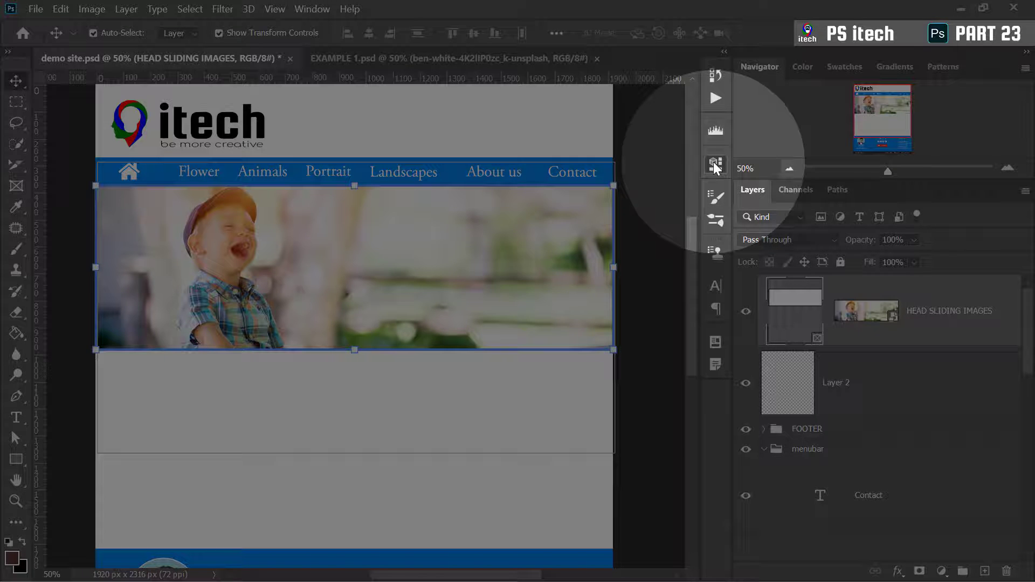
Apply the PORTRAIT layer comp of EXAMPLE 1.psd to the HEAD SLIDING IMAGES frame
{"action": "left_click", "coordinate": [715, 163]}
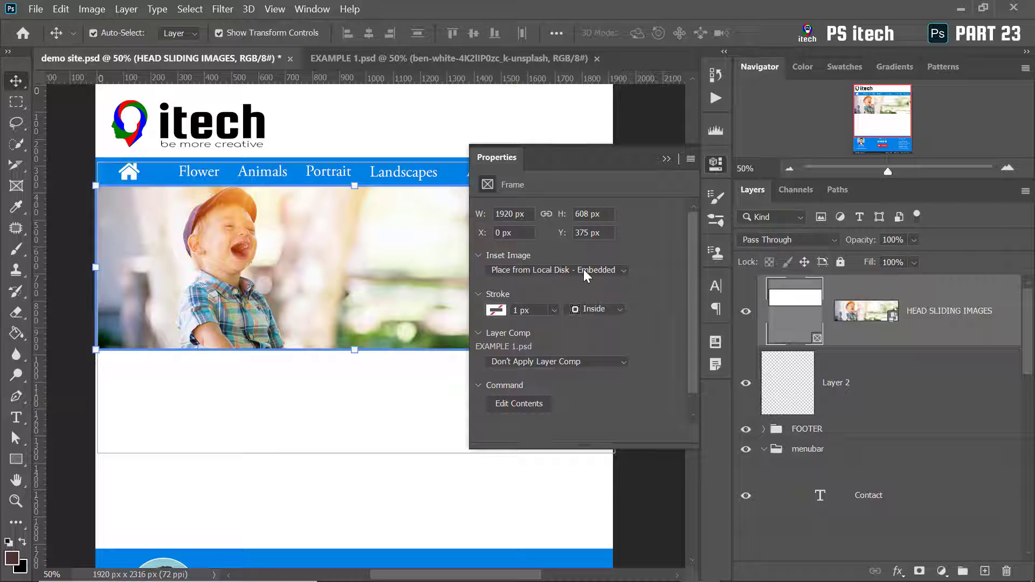
{"action": "left_click_drag", "start_coordinate": [694, 247], "coordinate": [689, 302]}
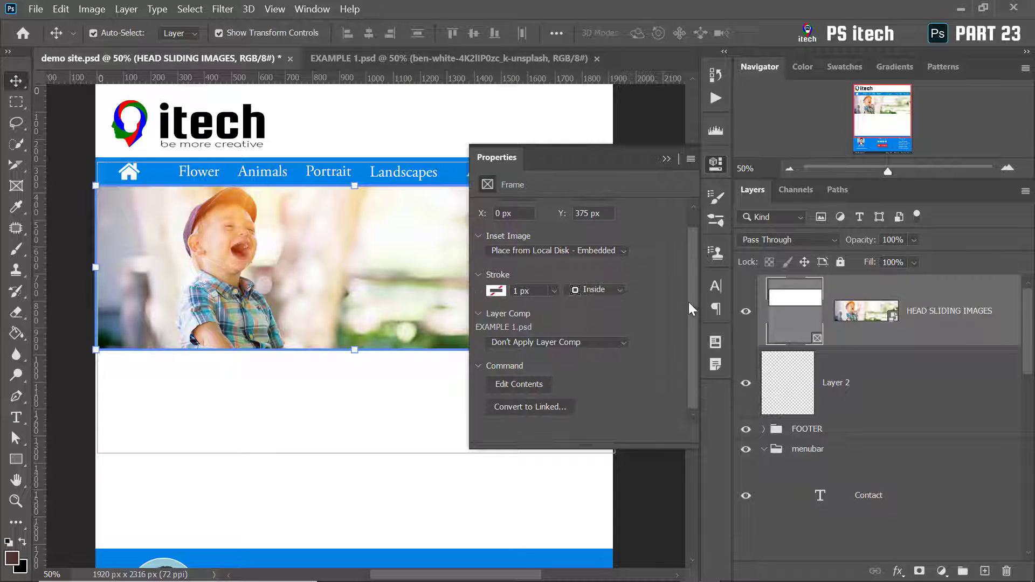
{"action": "left_click", "coordinate": [618, 344]}
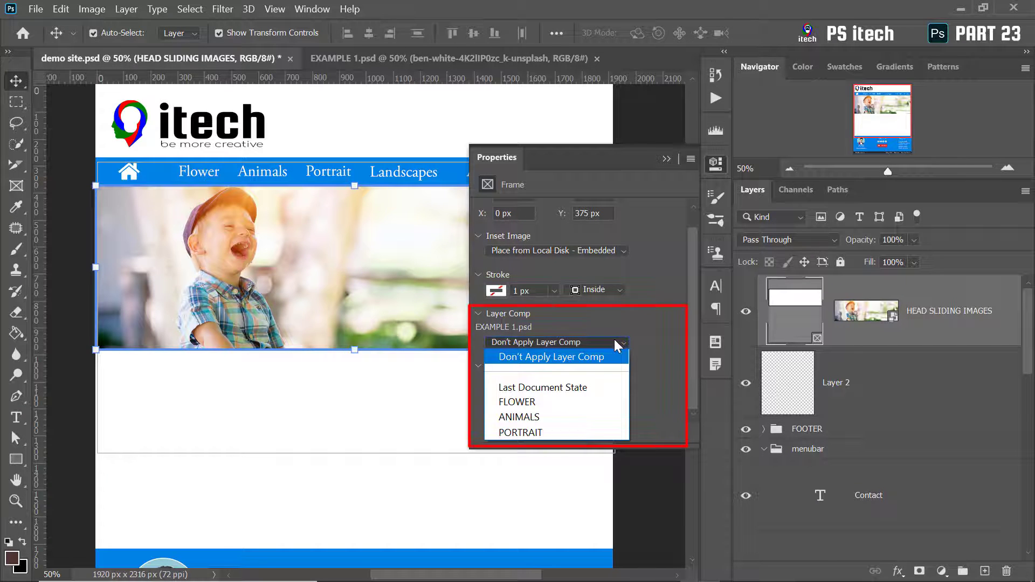
{"action": "left_click", "coordinate": [651, 339]}
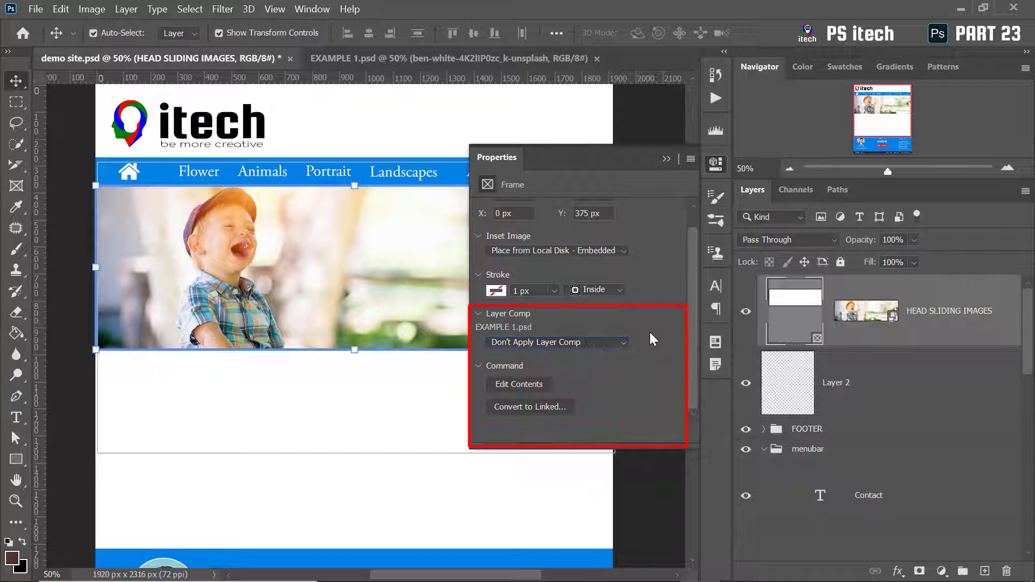
{"action": "left_click", "coordinate": [590, 343]}
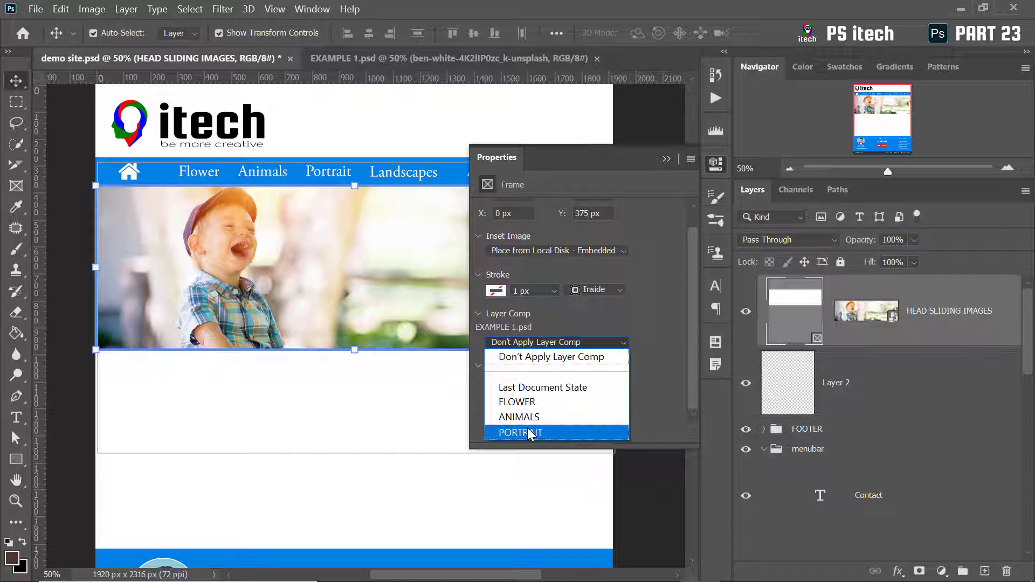
{"action": "left_click", "coordinate": [538, 434]}
Switch the header frame to the ANIMALS layer comp and view the whole banner unobstructed
{"action": "left_click", "coordinate": [571, 339]}
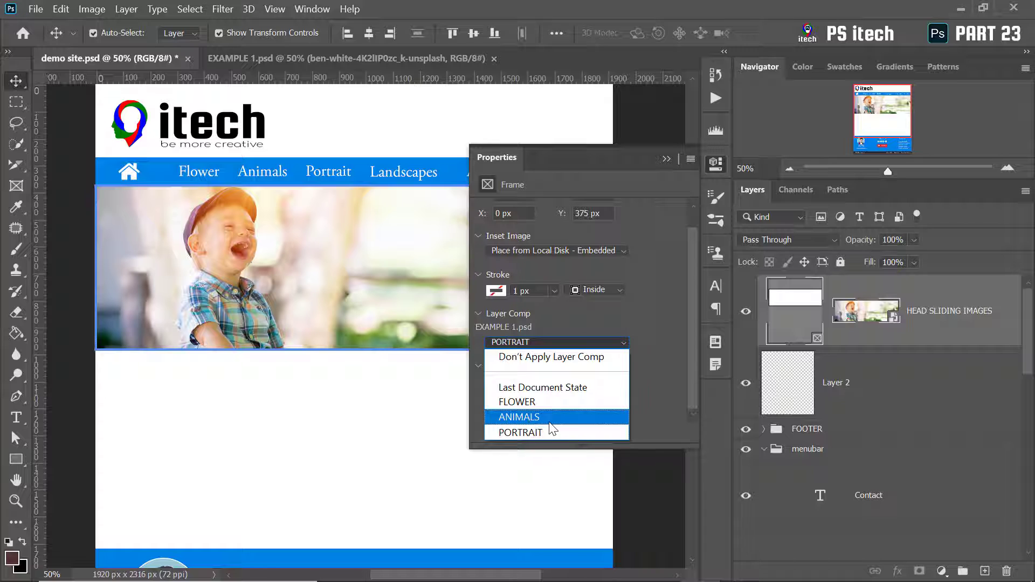
{"action": "left_click", "coordinate": [532, 417]}
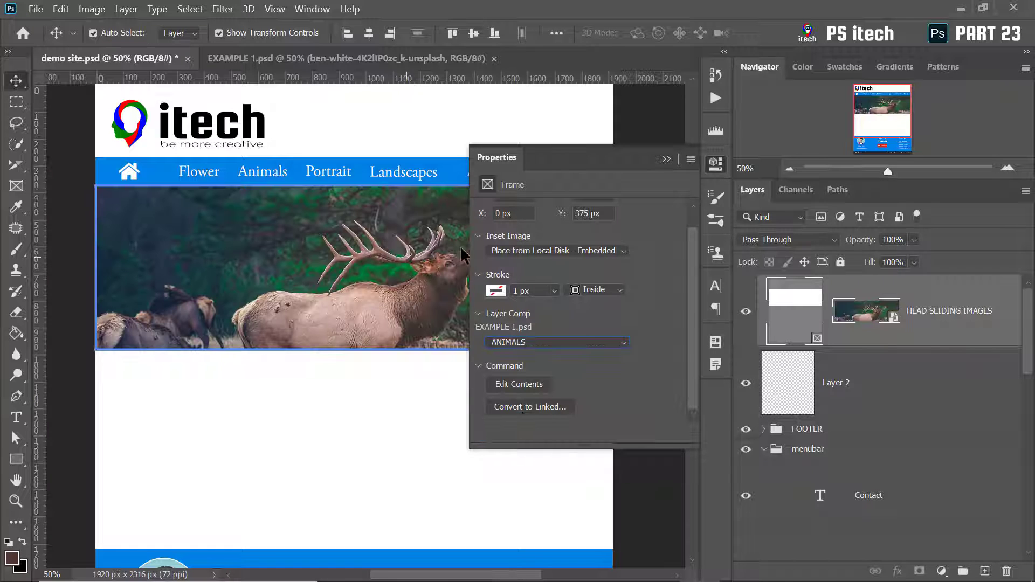
{"action": "left_click", "coordinate": [716, 168]}
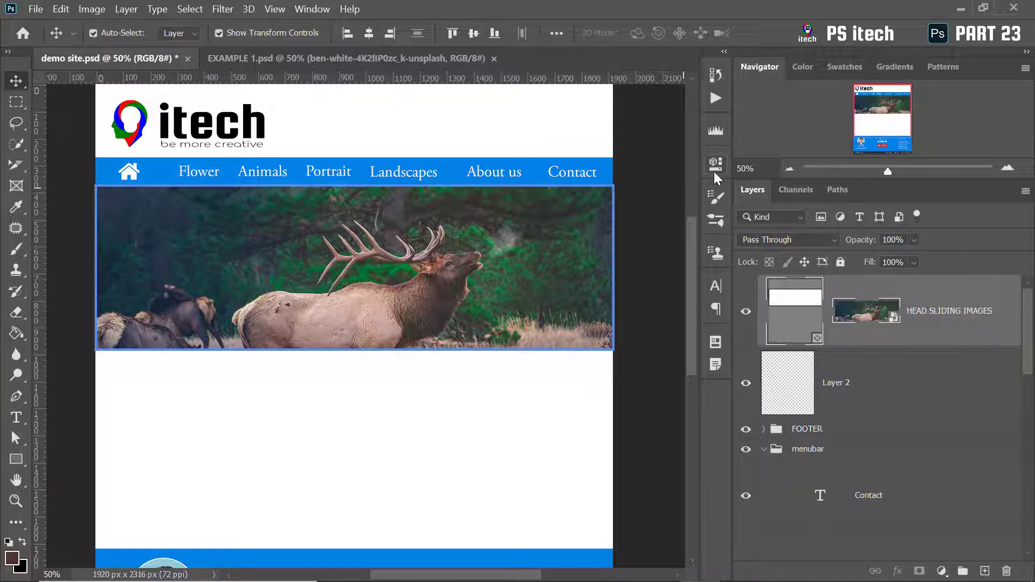
Switch the header frame to the FLOWER layer comp and view the whole banner unobstructed
{"action": "left_click", "coordinate": [712, 167]}
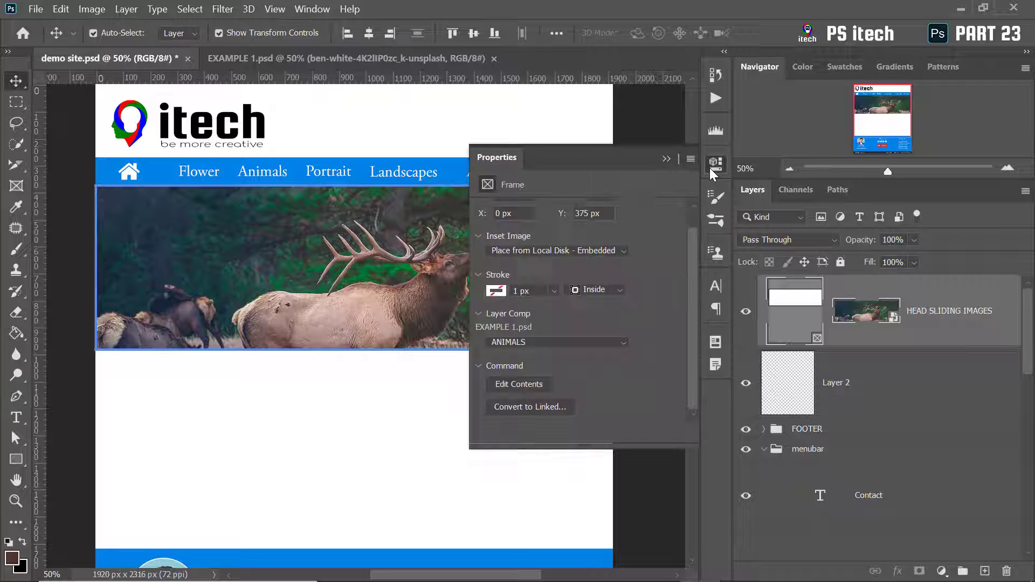
{"action": "left_click", "coordinate": [575, 346]}
{"action": "left_click", "coordinate": [544, 401]}
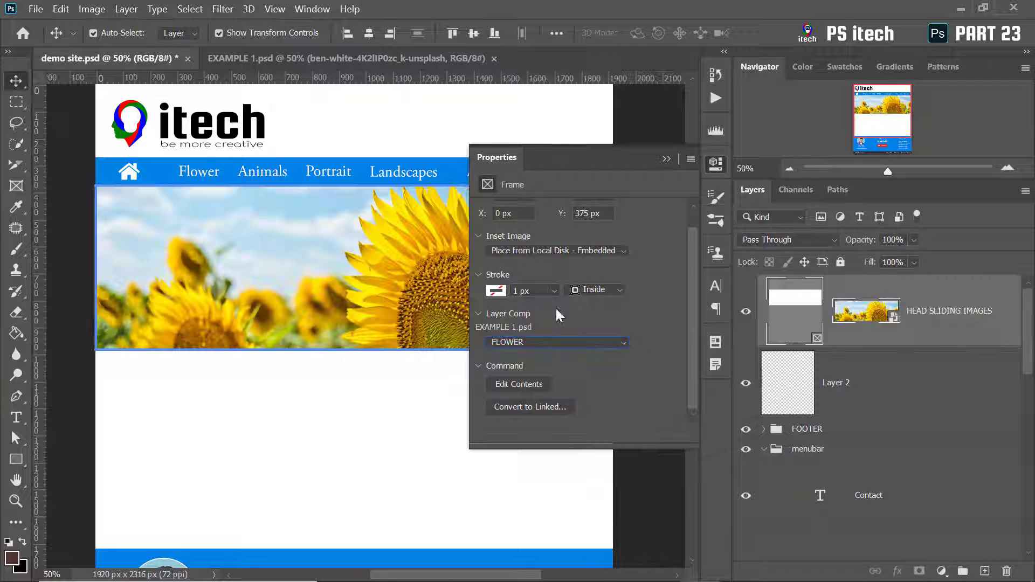
{"action": "left_click", "coordinate": [716, 164]}
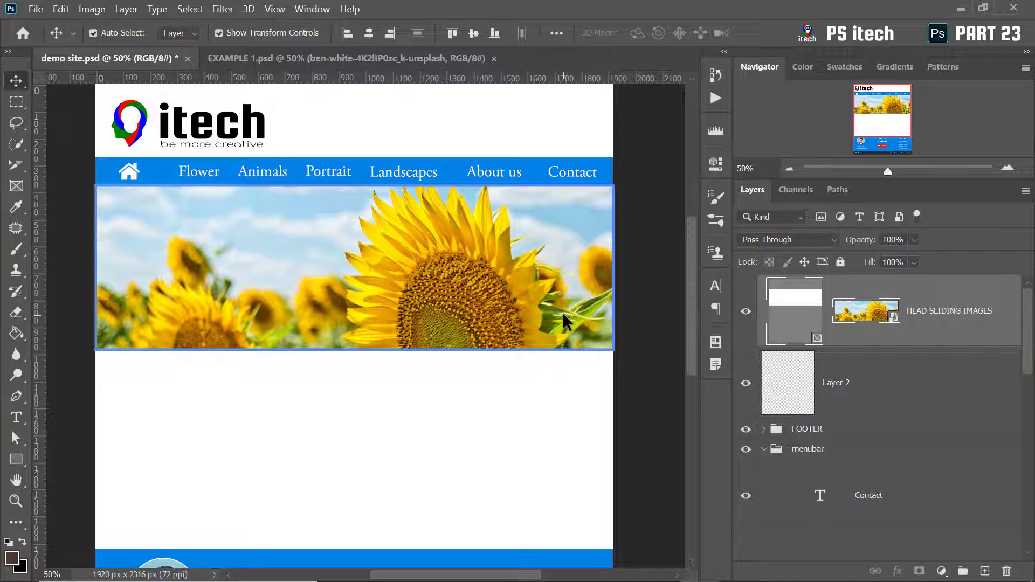
{"action": "key", "text": "z"}
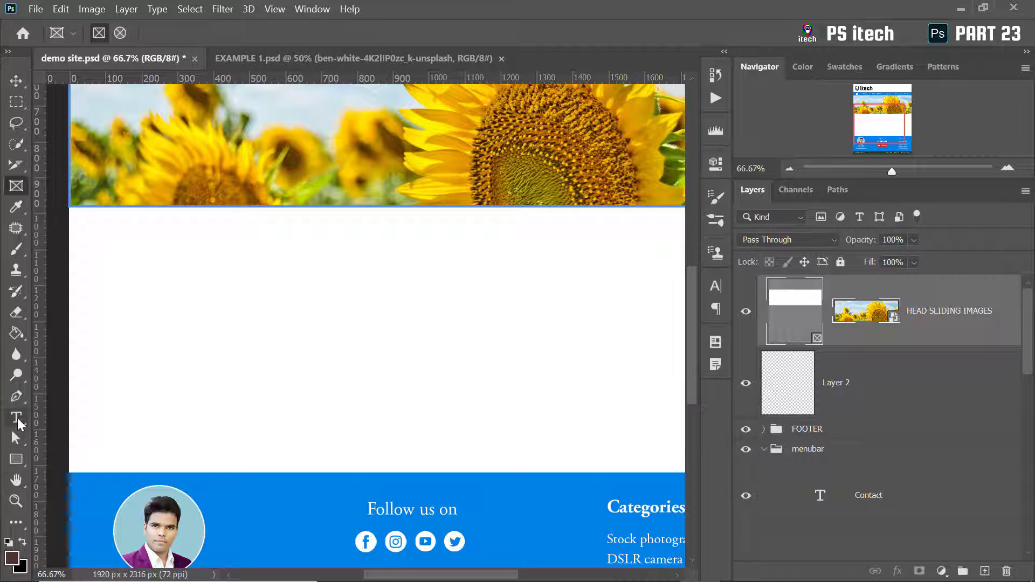
Draw a pentagon with the Polygon tool and position it on the left of the white area below the header banner
{"action": "left_click", "coordinate": [16, 458]}
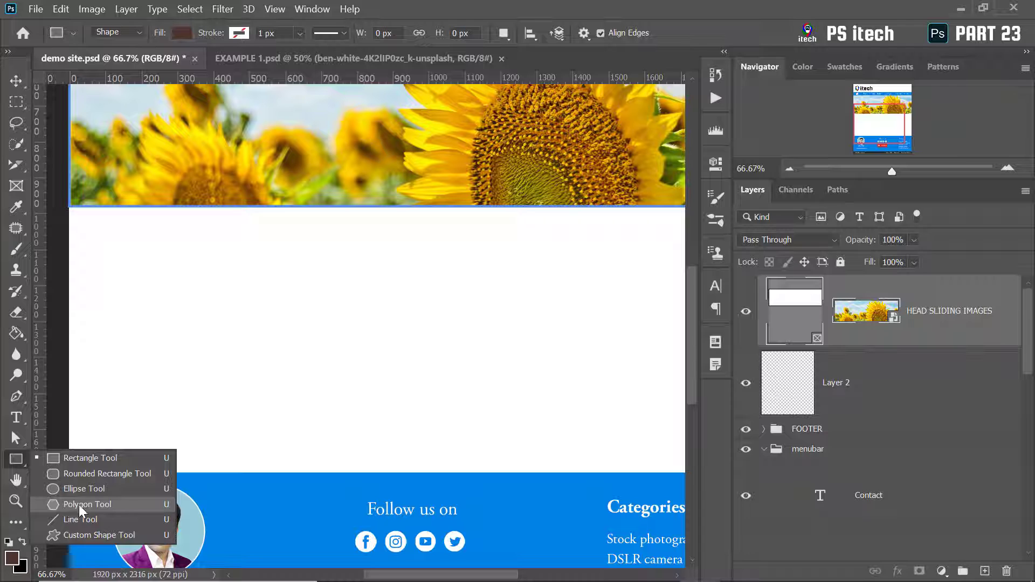
{"action": "left_click", "coordinate": [125, 506]}
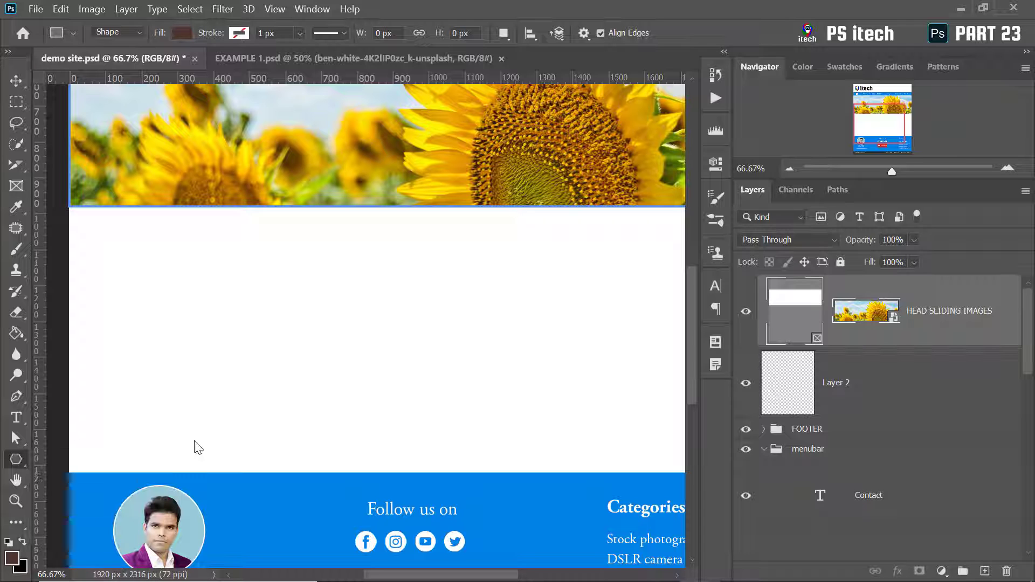
{"action": "left_click_drag", "start_coordinate": [186, 276], "coordinate": [279, 339]}
{"action": "left_click", "coordinate": [16, 80]}
{"action": "left_click_drag", "start_coordinate": [237, 273], "coordinate": [223, 310]}
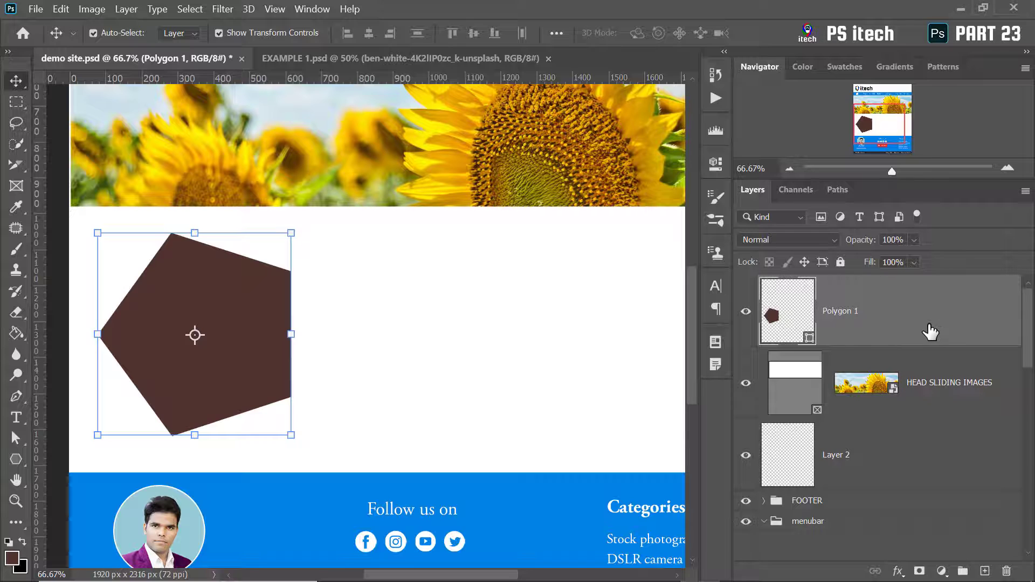
Convert the pentagon shape layer to a frame named F1
{"action": "right_click", "coordinate": [937, 332]}
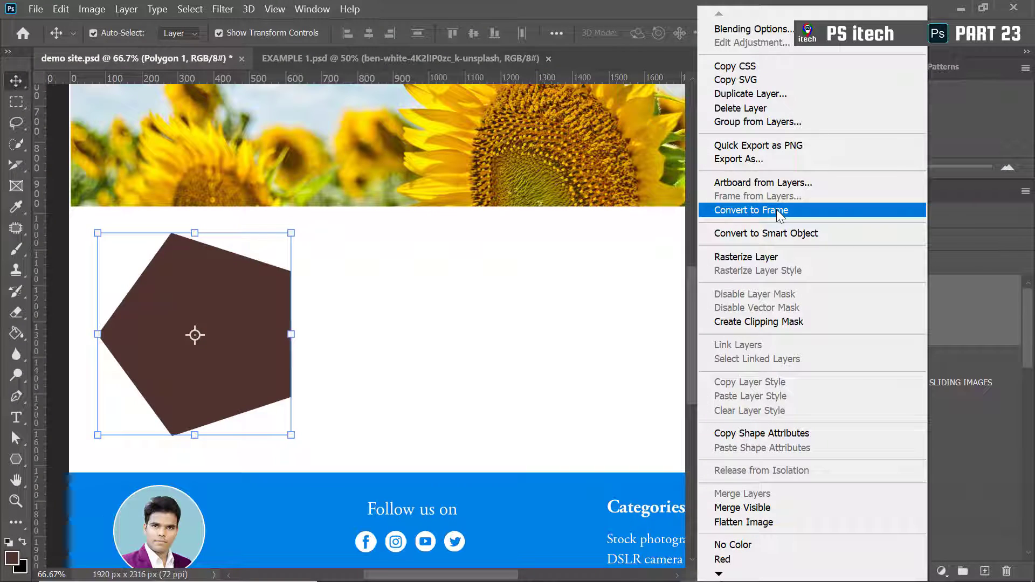
{"action": "left_click", "coordinate": [780, 212]}
{"action": "type", "text": "F1"}
{"action": "left_click", "coordinate": [619, 183]}
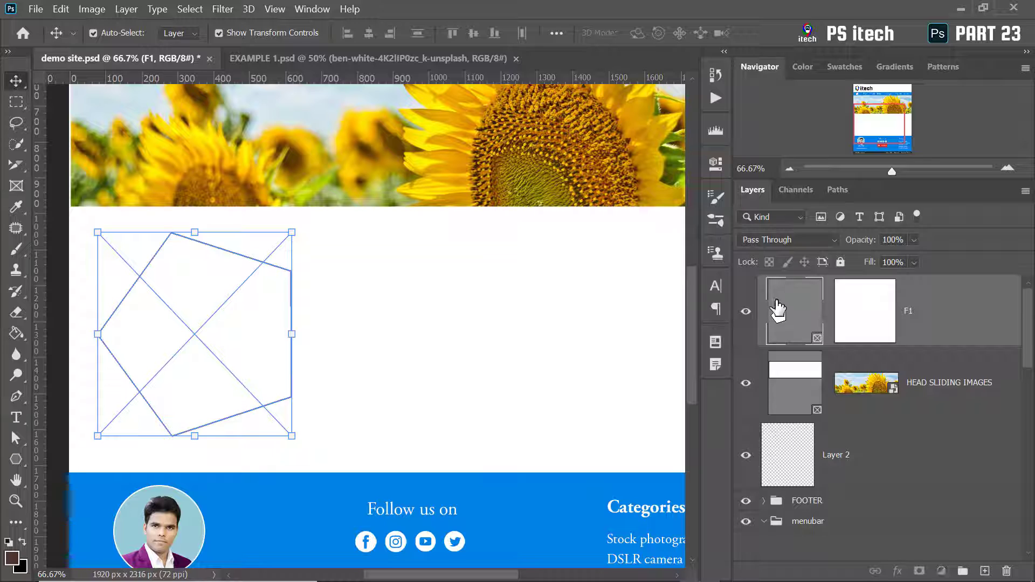
Place the 111 jpg image from the Desktop as an embedded image in the F1 frame
{"action": "left_click", "coordinate": [716, 163]}
{"action": "left_click", "coordinate": [593, 269]}
{"action": "left_click", "coordinate": [593, 266]}
{"action": "left_click", "coordinate": [547, 269]}
{"action": "left_click", "coordinate": [534, 308]}
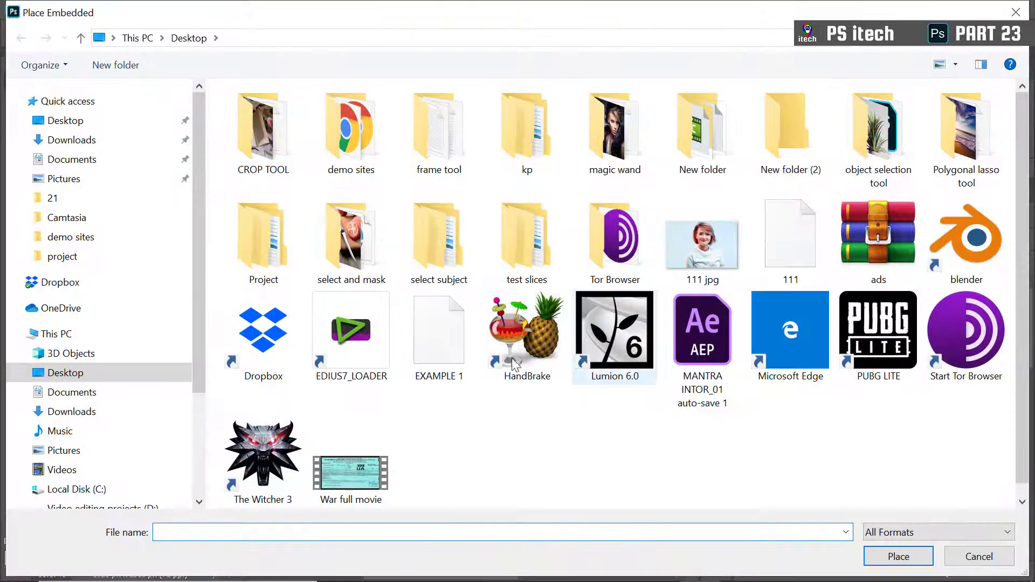
{"action": "left_click", "coordinate": [703, 260]}
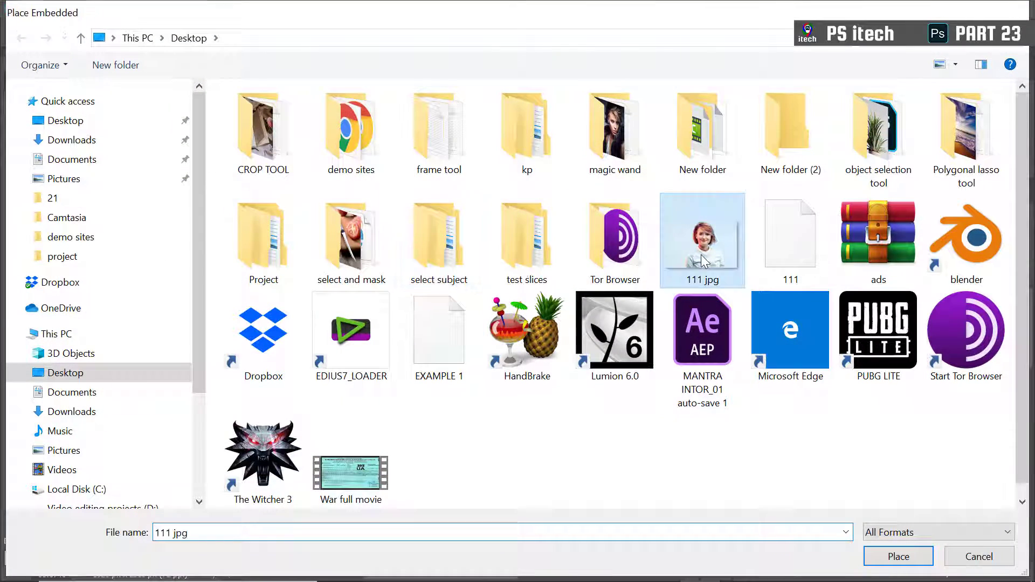
{"action": "double_click", "coordinate": [701, 254]}
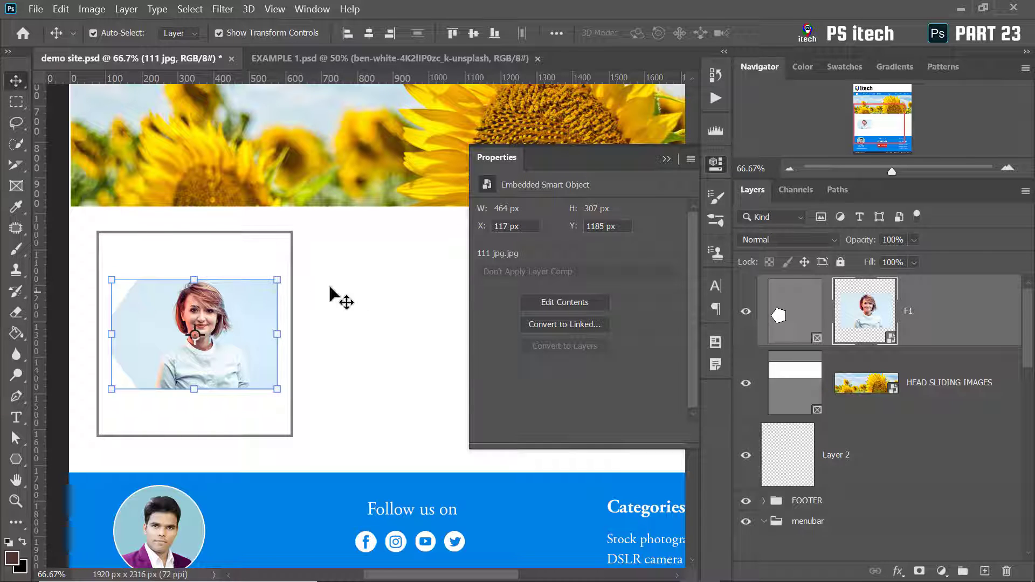
Enlarge the portrait inside the F1 frame until it fills the pentagon, and centre the woman's face
{"action": "left_click_drag", "start_coordinate": [277, 280], "coordinate": [388, 207]}
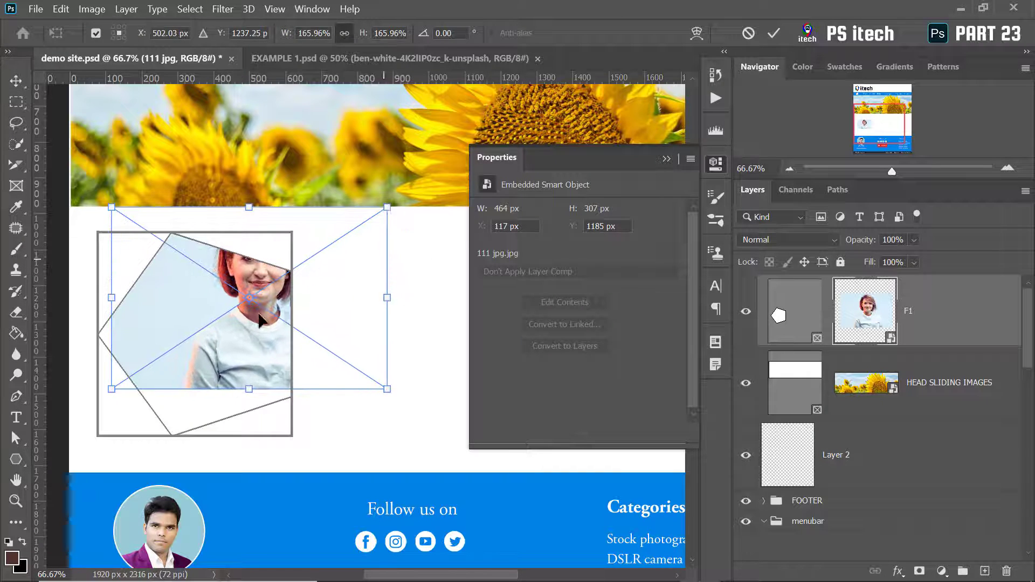
{"action": "left_click_drag", "start_coordinate": [114, 387], "coordinate": [6, 459]}
{"action": "left_click_drag", "start_coordinate": [270, 316], "coordinate": [259, 343]}
{"action": "key", "text": "Return"}
Draw an elephant custom shape from Wild Animals, about 451 × 402 px, beside the pentagon portrait
{"action": "left_click", "coordinate": [124, 536]}
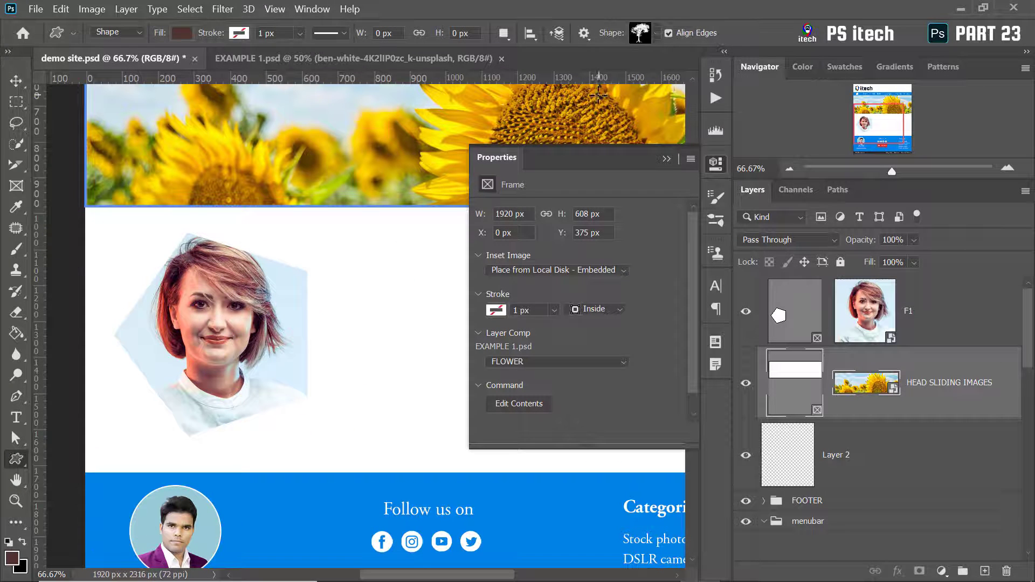
{"action": "left_click", "coordinate": [656, 34]}
{"action": "scroll", "coordinate": [669, 124], "scroll_direction": "up", "scroll_amount": 1}
{"action": "left_click", "coordinate": [558, 110]}
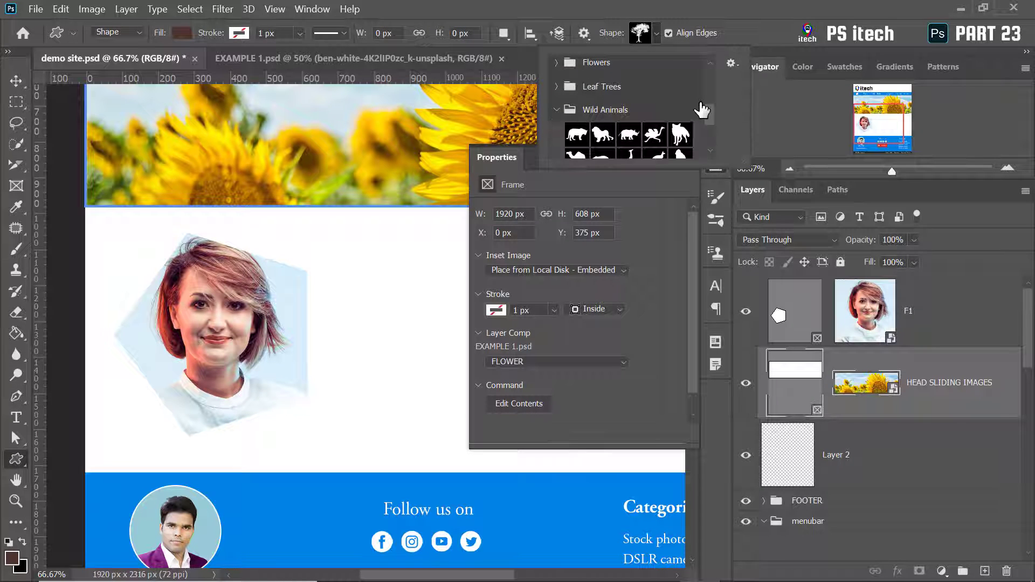
{"action": "scroll", "coordinate": [710, 121], "scroll_direction": "down", "scroll_amount": 3}
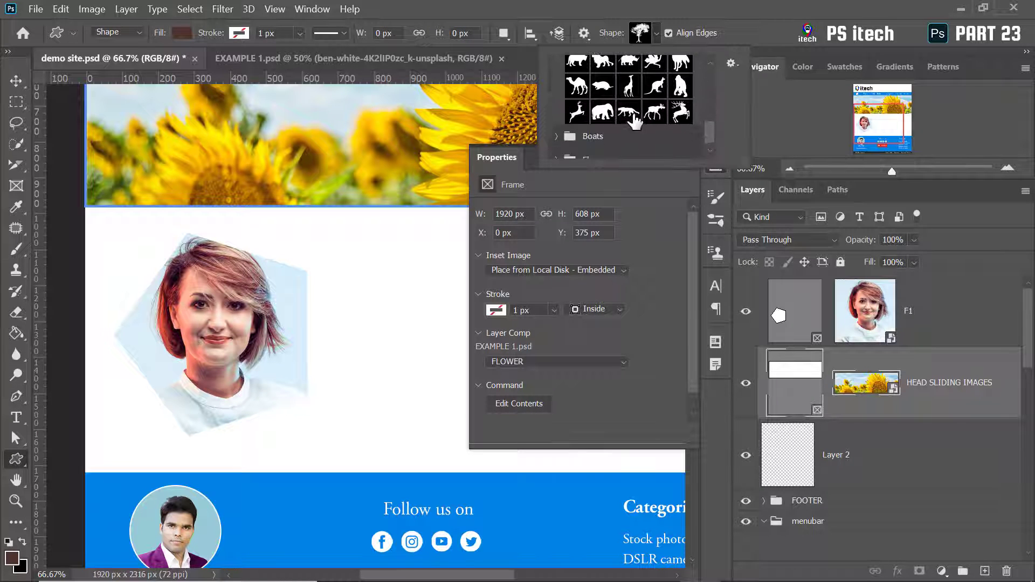
{"action": "left_click", "coordinate": [601, 113]}
{"action": "left_click_drag", "start_coordinate": [392, 289], "coordinate": [552, 422]}
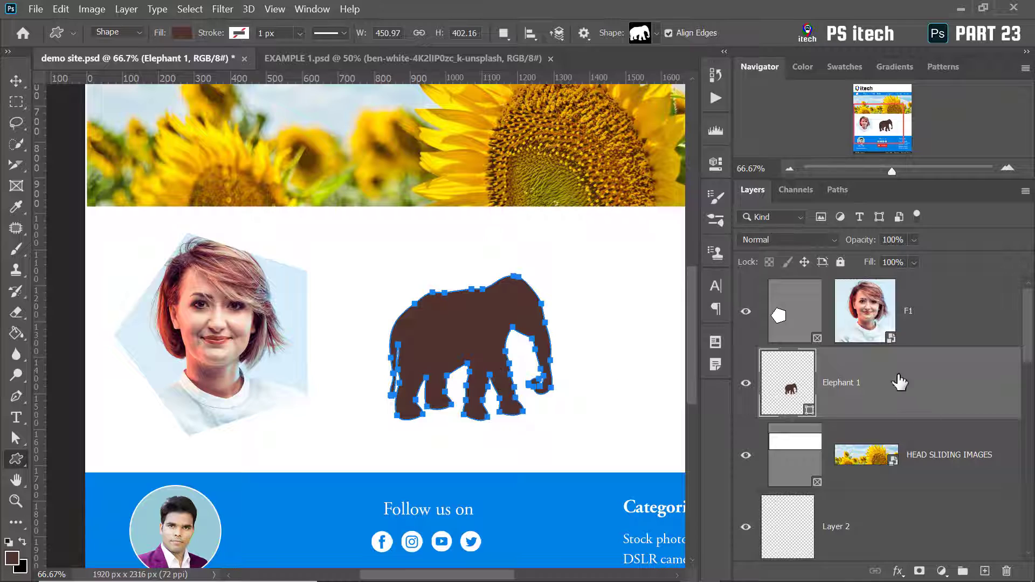
Convert the elephant shape layer to a frame, keeping the suggested name Elephant 1 and size of 451 × 404 px
{"action": "right_click", "coordinate": [863, 382]}
{"action": "right_click", "coordinate": [897, 371]}
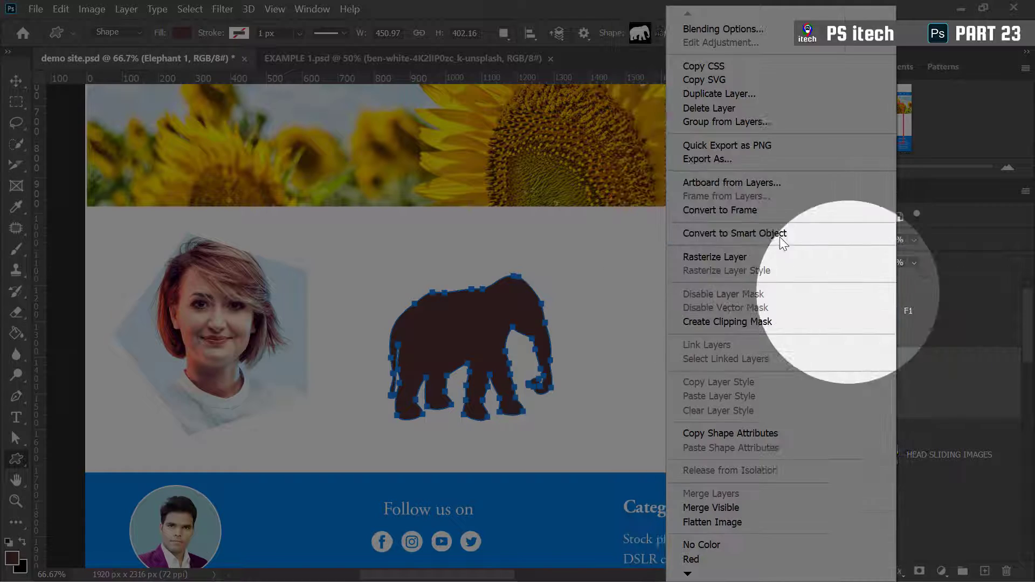
{"action": "left_click", "coordinate": [739, 212]}
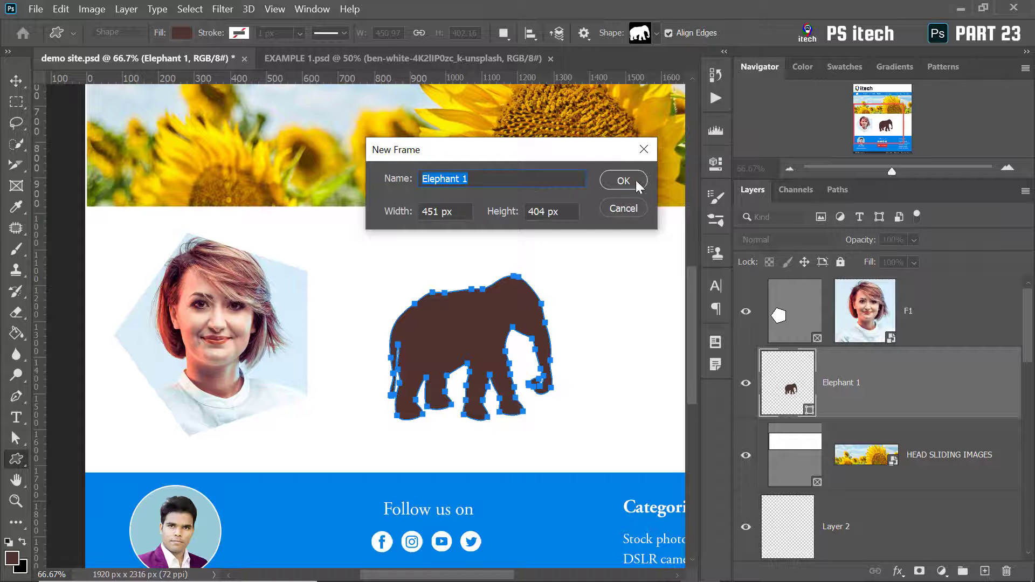
{"action": "left_click", "coordinate": [623, 181]}
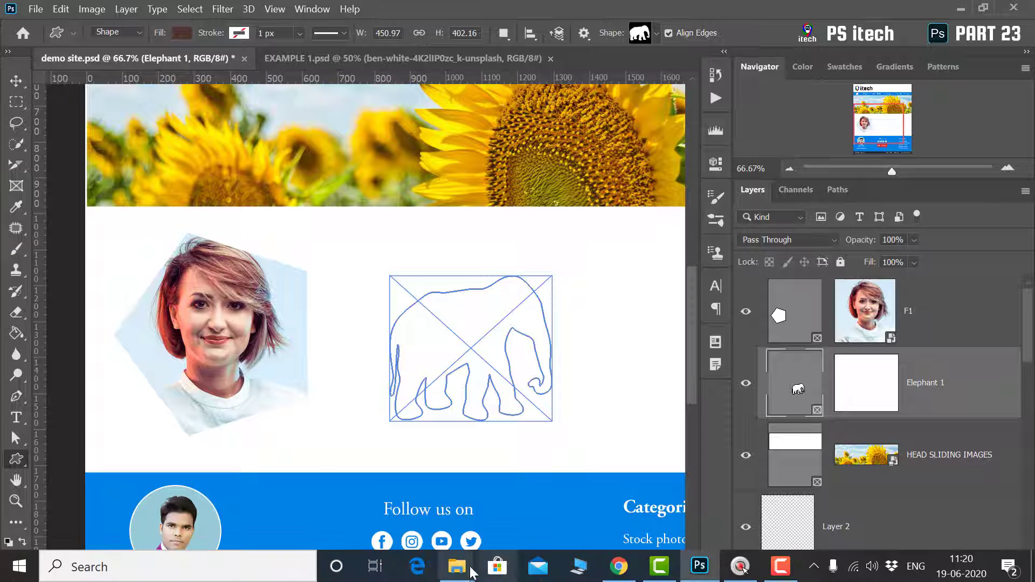
Fill the elephant frame with the purple artiom-vallat flower image from the Downloads folder
{"action": "mouse_move", "coordinate": [457, 566]}
{"action": "left_click", "coordinate": [374, 519]}
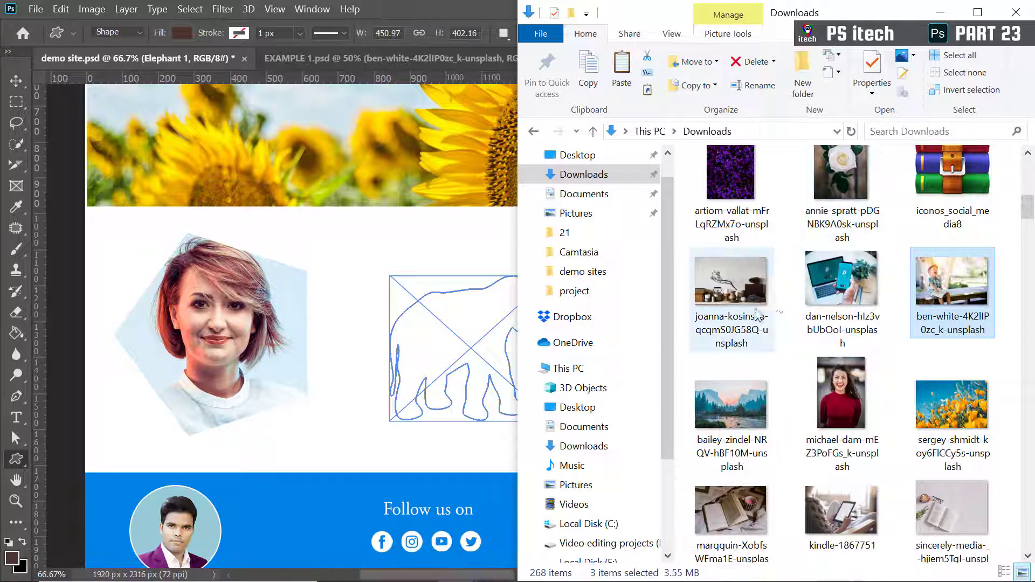
{"action": "left_click", "coordinate": [749, 169]}
{"action": "left_click_drag", "start_coordinate": [748, 169], "coordinate": [464, 332]}
{"action": "left_click", "coordinate": [16, 80]}
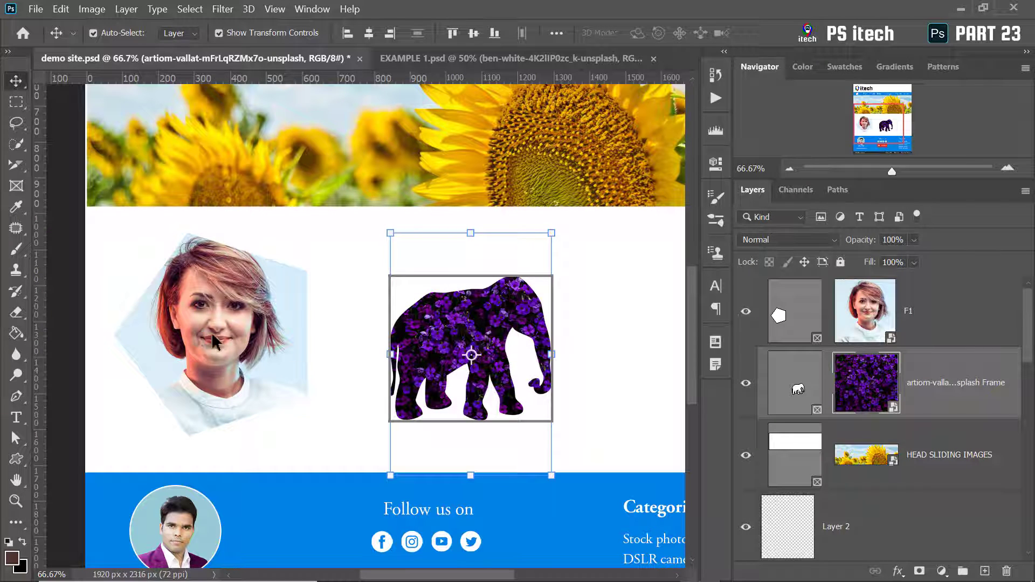
{"action": "key", "text": "k"}
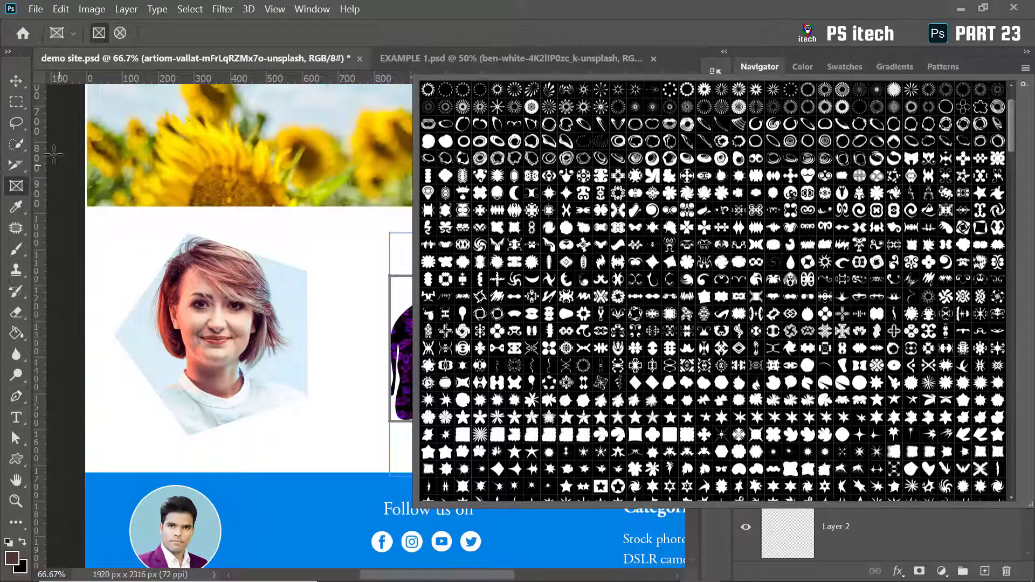
{"action": "left_click", "coordinate": [16, 459]}
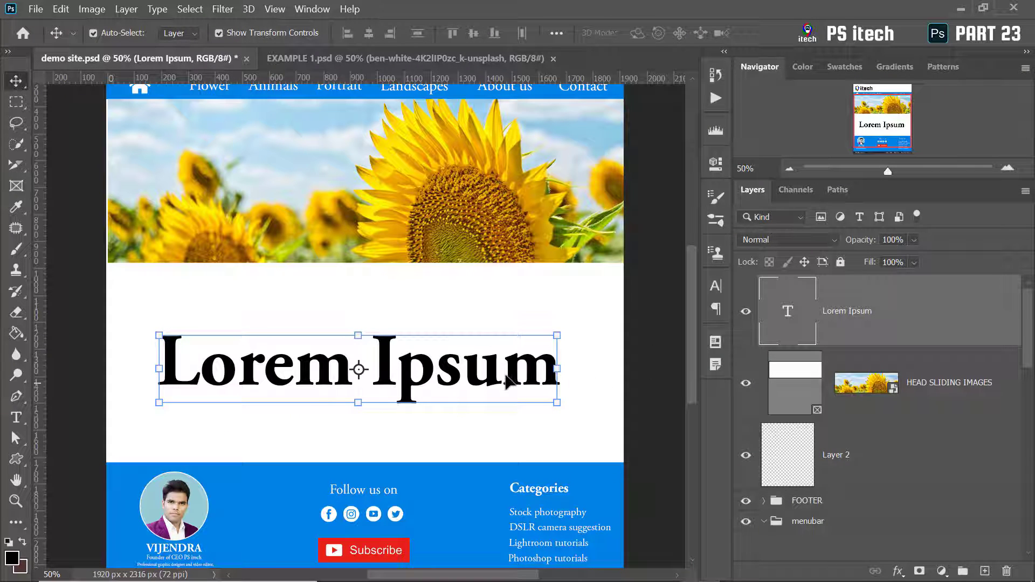
Convert the Lorem Ipsum text layer to a frame and fill it with the purple artiom-vallat image from Downloads
{"action": "right_click", "coordinate": [903, 309]}
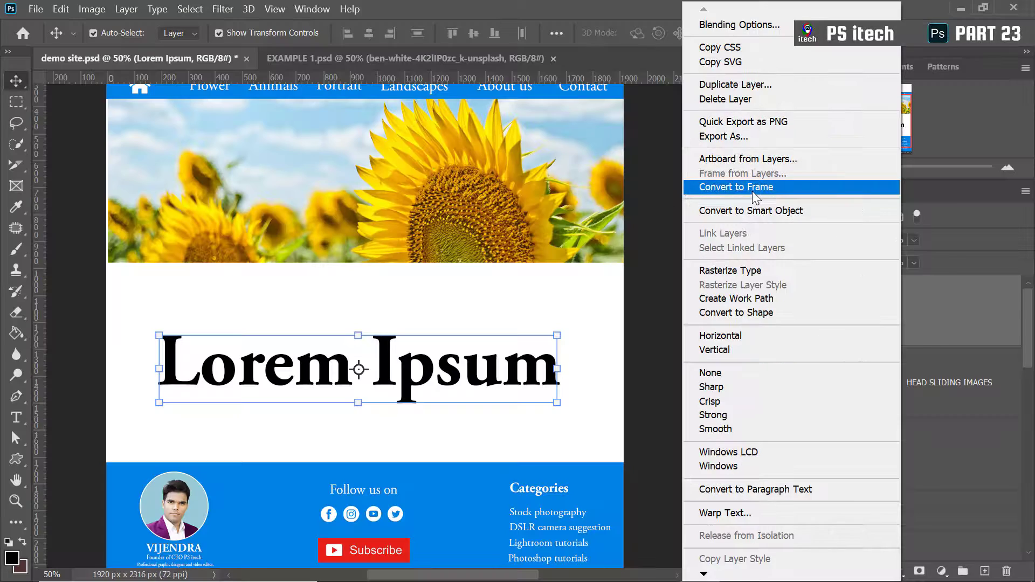
{"action": "left_click", "coordinate": [753, 188]}
{"action": "left_click", "coordinate": [617, 183]}
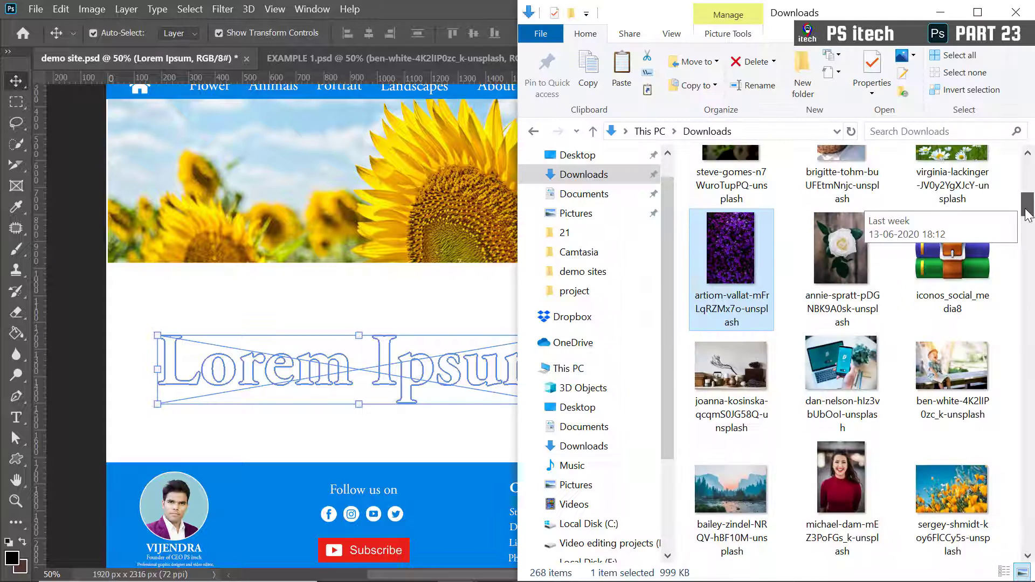
{"action": "left_click_drag", "start_coordinate": [1027, 204], "coordinate": [1027, 202]}
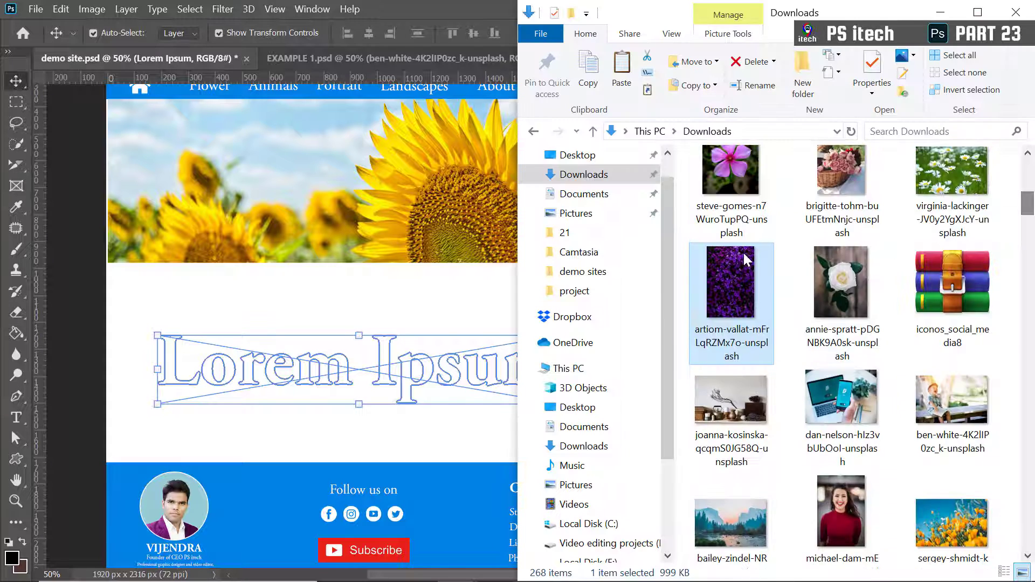
{"action": "left_click_drag", "start_coordinate": [723, 293], "coordinate": [429, 367]}
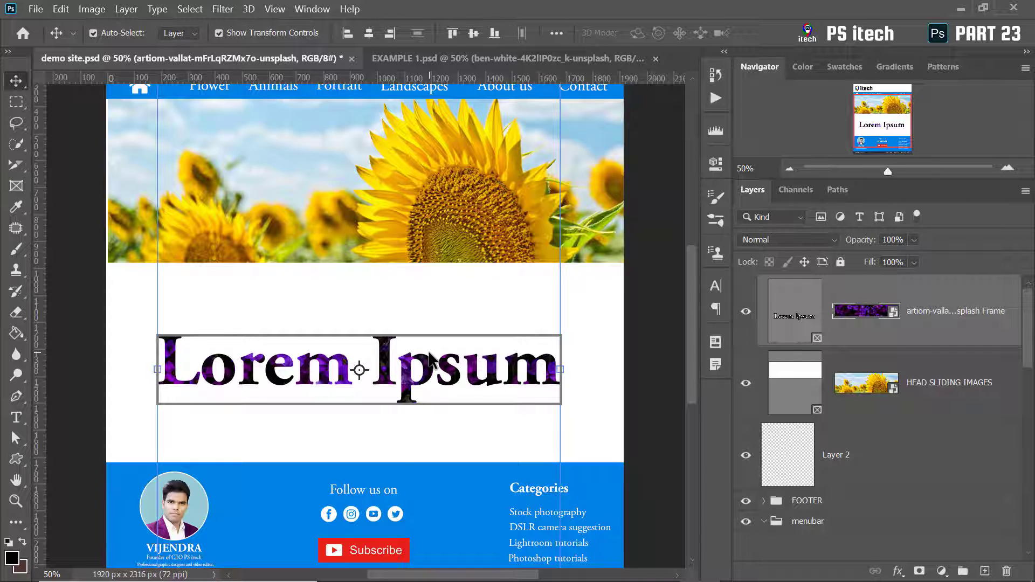
Replace the contents of the HEAD SLIDING IMAGES frame with the 111 jpg image from the Desktop
{"action": "scroll", "coordinate": [430, 358], "scroll_direction": "down", "scroll_amount": 2}
{"action": "left_click", "coordinate": [791, 373]}
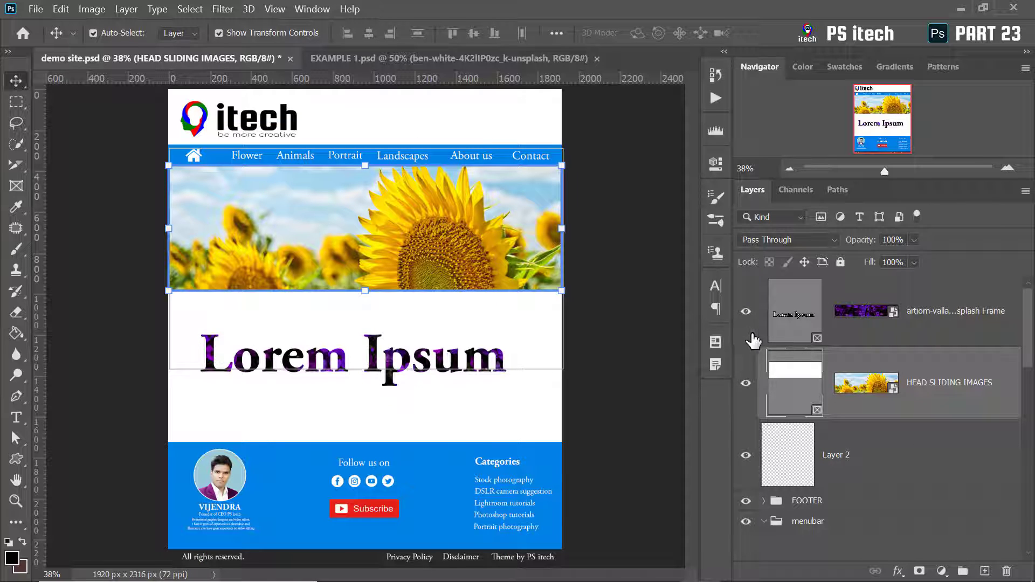
{"action": "right_click", "coordinate": [940, 377]}
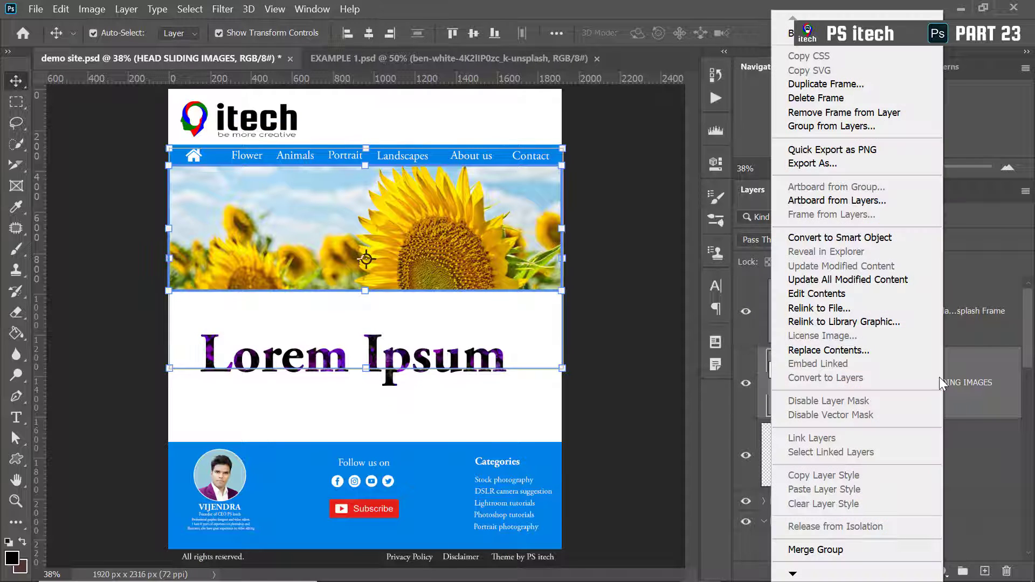
{"action": "right_click", "coordinate": [983, 398]}
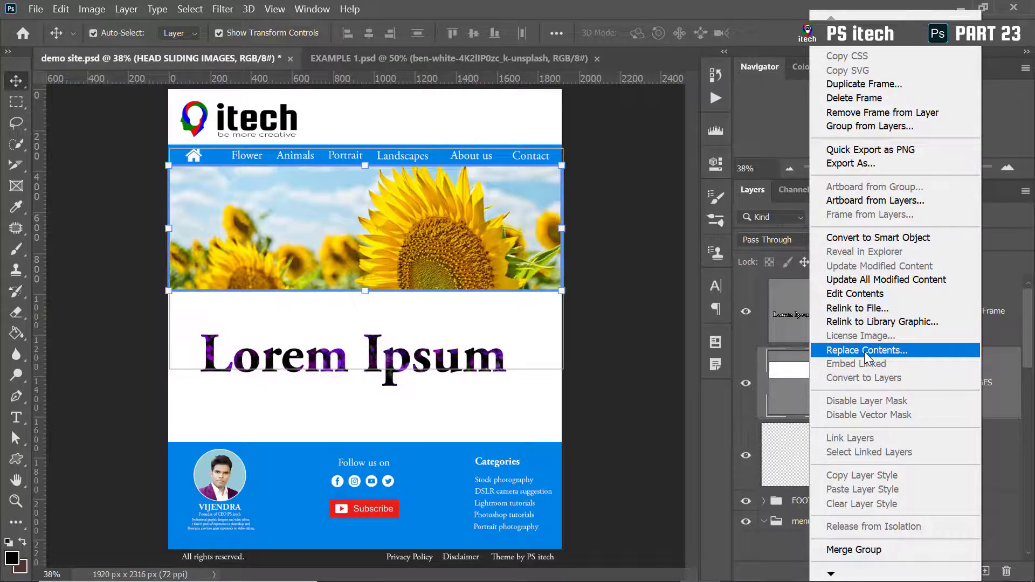
{"action": "left_click", "coordinate": [866, 351]}
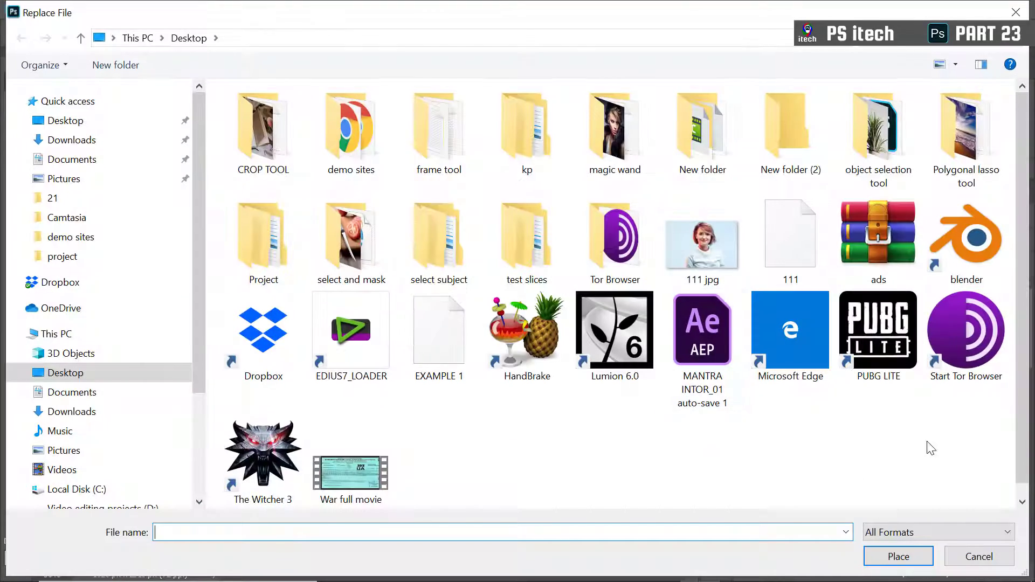
{"action": "double_click", "coordinate": [717, 236]}
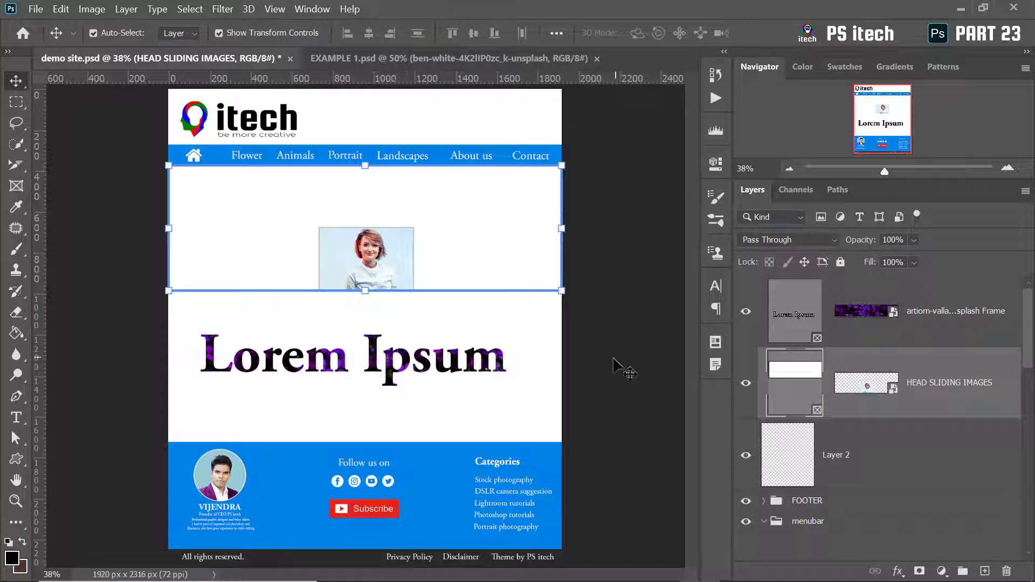
Enlarge the replaced portrait to span the HEAD SLIDING IMAGES frame and adjust its vertical position
{"action": "left_click", "coordinate": [373, 251]}
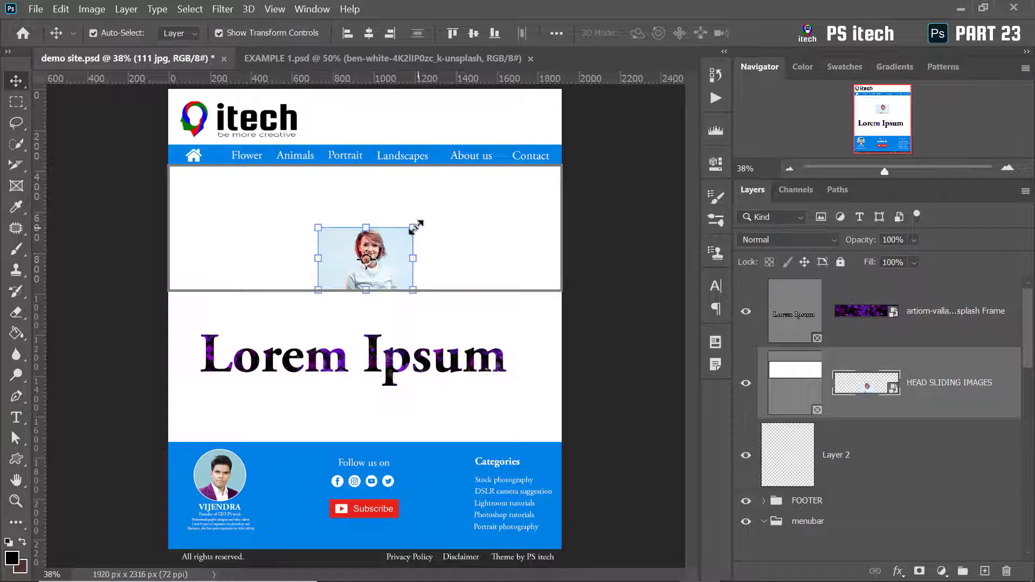
{"action": "left_click_drag", "start_coordinate": [415, 226], "coordinate": [605, 172]}
{"action": "left_click_drag", "start_coordinate": [480, 212], "coordinate": [480, 221]}
{"action": "key", "text": "Return"}
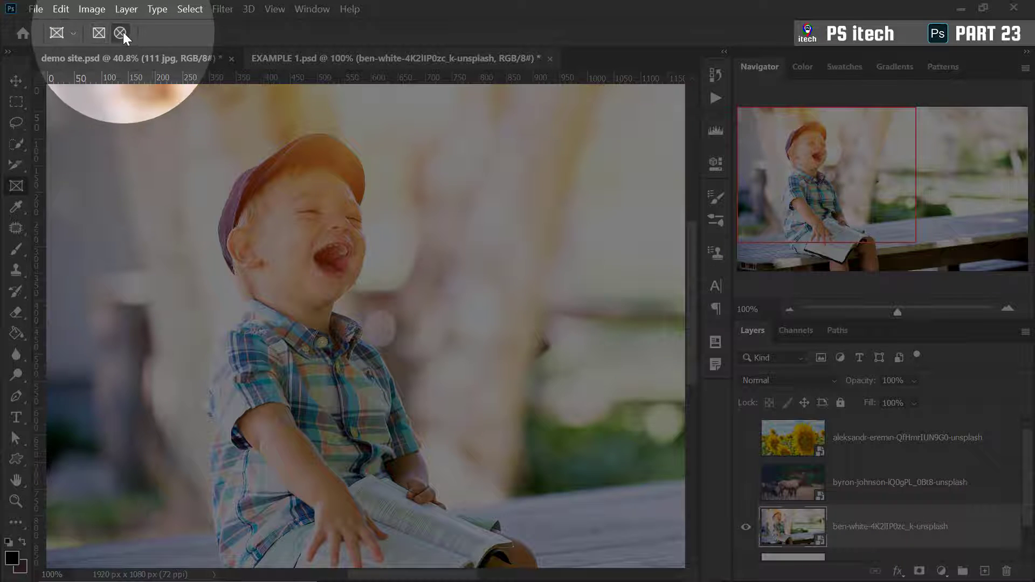
Draw an elliptical frame around the laughing boy on the ben-white layer in EXAMPLE 1.psd
{"action": "left_click", "coordinate": [121, 33]}
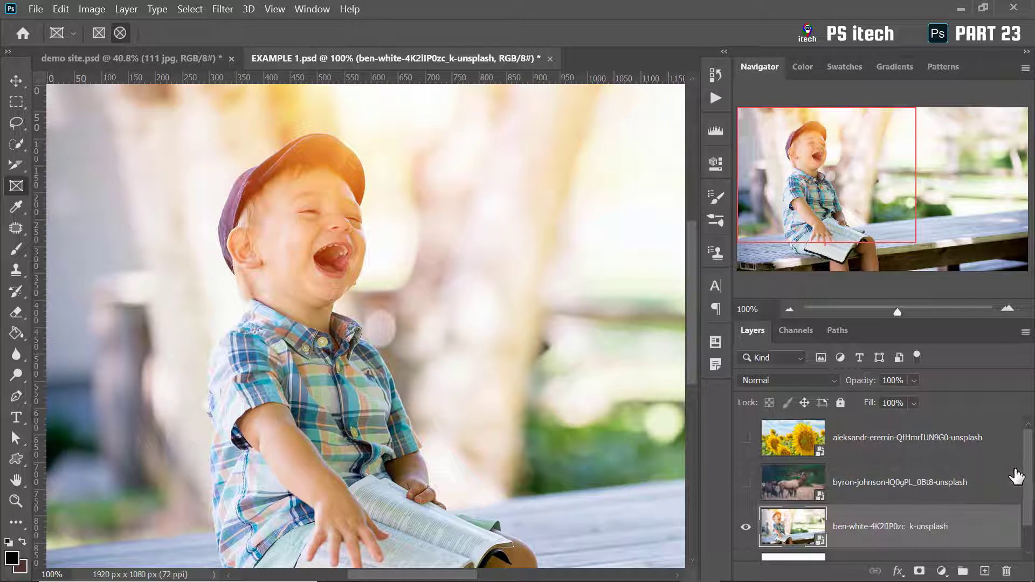
{"action": "left_click_drag", "start_coordinate": [1030, 470], "coordinate": [1030, 495]}
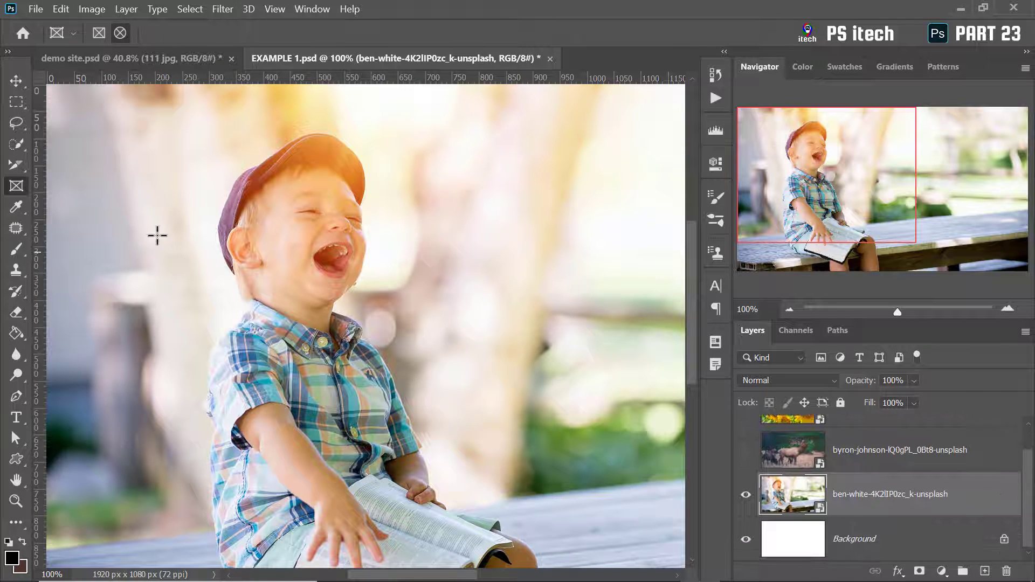
{"action": "left_click_drag", "start_coordinate": [134, 114], "coordinate": [490, 447]}
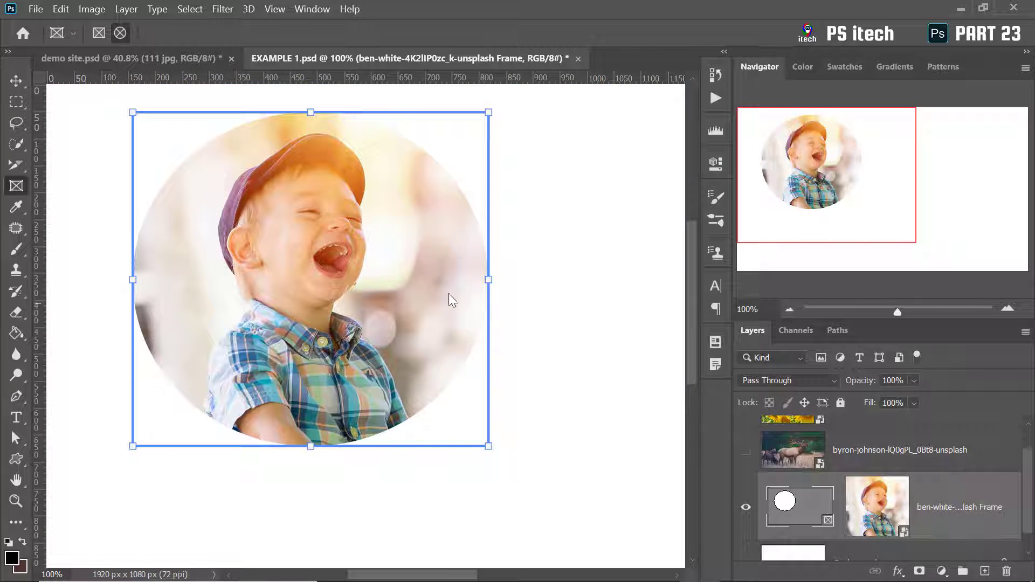
{"action": "scroll", "coordinate": [1019, 472], "scroll_direction": "down", "scroll_amount": 1}
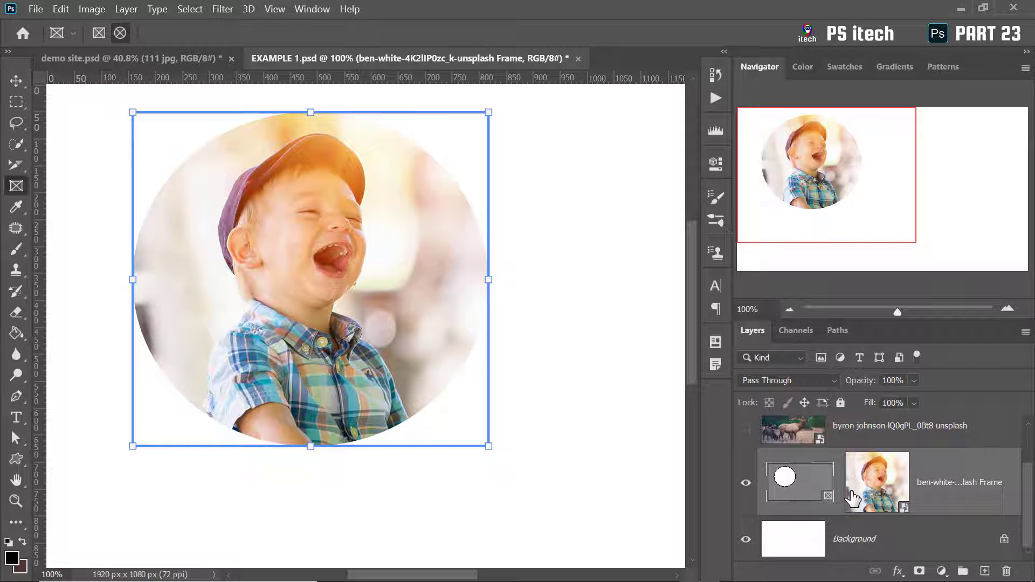
Show the hidden elk photo layer above the framed boy and make it the active layer
{"action": "scroll", "coordinate": [749, 486], "scroll_direction": "up", "scroll_amount": 2}
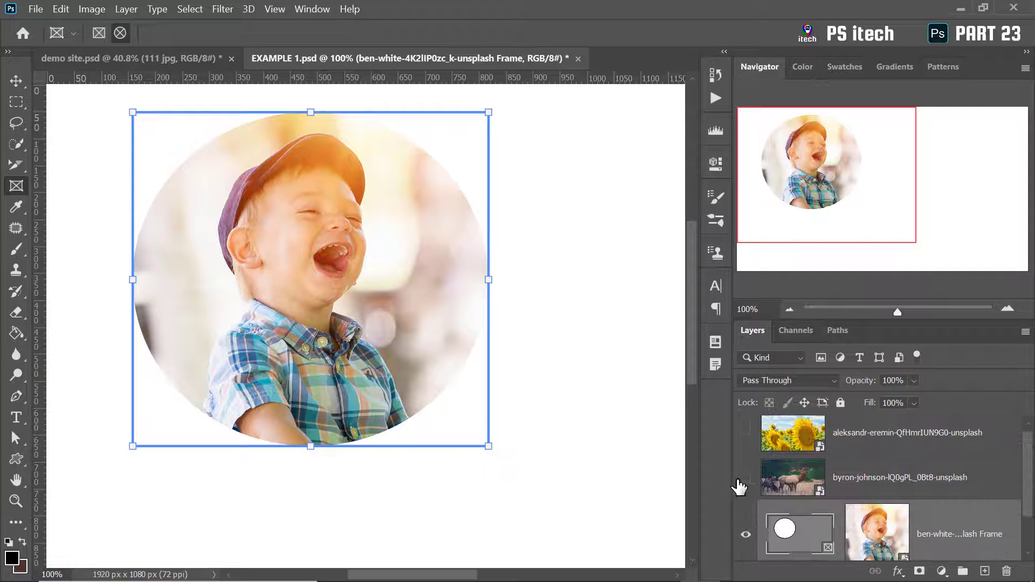
{"action": "left_click", "coordinate": [746, 479]}
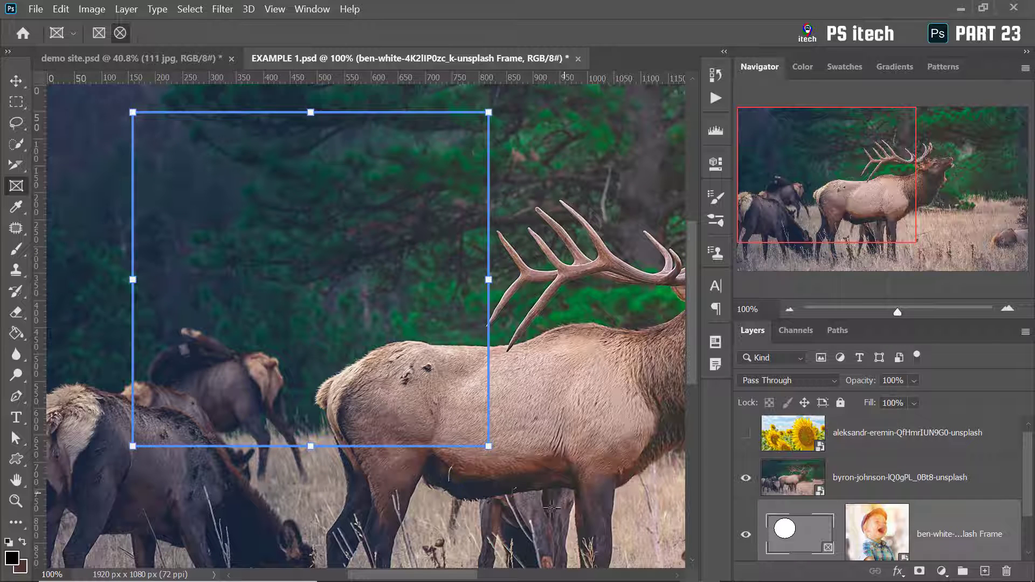
{"action": "left_click_drag", "start_coordinate": [464, 576], "coordinate": [497, 576]}
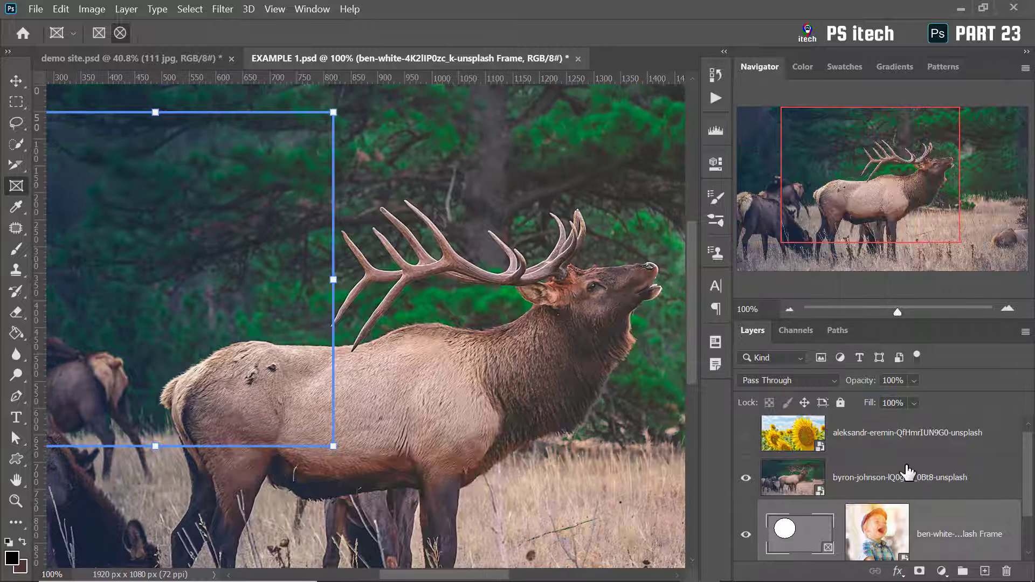
{"action": "left_click", "coordinate": [859, 474]}
{"action": "left_click_drag", "start_coordinate": [1028, 461], "coordinate": [1030, 455]}
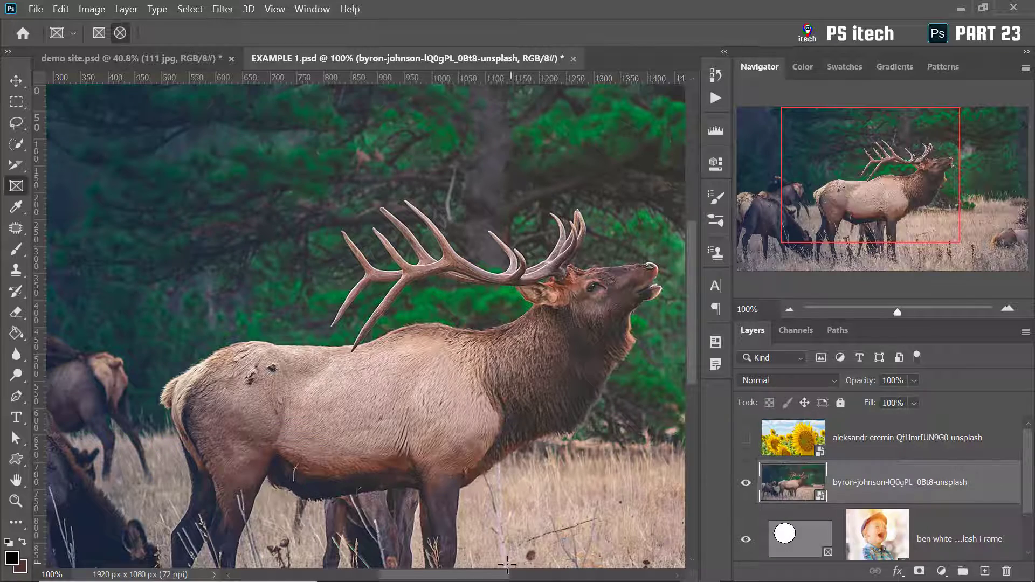
Draw a nearly circular elliptical frame around the elk's head and antlers on the elk photo layer
{"action": "left_click_drag", "start_coordinate": [488, 579], "coordinate": [518, 580]}
{"action": "left_click_drag", "start_coordinate": [587, 186], "coordinate": [341, 422]}
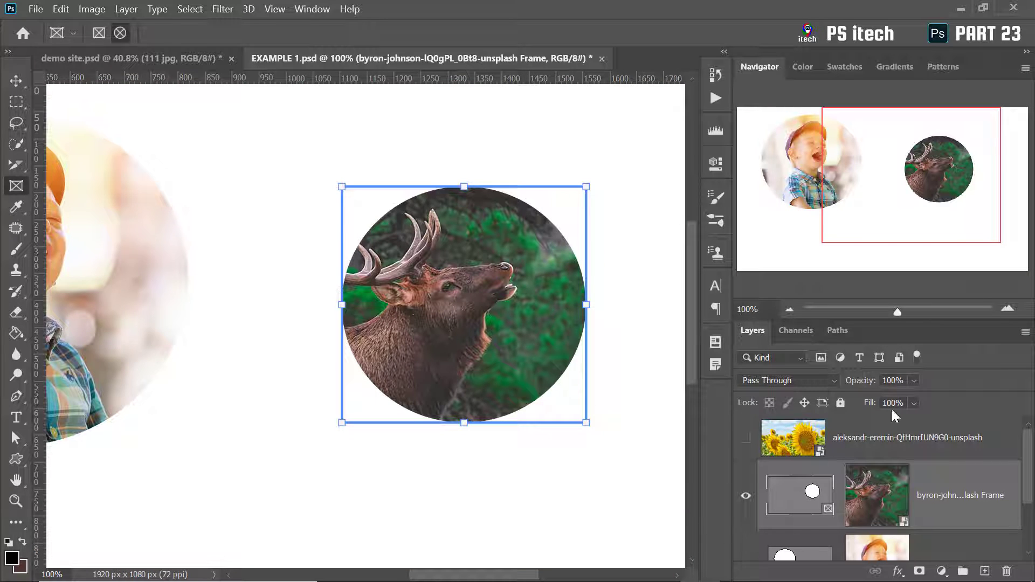
{"action": "key", "text": "z"}
{"action": "right_click", "coordinate": [480, 280]}
{"action": "left_click", "coordinate": [482, 283]}
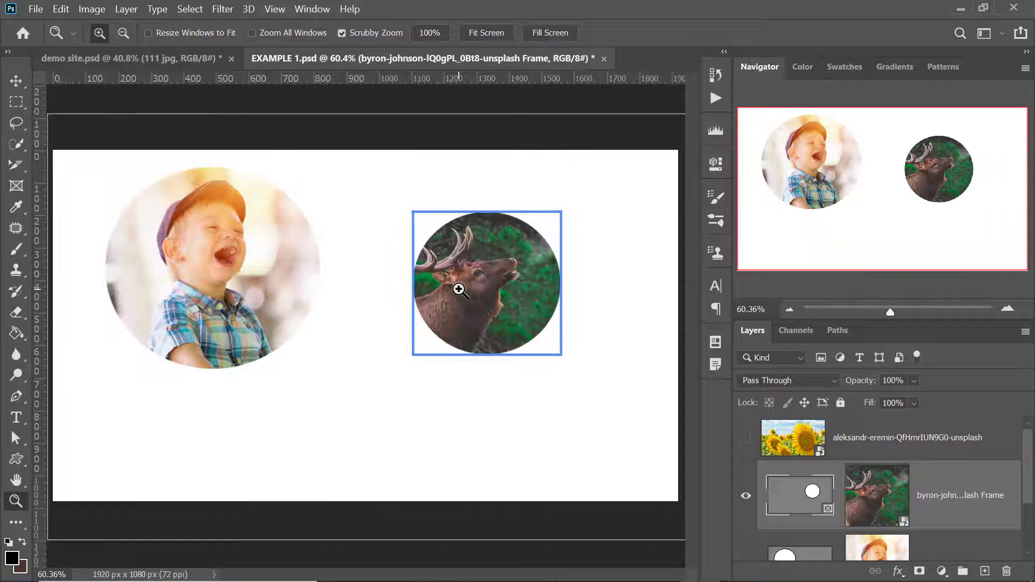